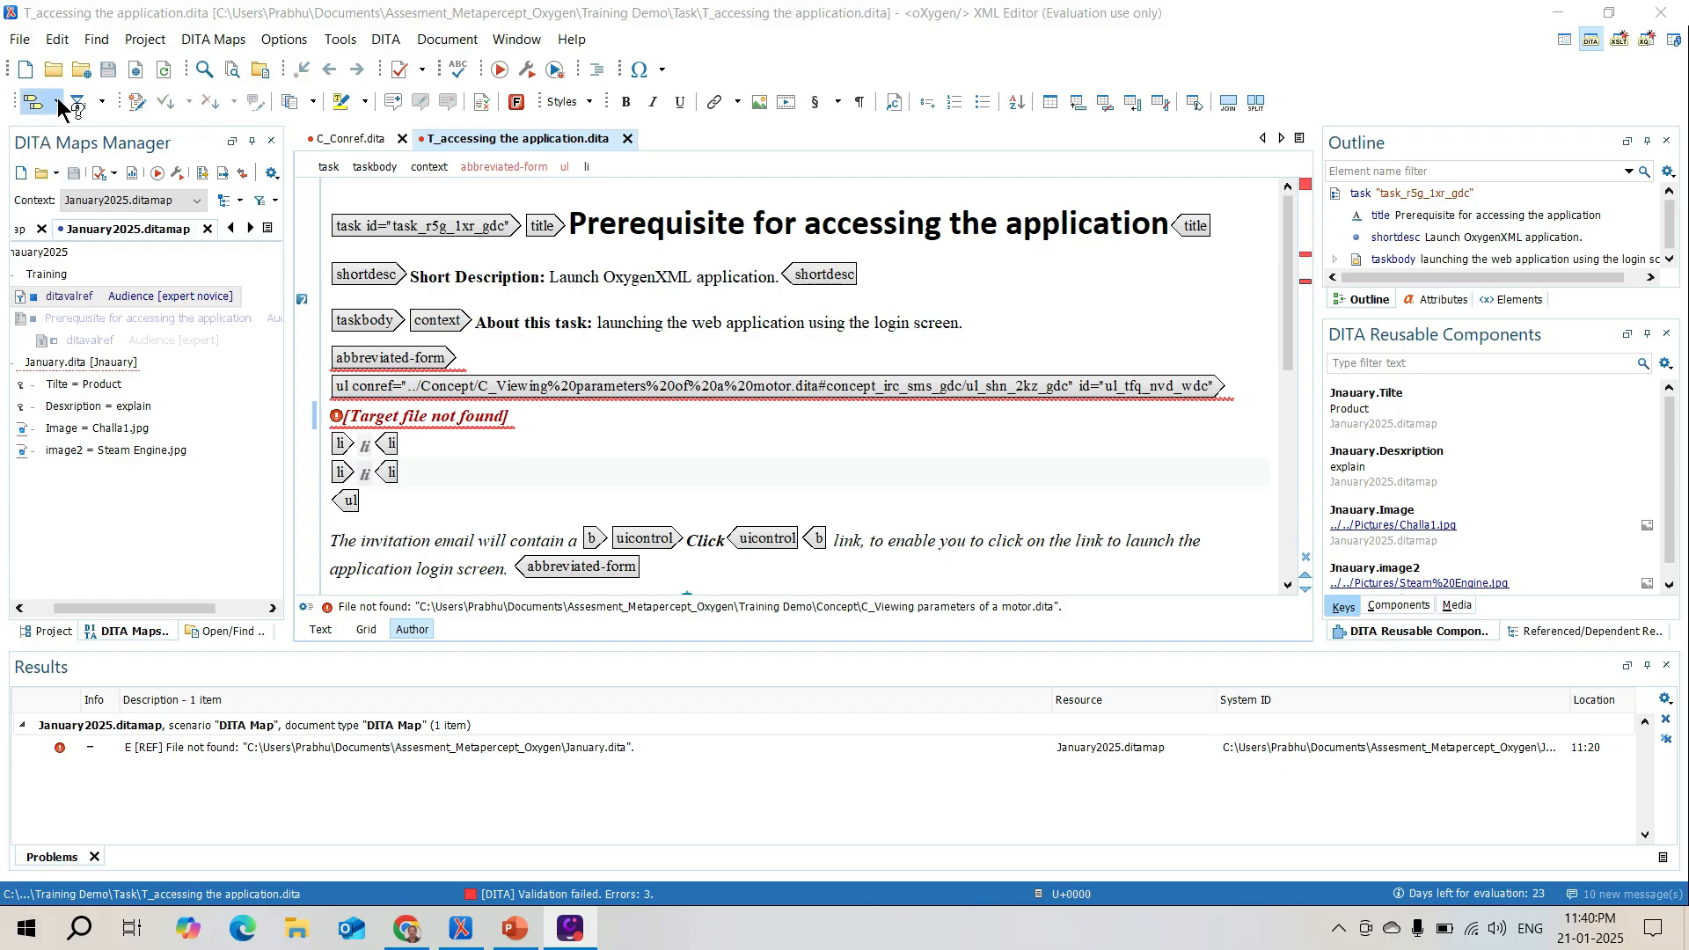
pyautogui.click(56, 98)
pyautogui.click(78, 101)
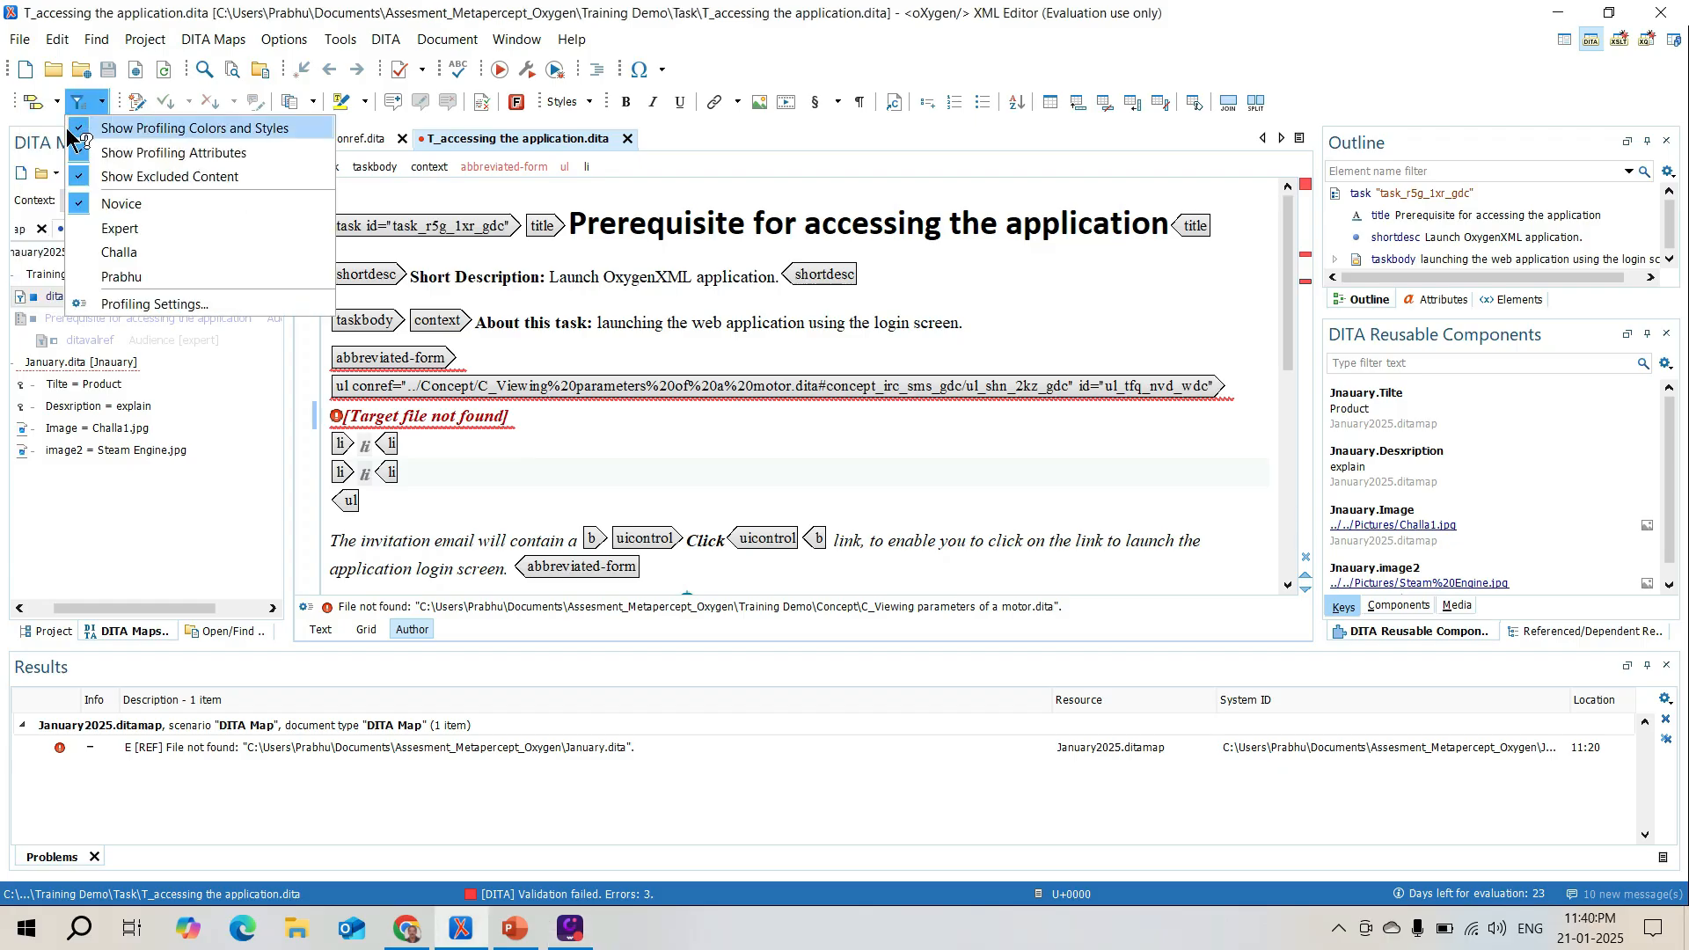
pyautogui.click(44, 103)
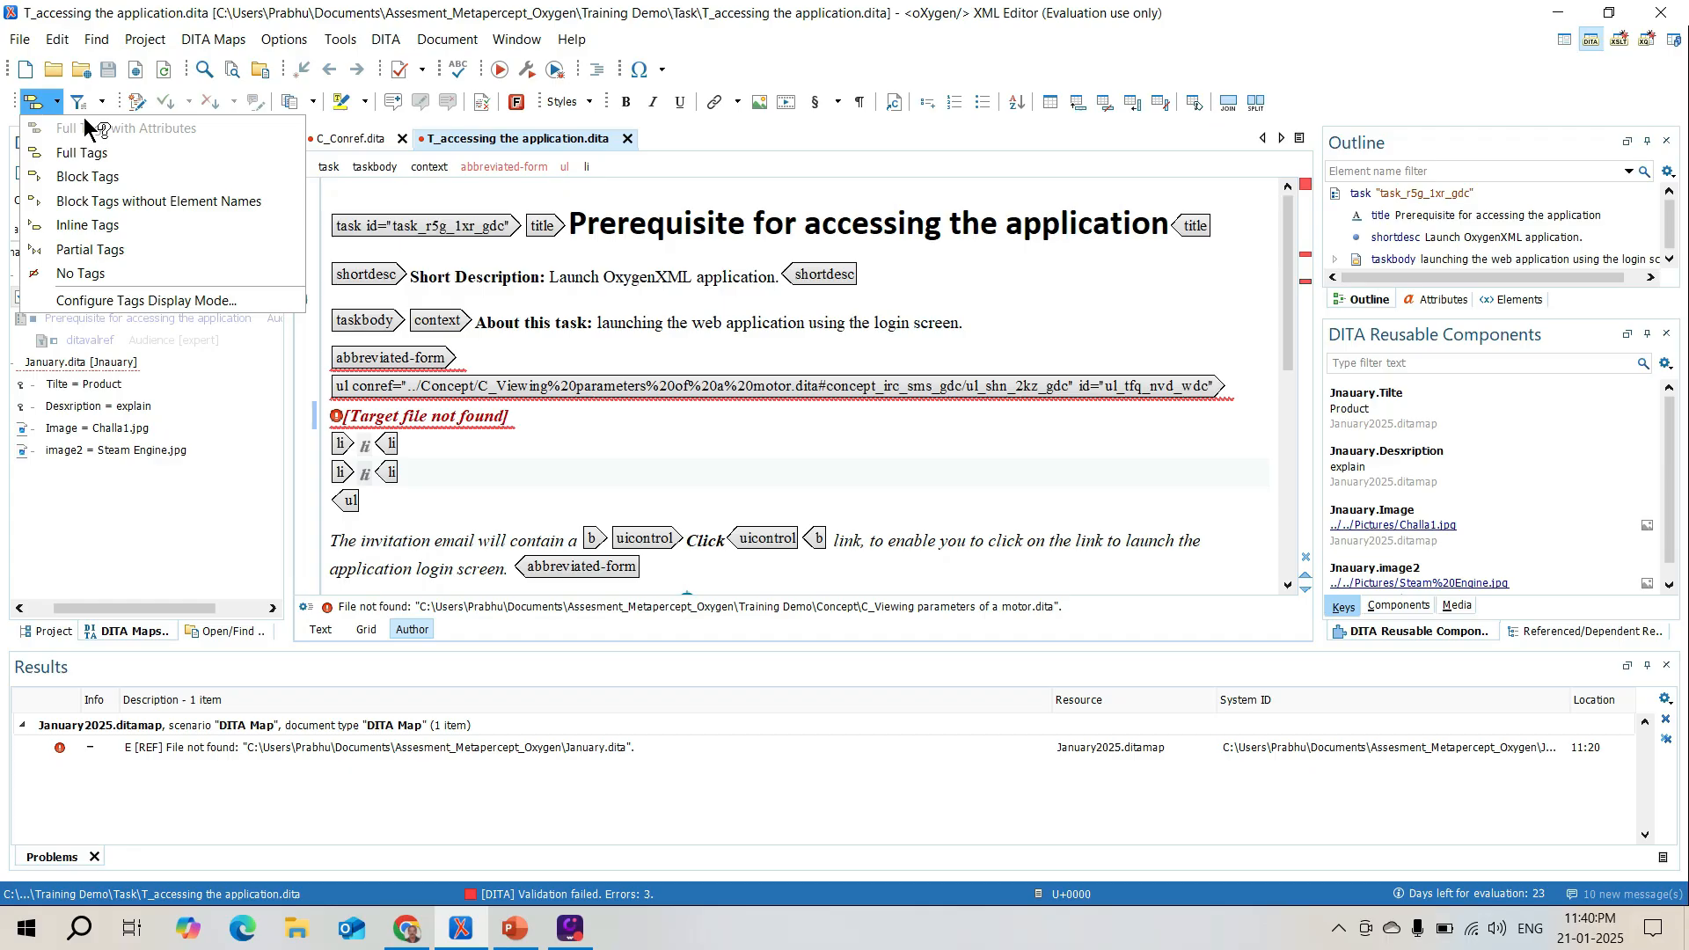
pyautogui.click(824, 452)
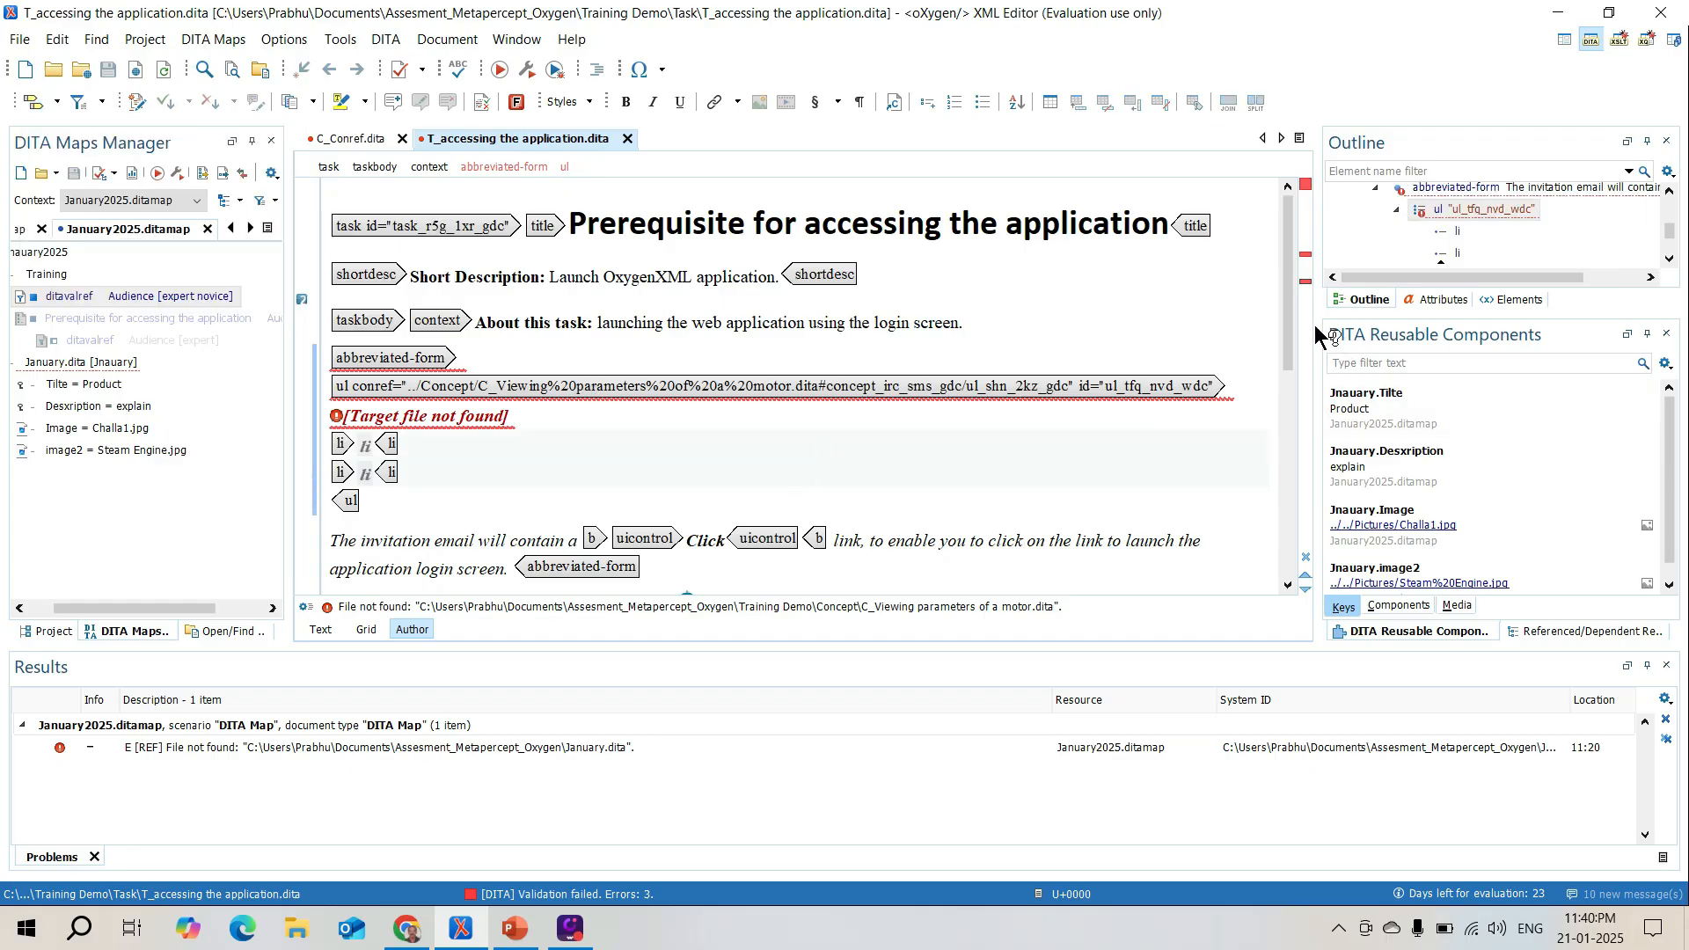
# Generate IDs for the note about accessing the Deviceweb application for the first time in step 1
pyautogui.moveTo(1289, 336); pyautogui.dragTo(1250, 476)
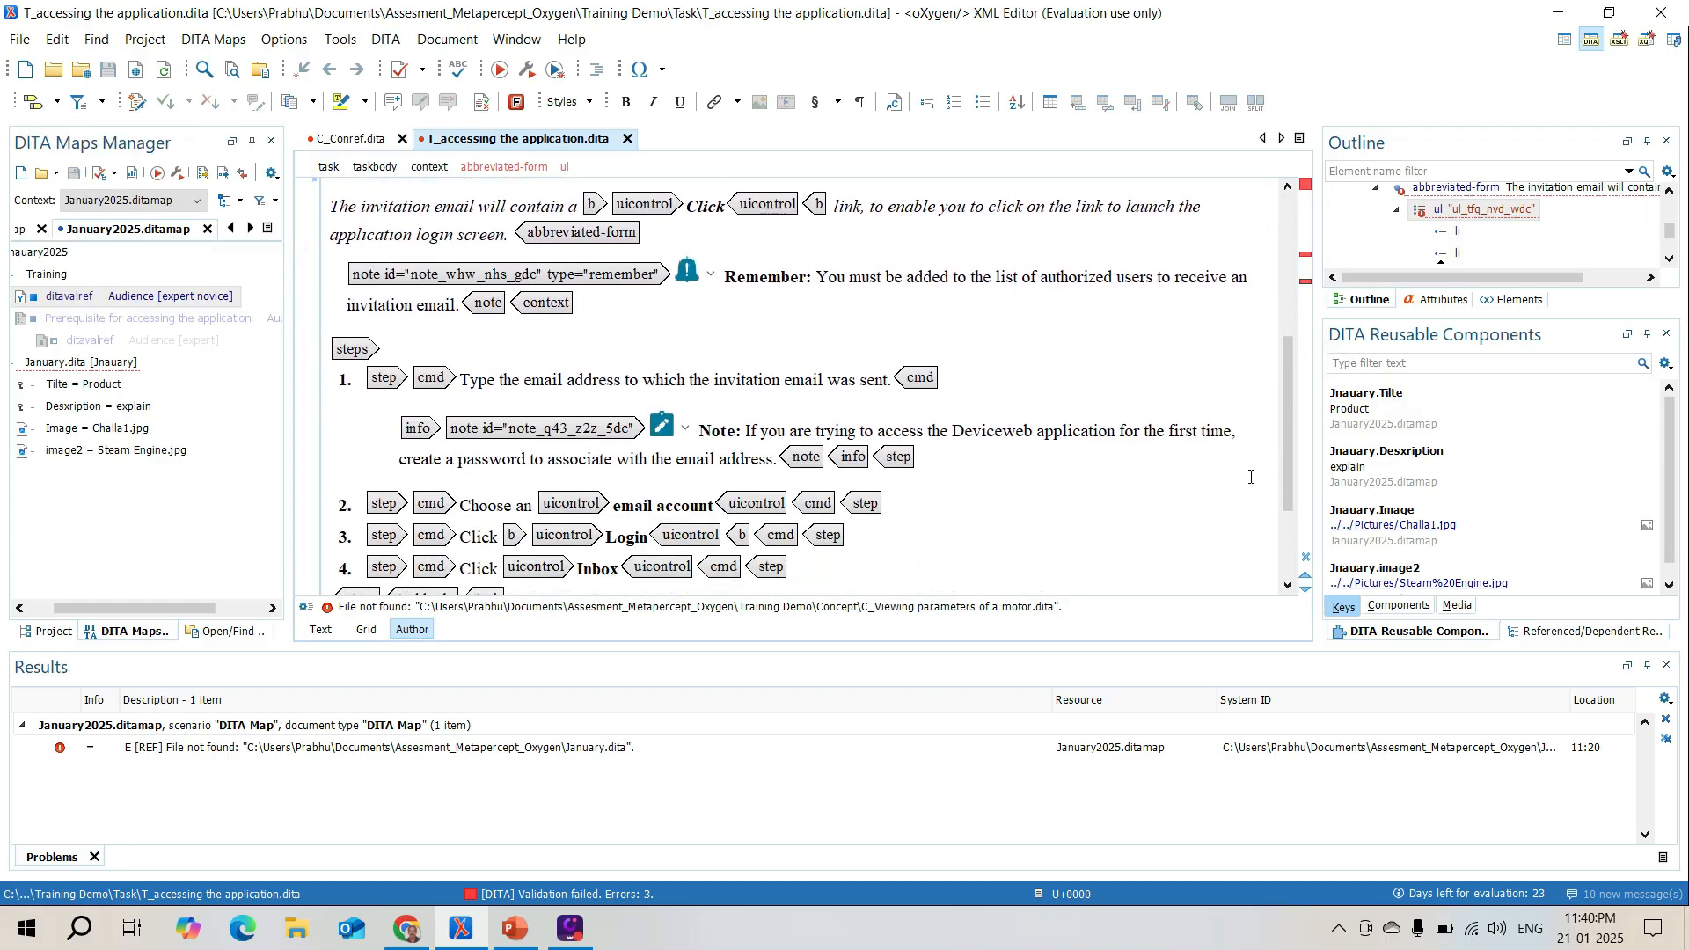
pyautogui.doubleClick(994, 430)
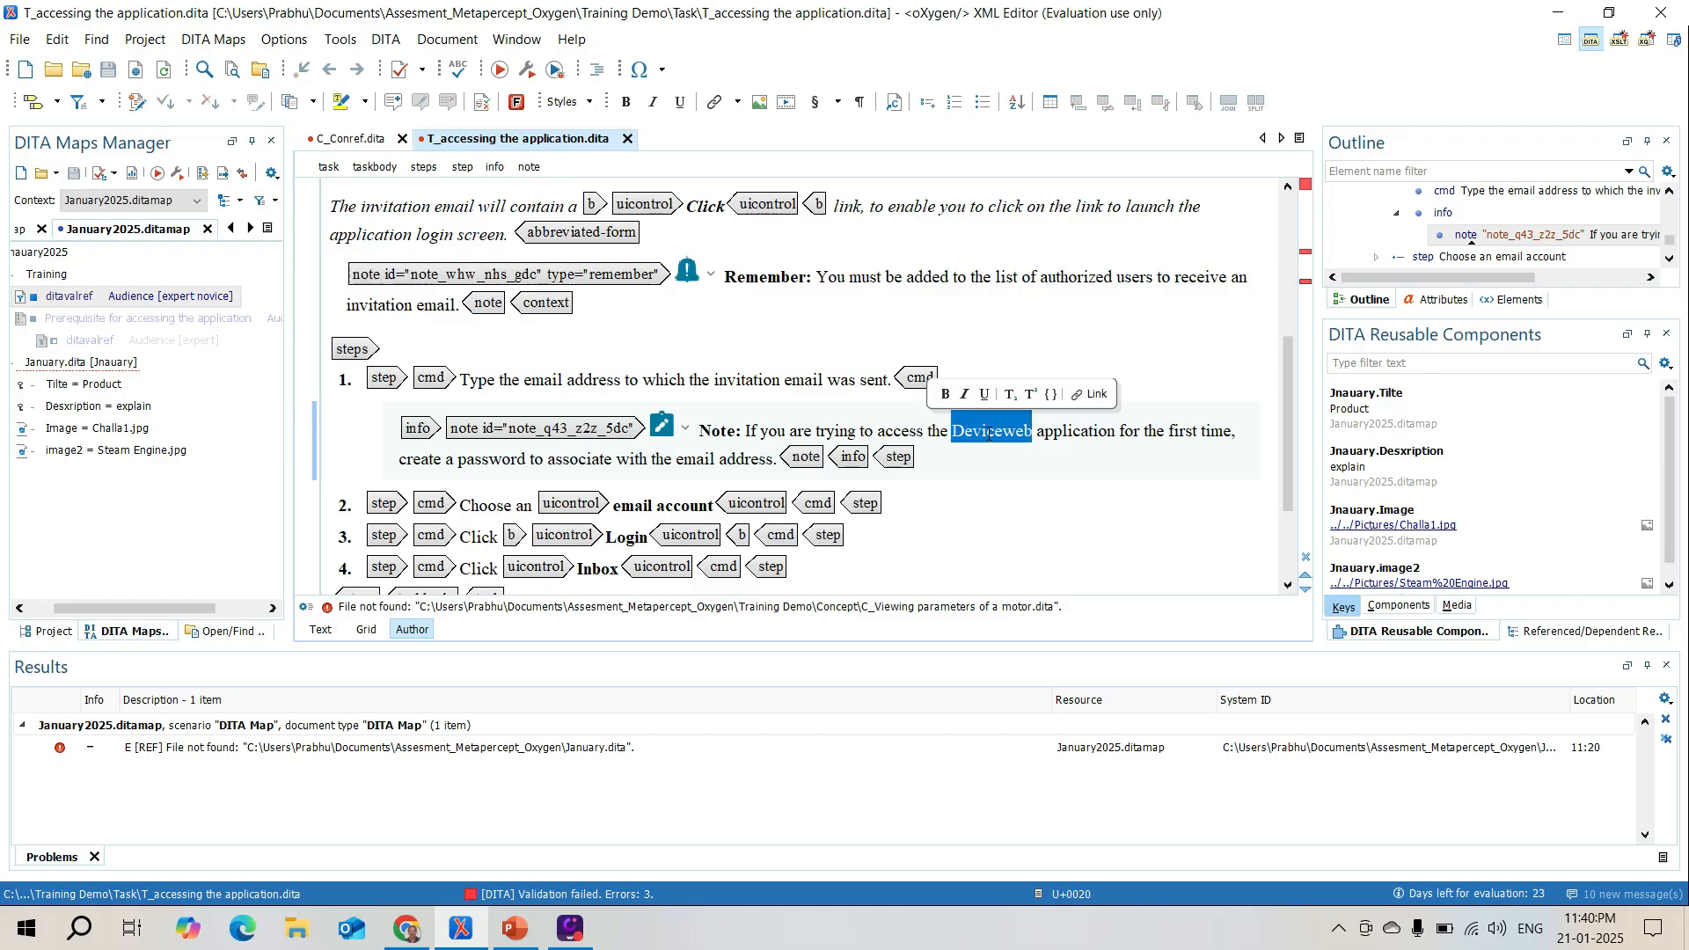
pyautogui.rightClick(988, 433)
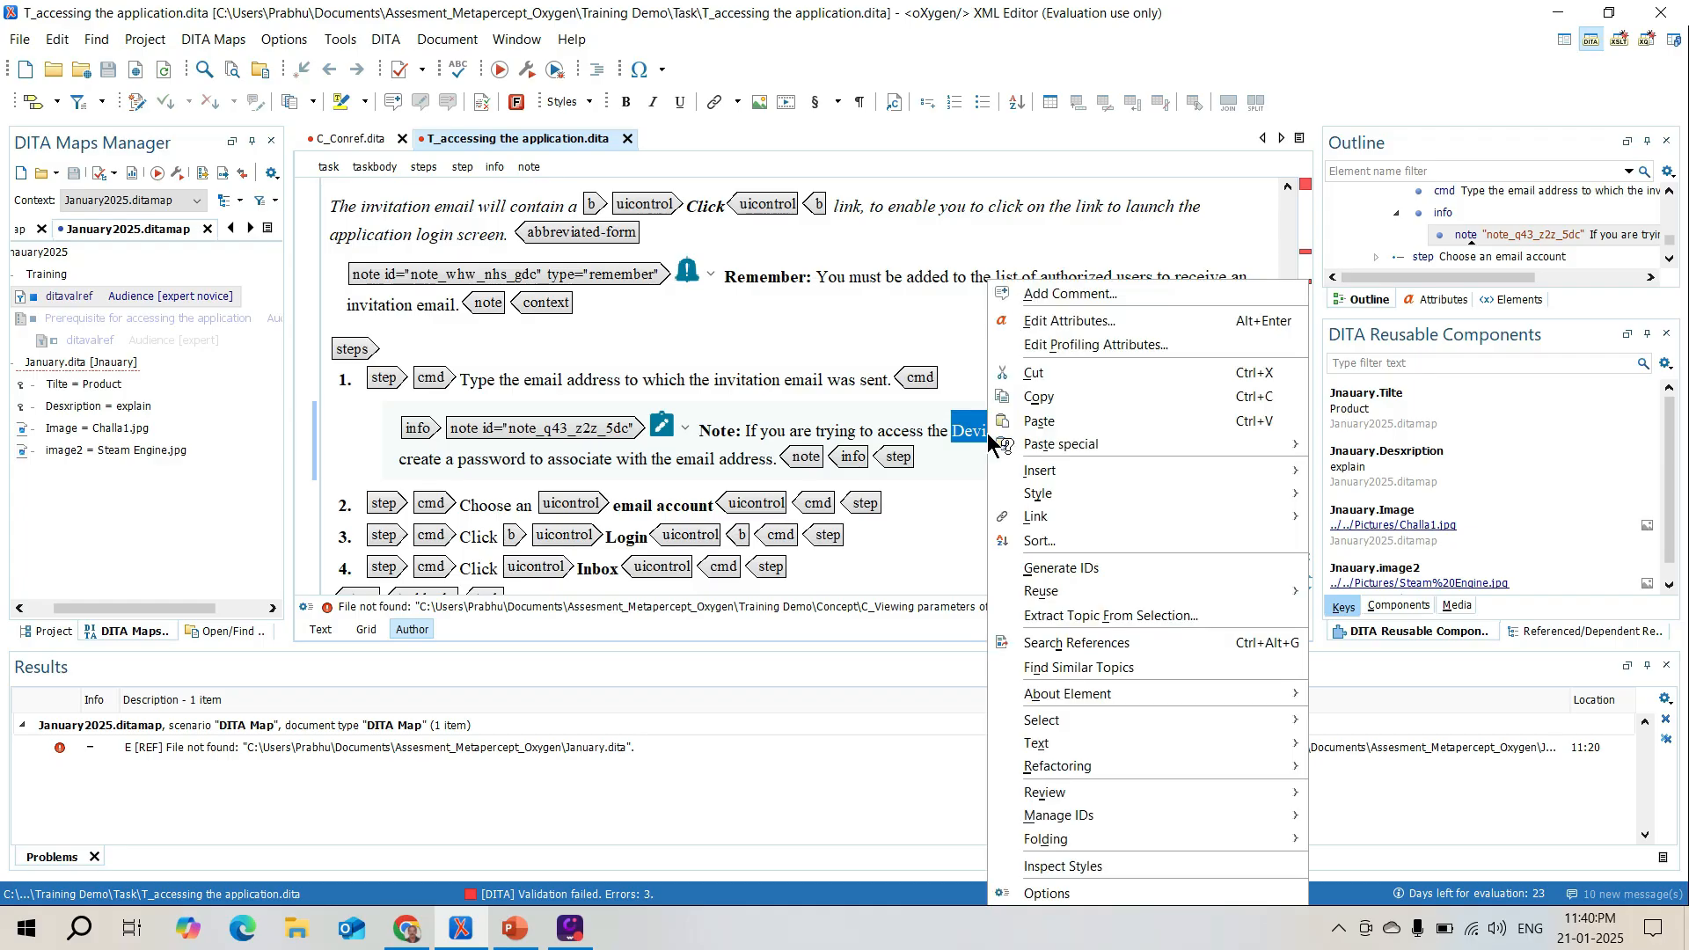
pyautogui.click(1103, 568)
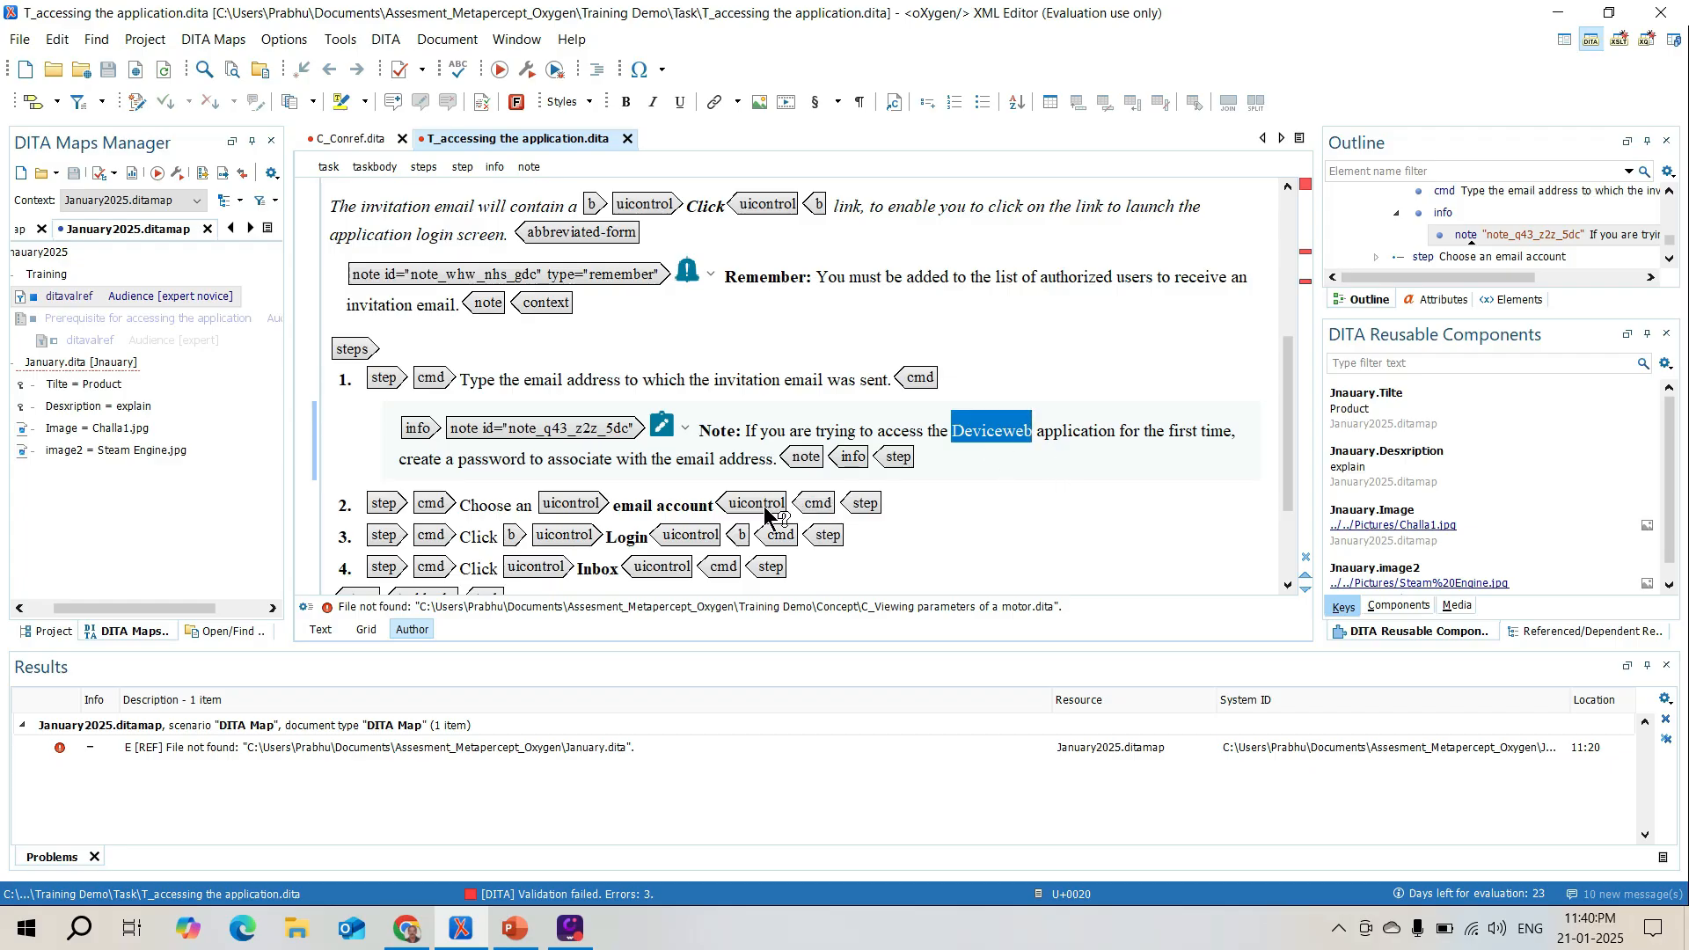
# Switch to C_Conref.dita and insert a space between "combination" and the period at the end of the first paragraph
pyautogui.click(345, 136)
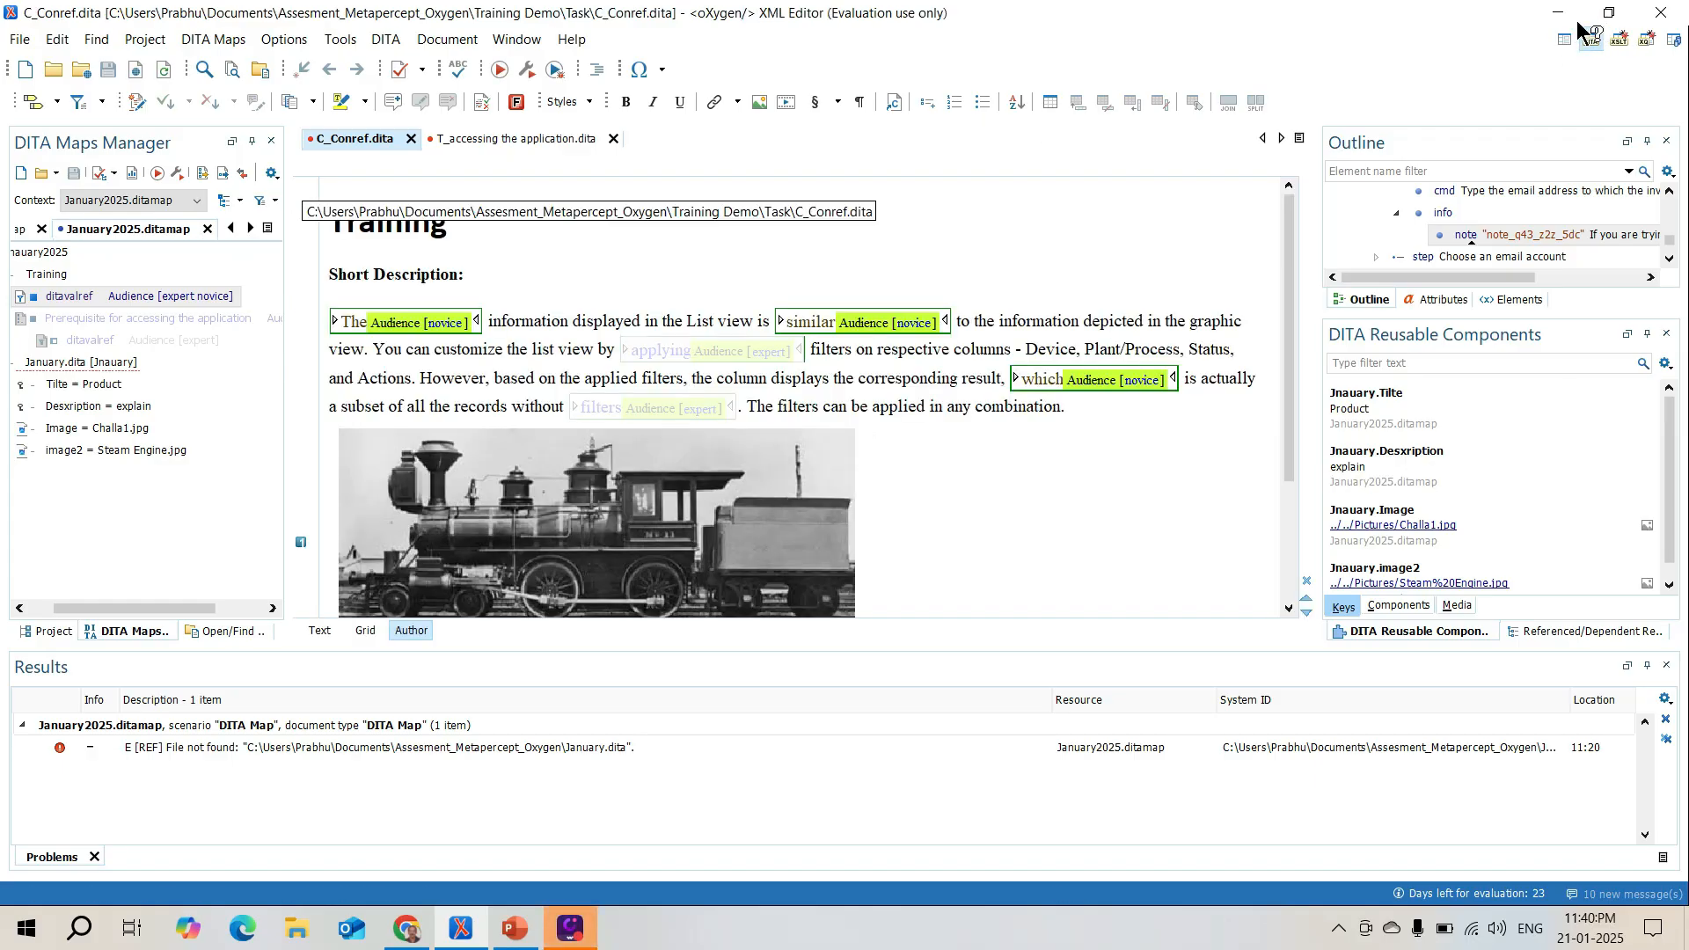
pyautogui.click(1014, 349)
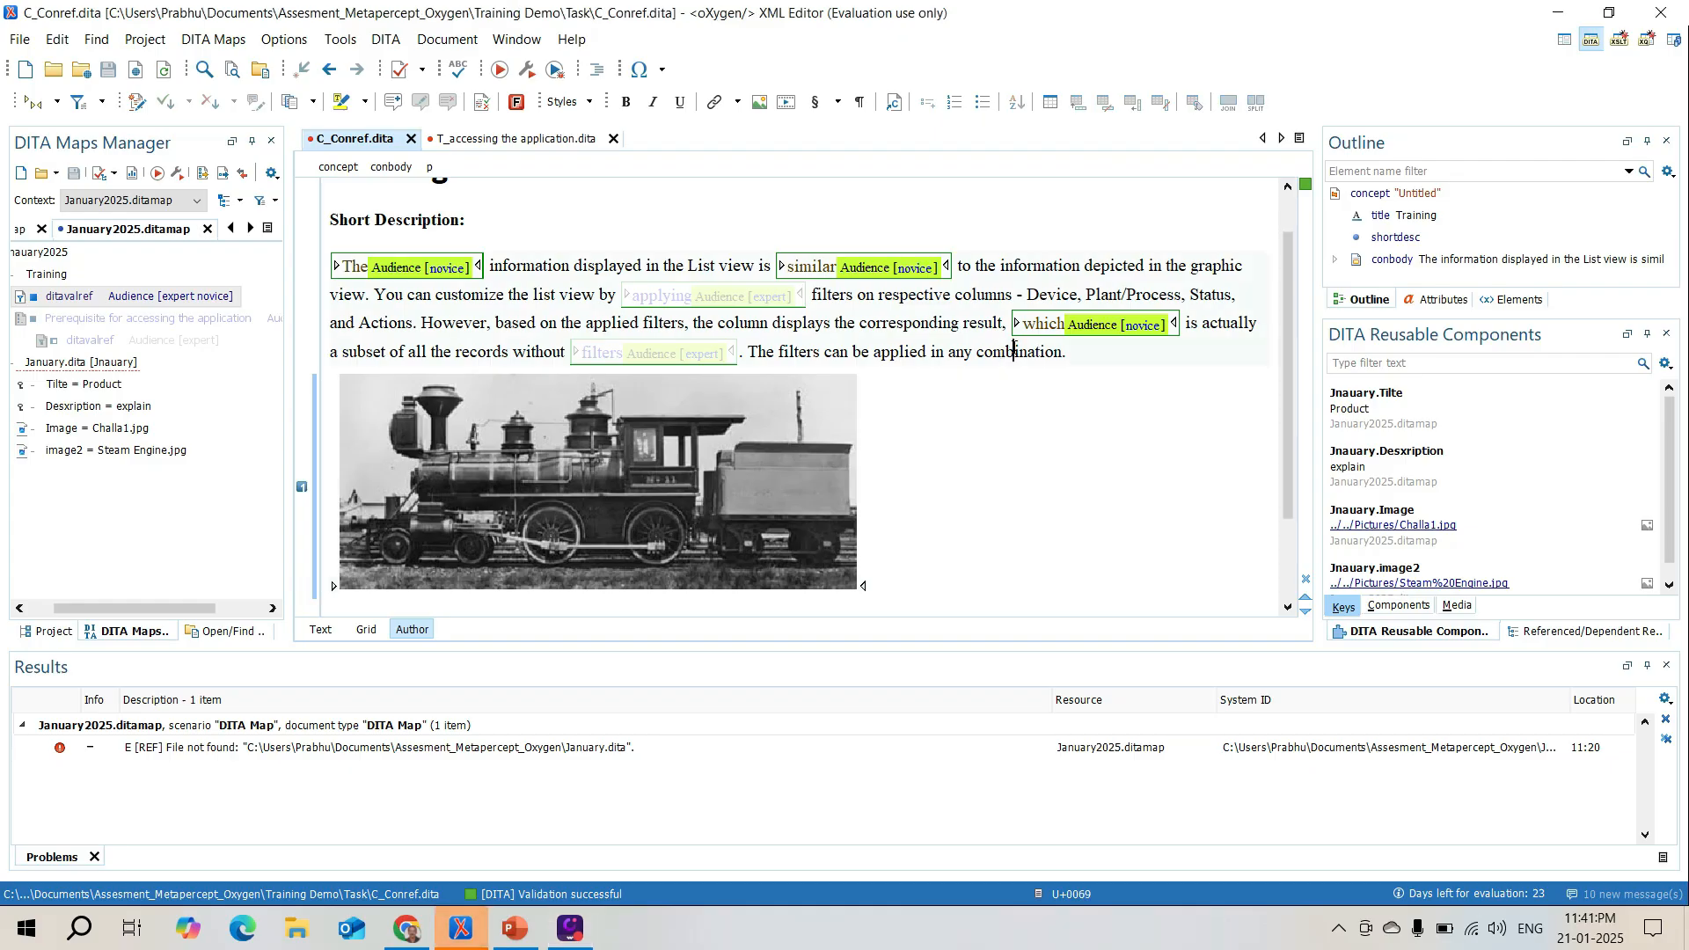
pyautogui.click(1062, 352)
pyautogui.press('Delete')
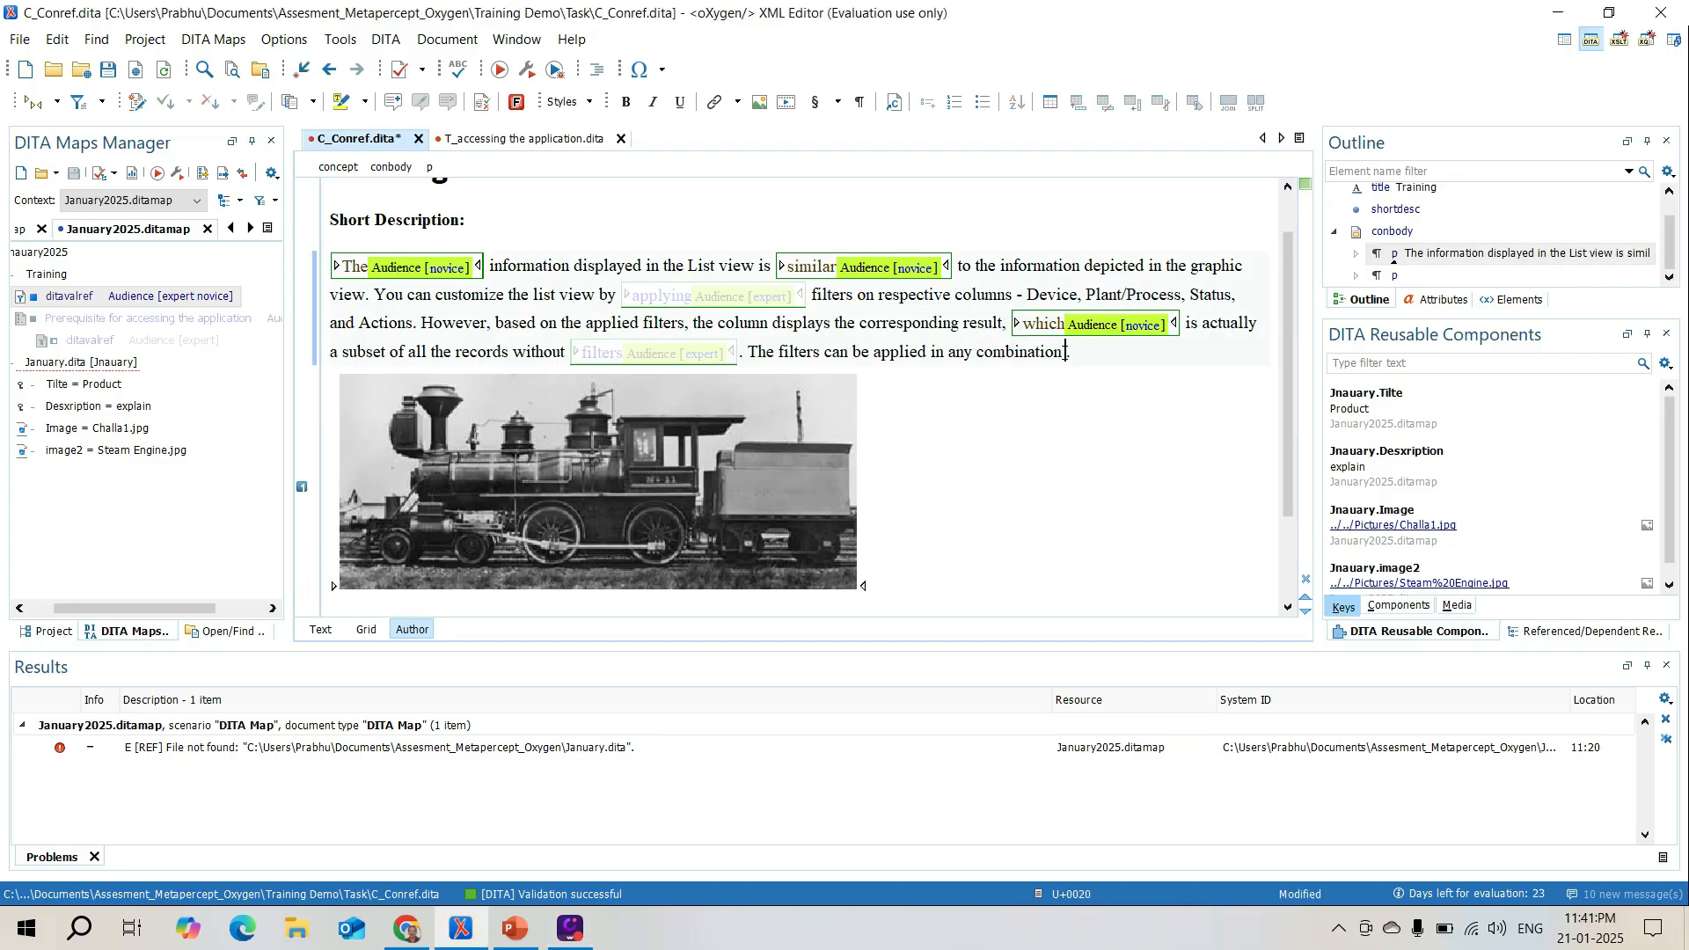
# Try to reuse content by location after "combination", choosing T_accessing the application.dita as the source and its task element
pyautogui.rightClick(1064, 352)
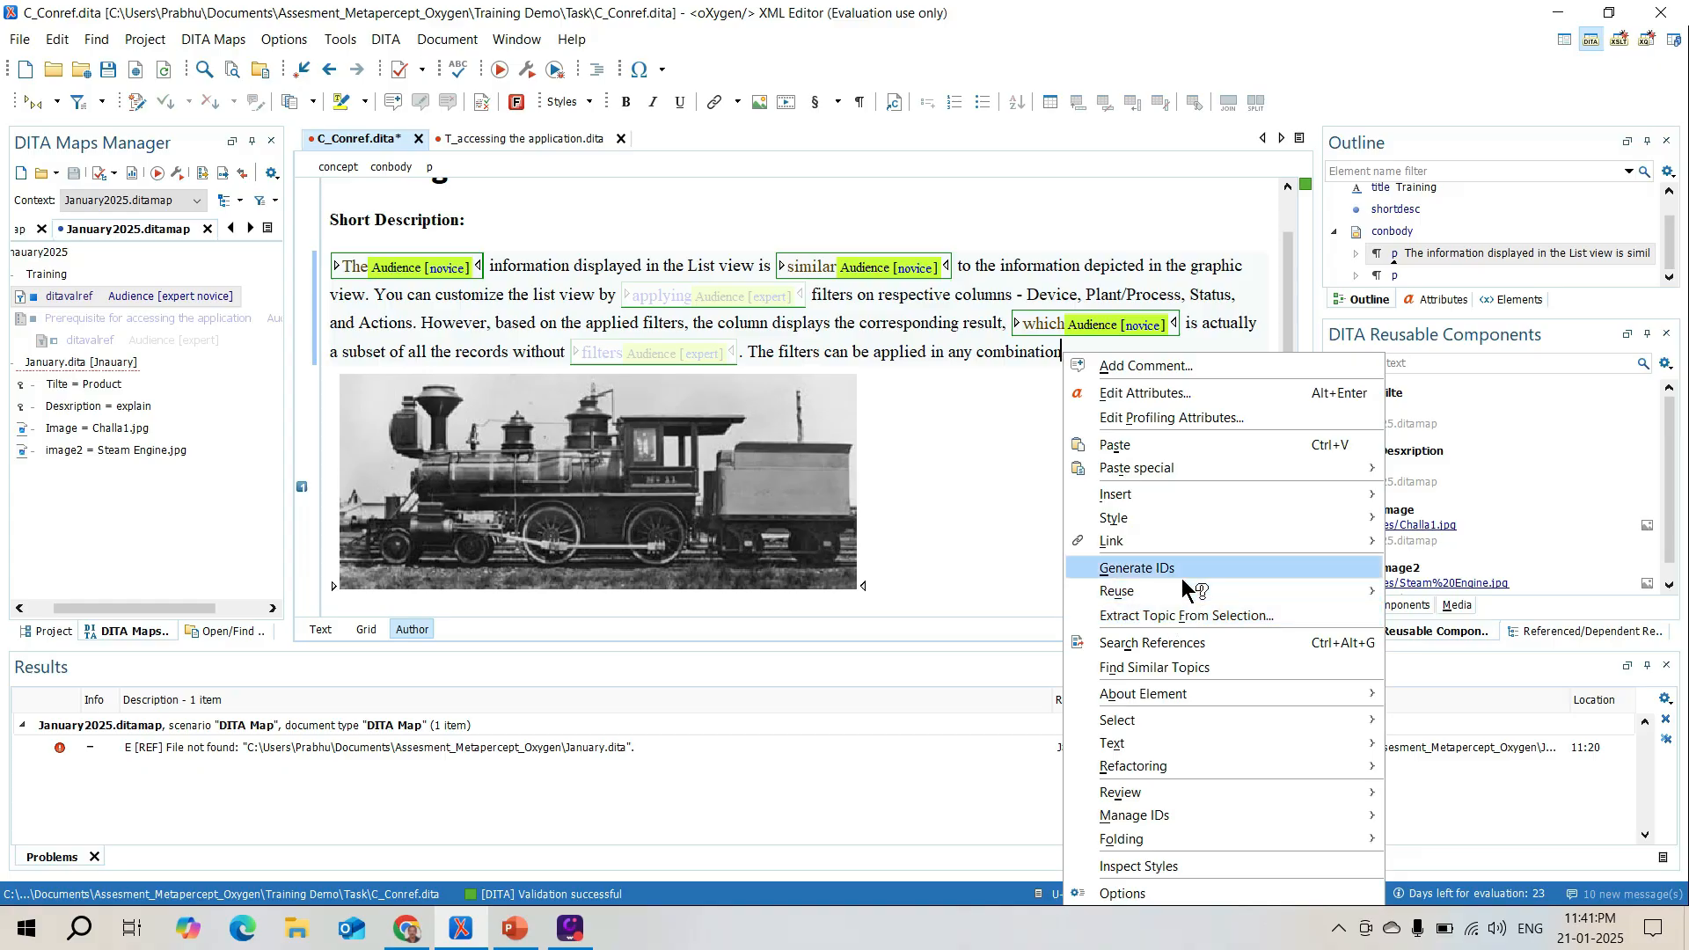
pyautogui.moveTo(1190, 591)
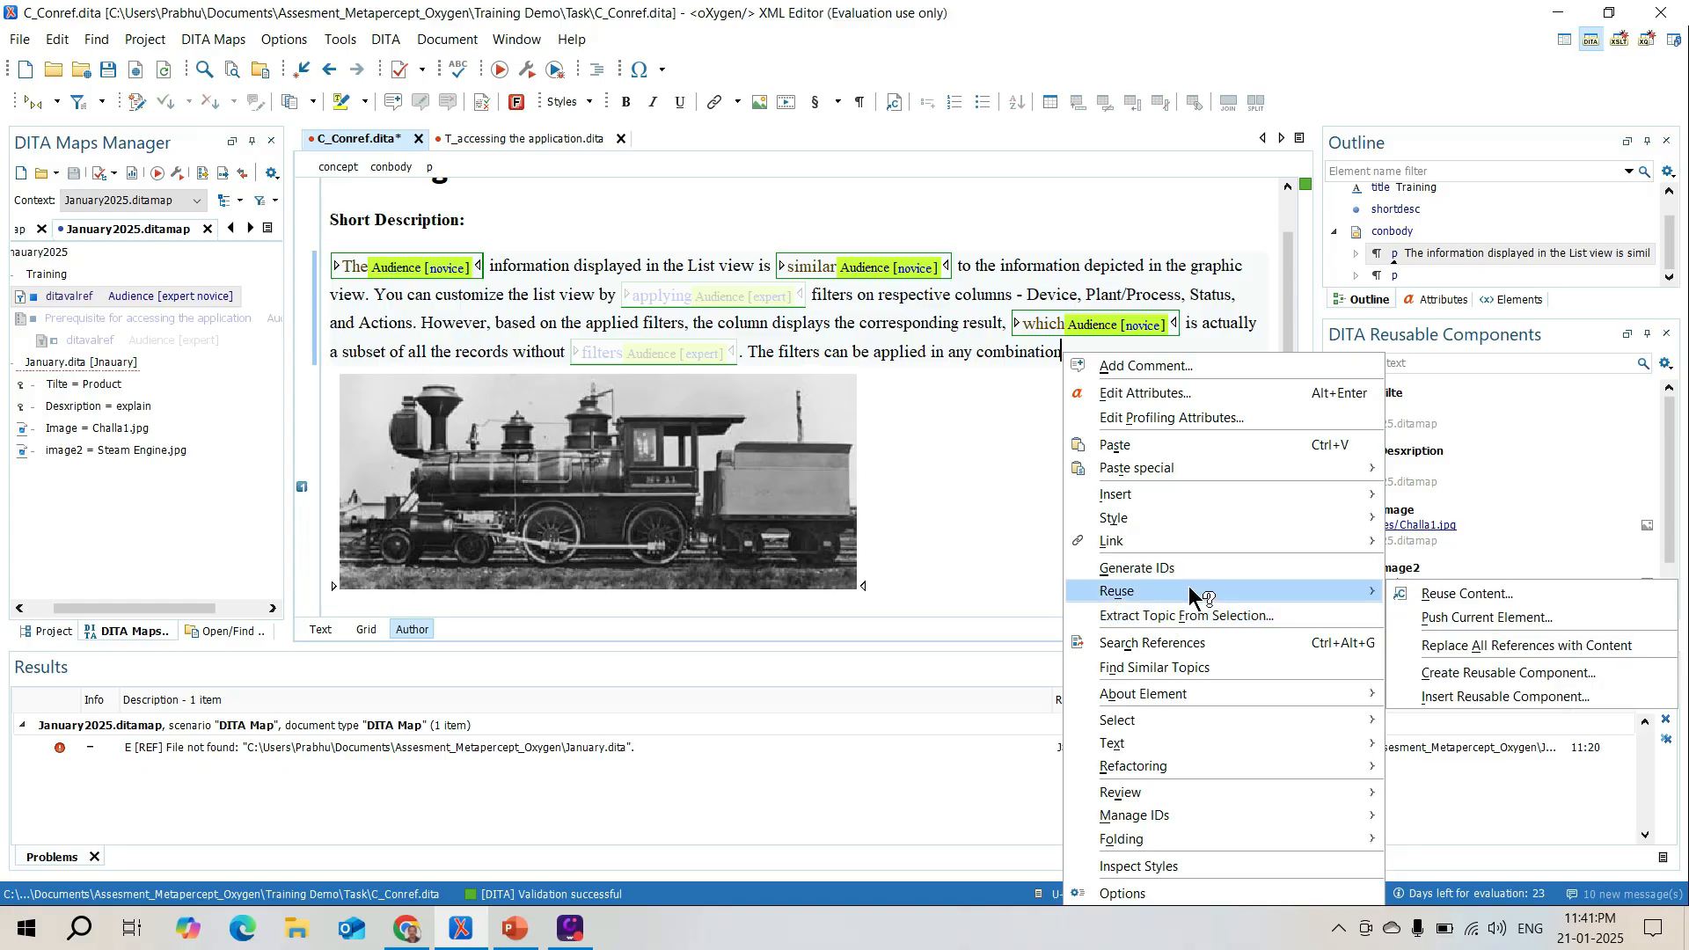
pyautogui.click(1443, 594)
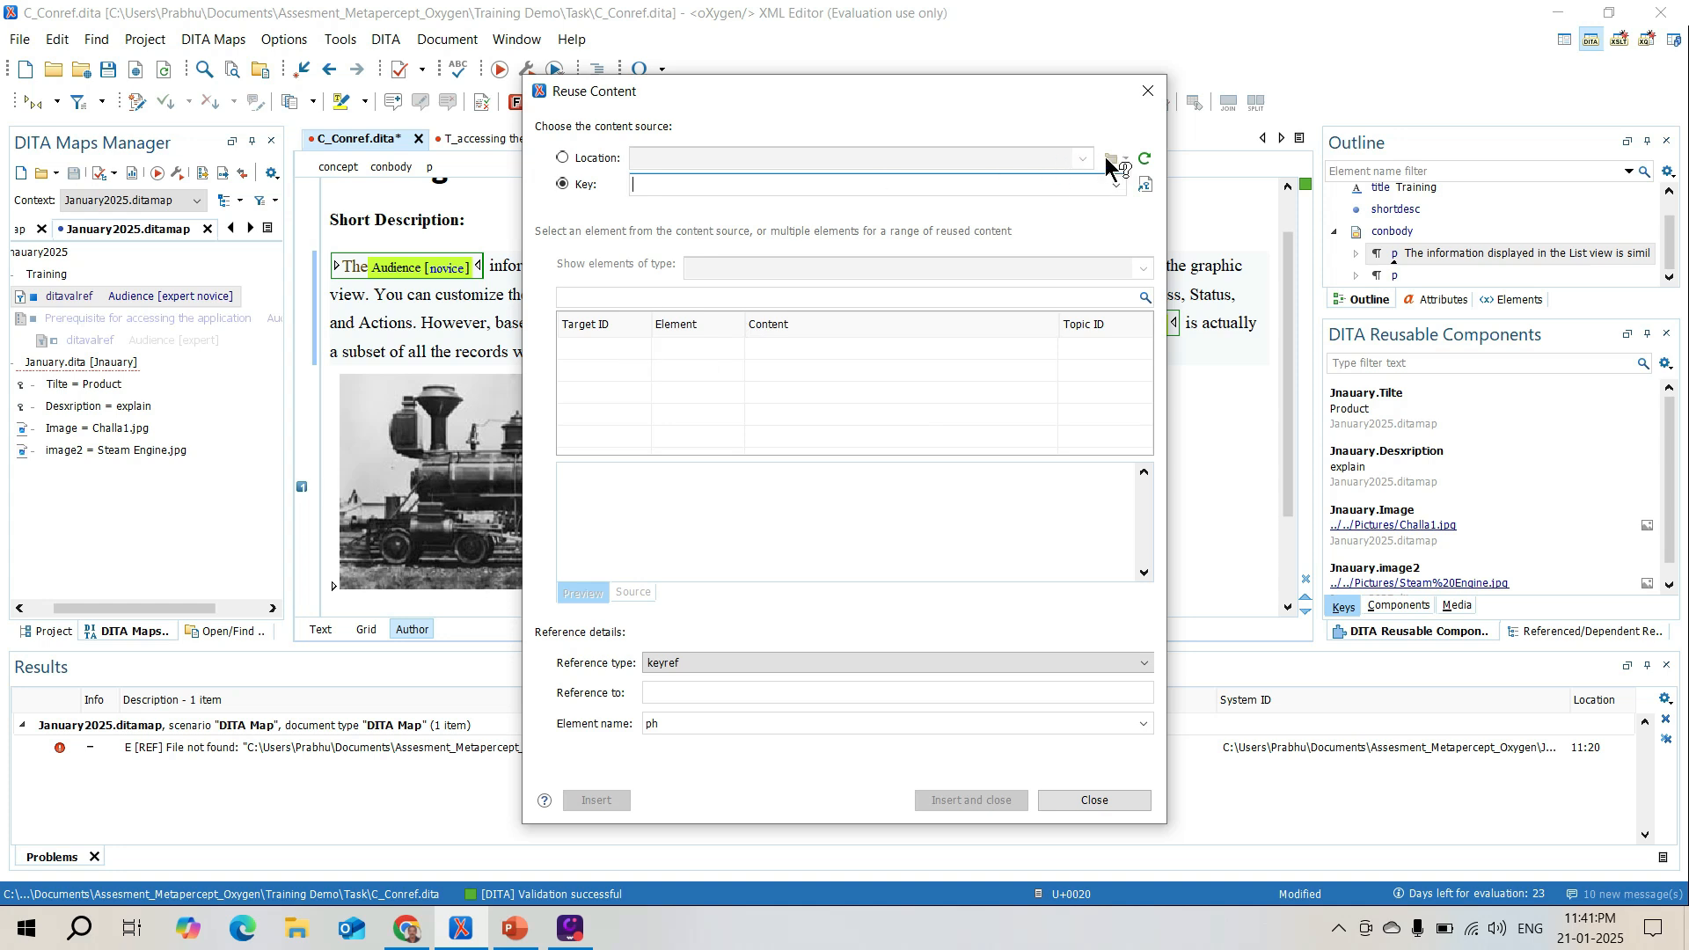
pyautogui.click(577, 158)
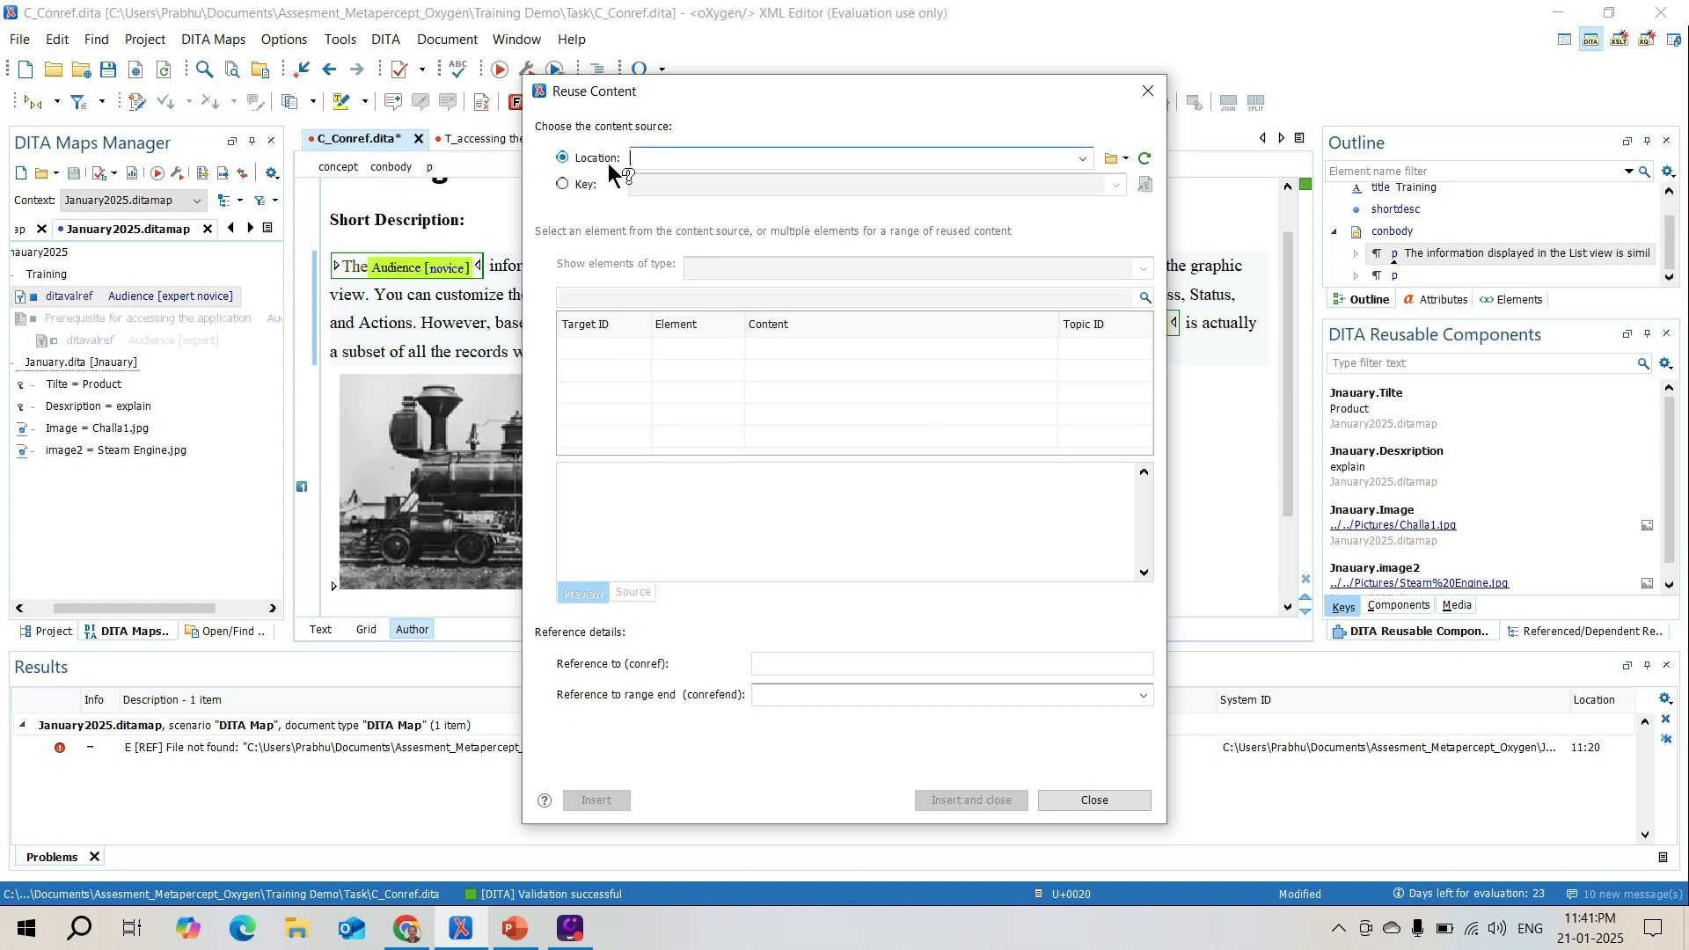
pyautogui.click(1111, 159)
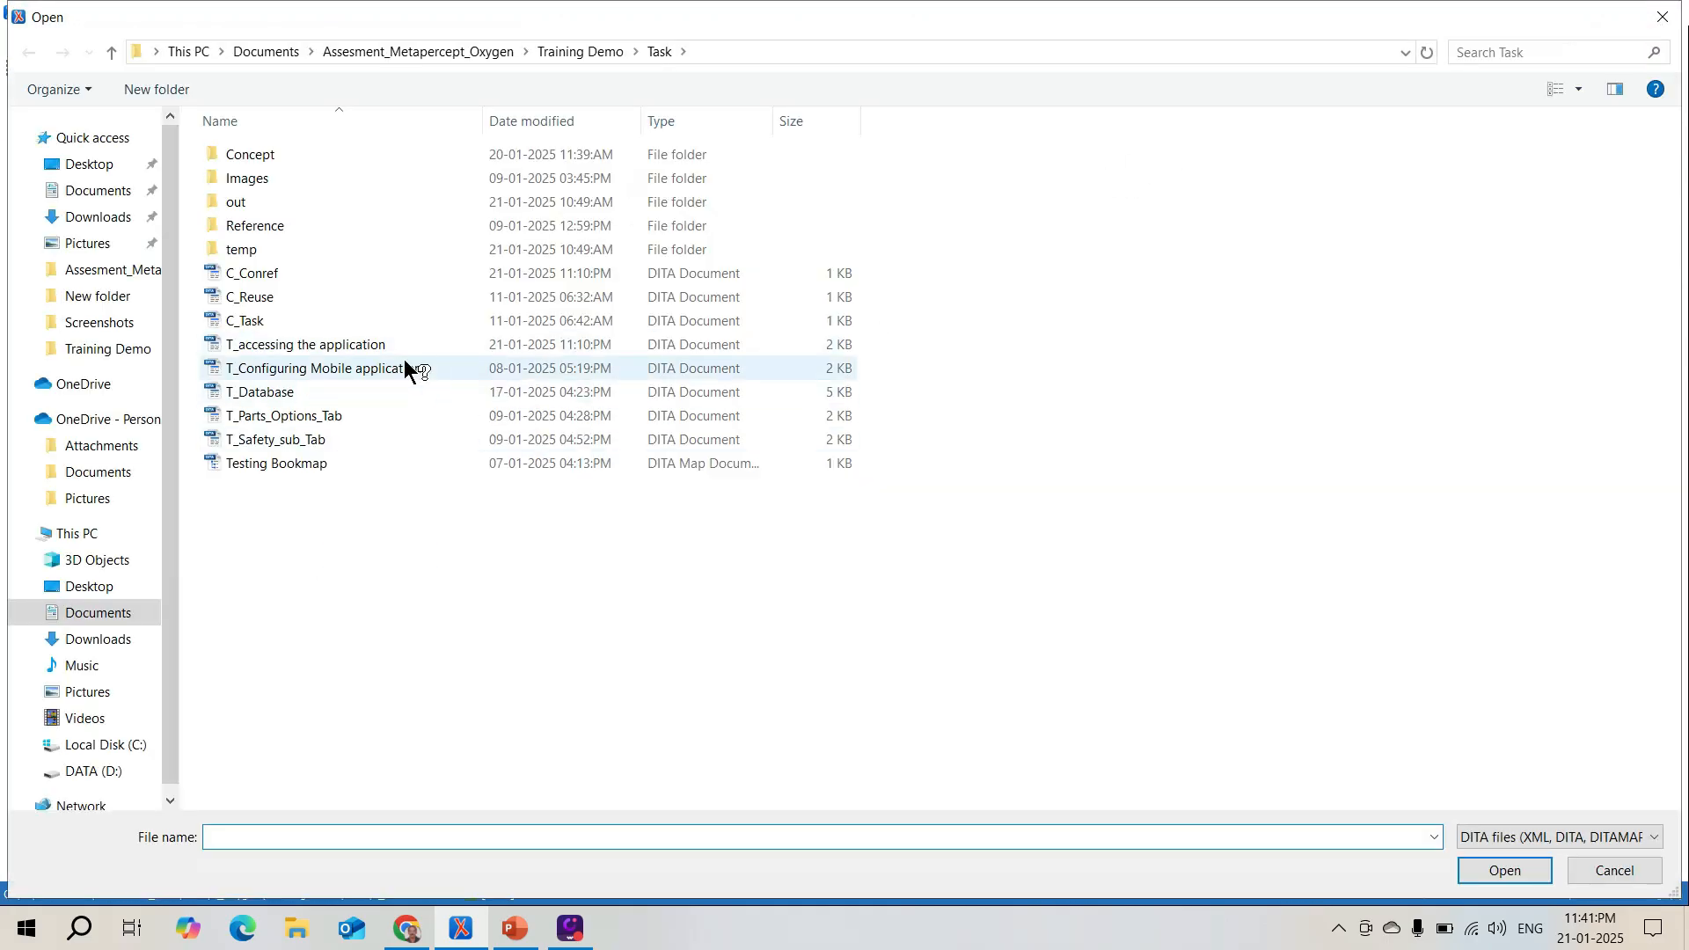
pyautogui.doubleClick(387, 343)
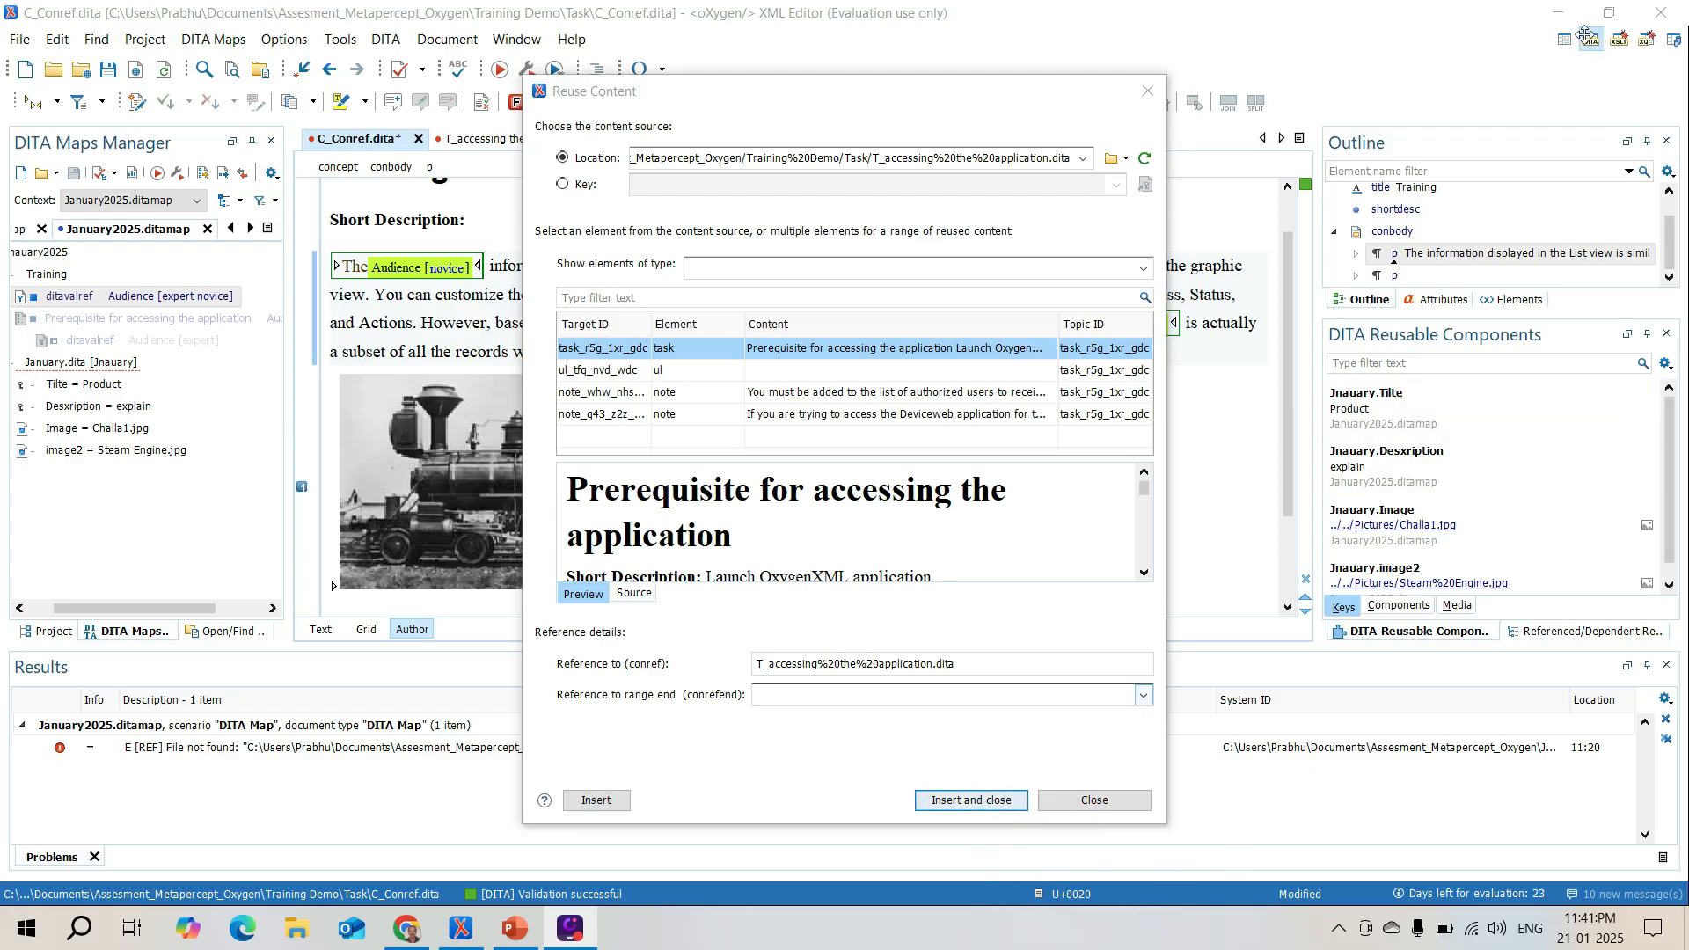
pyautogui.press('Return')
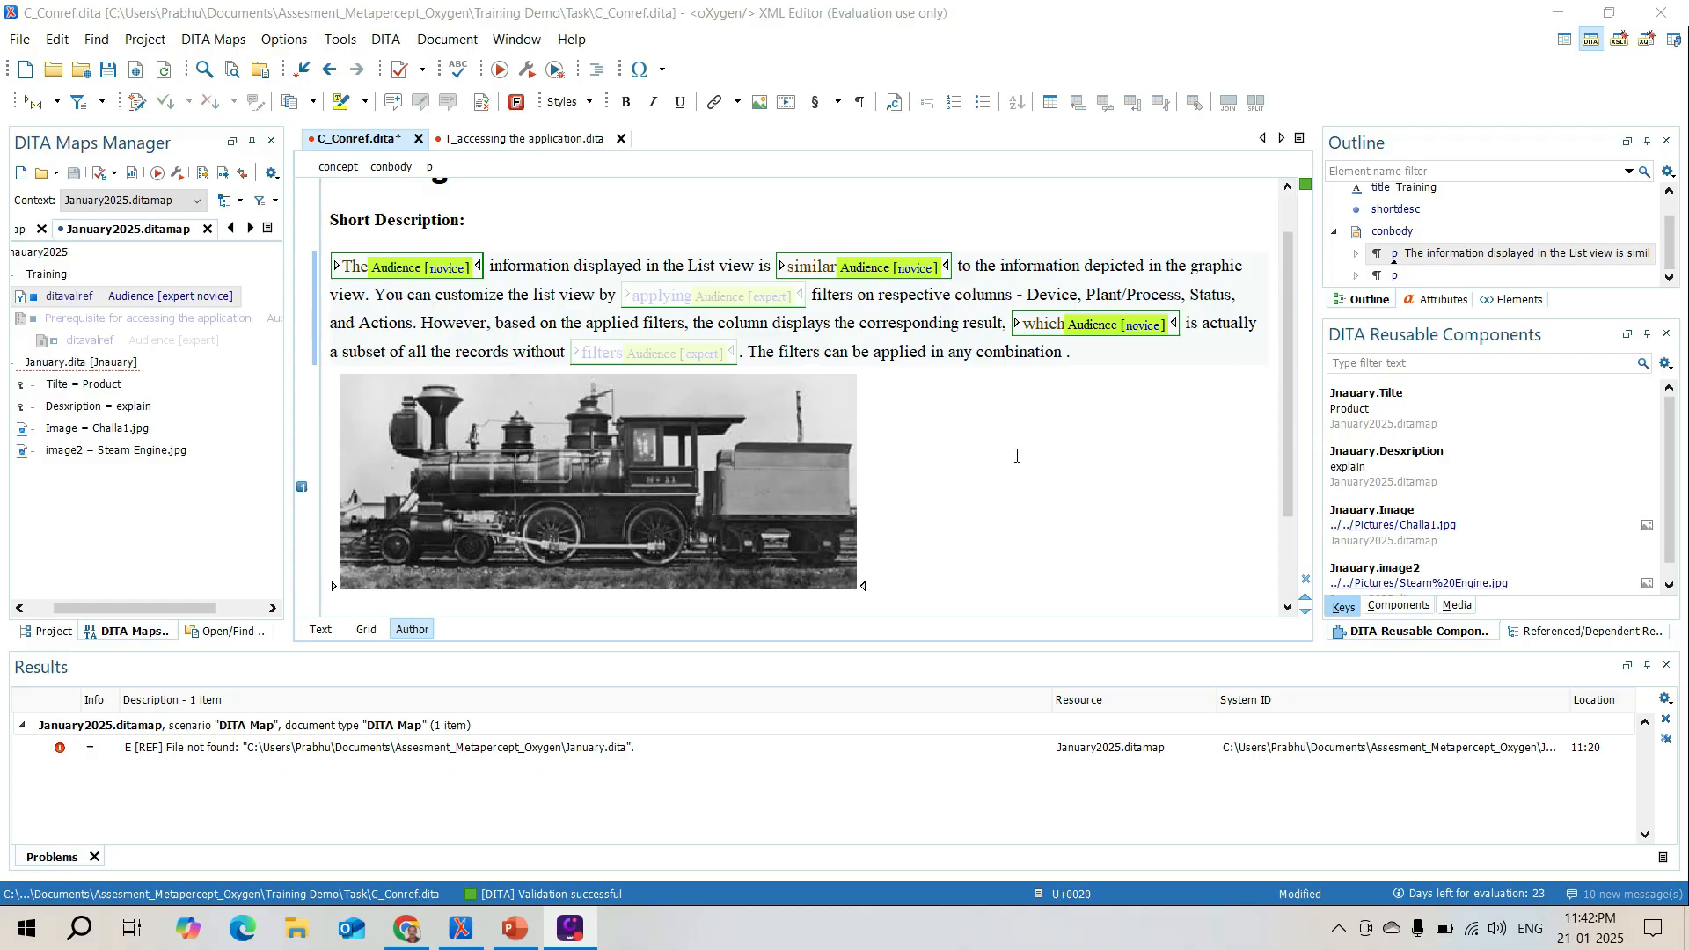
pyautogui.click(1562, 13)
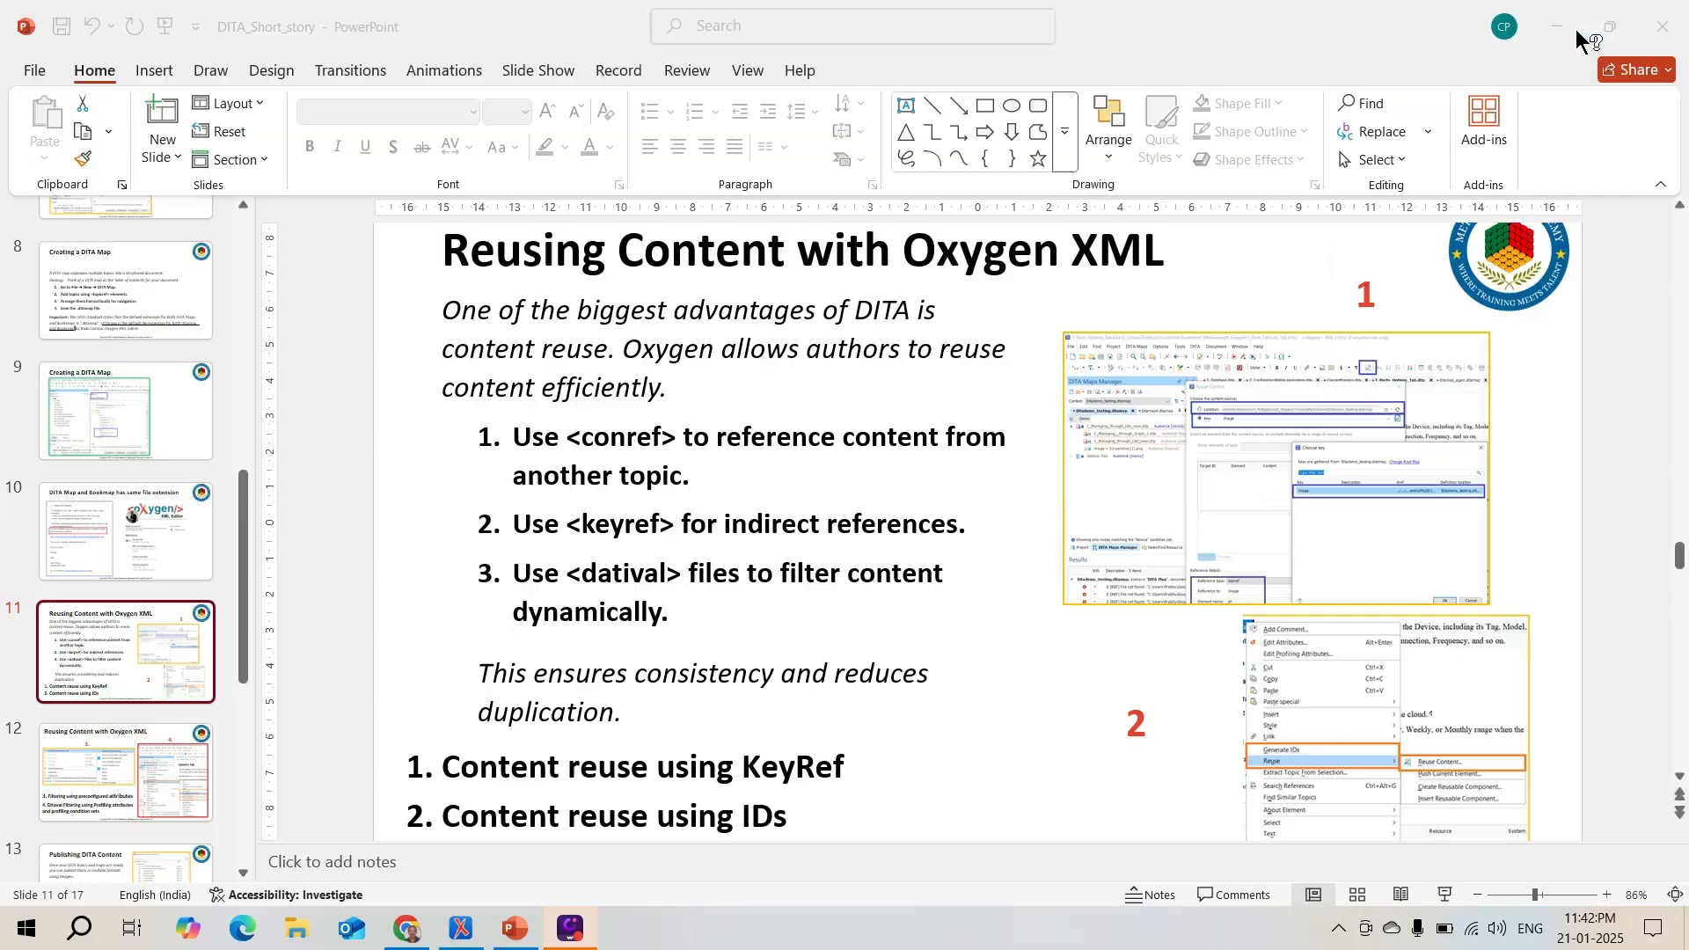
pyautogui.click(464, 931)
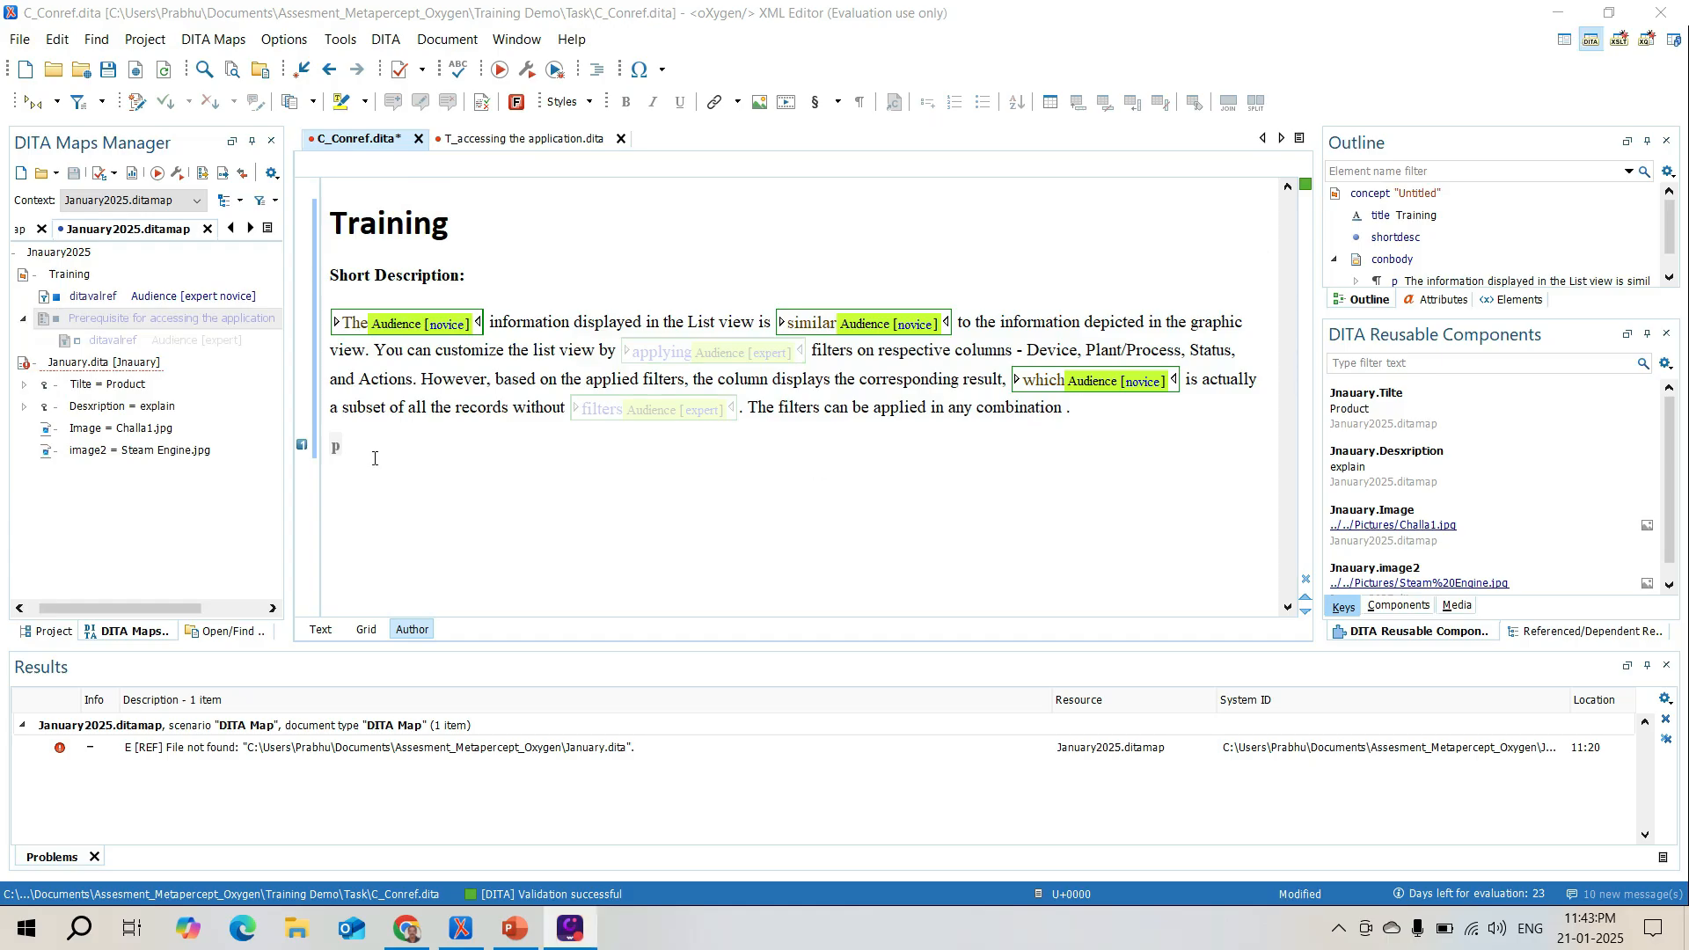
# Append a key definition named image, targeting Challa1.jpg, as a child of the "Prerequisite for accessing the application" topic
pyautogui.rightClick(193, 315)
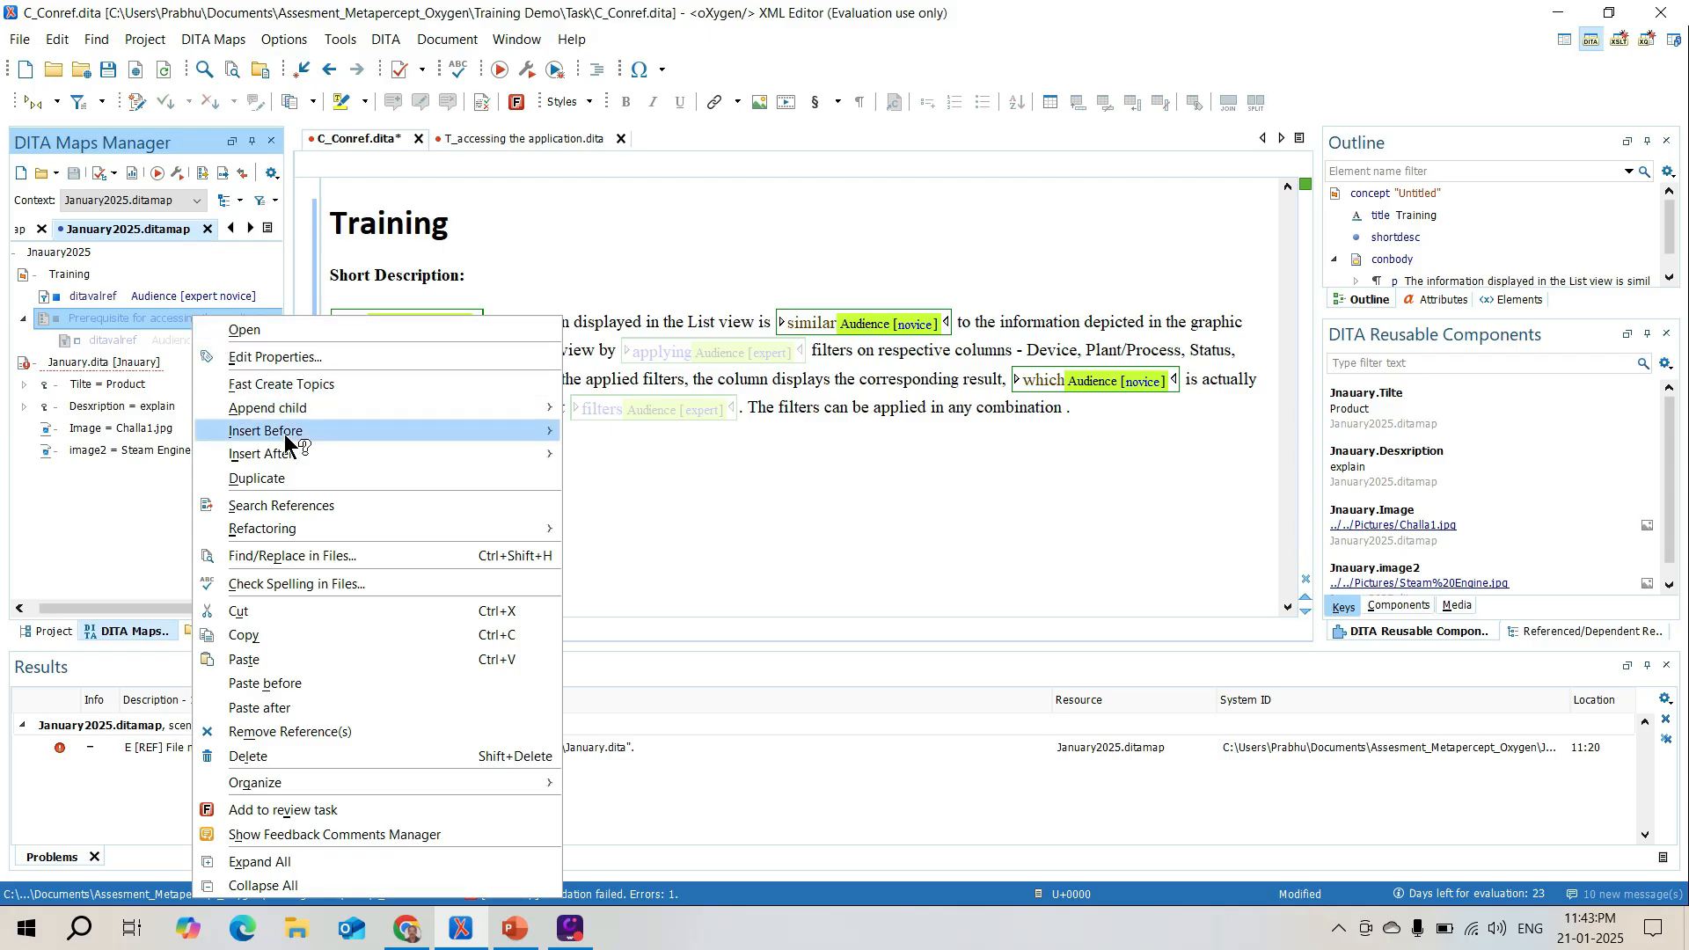
pyautogui.moveTo(297, 458)
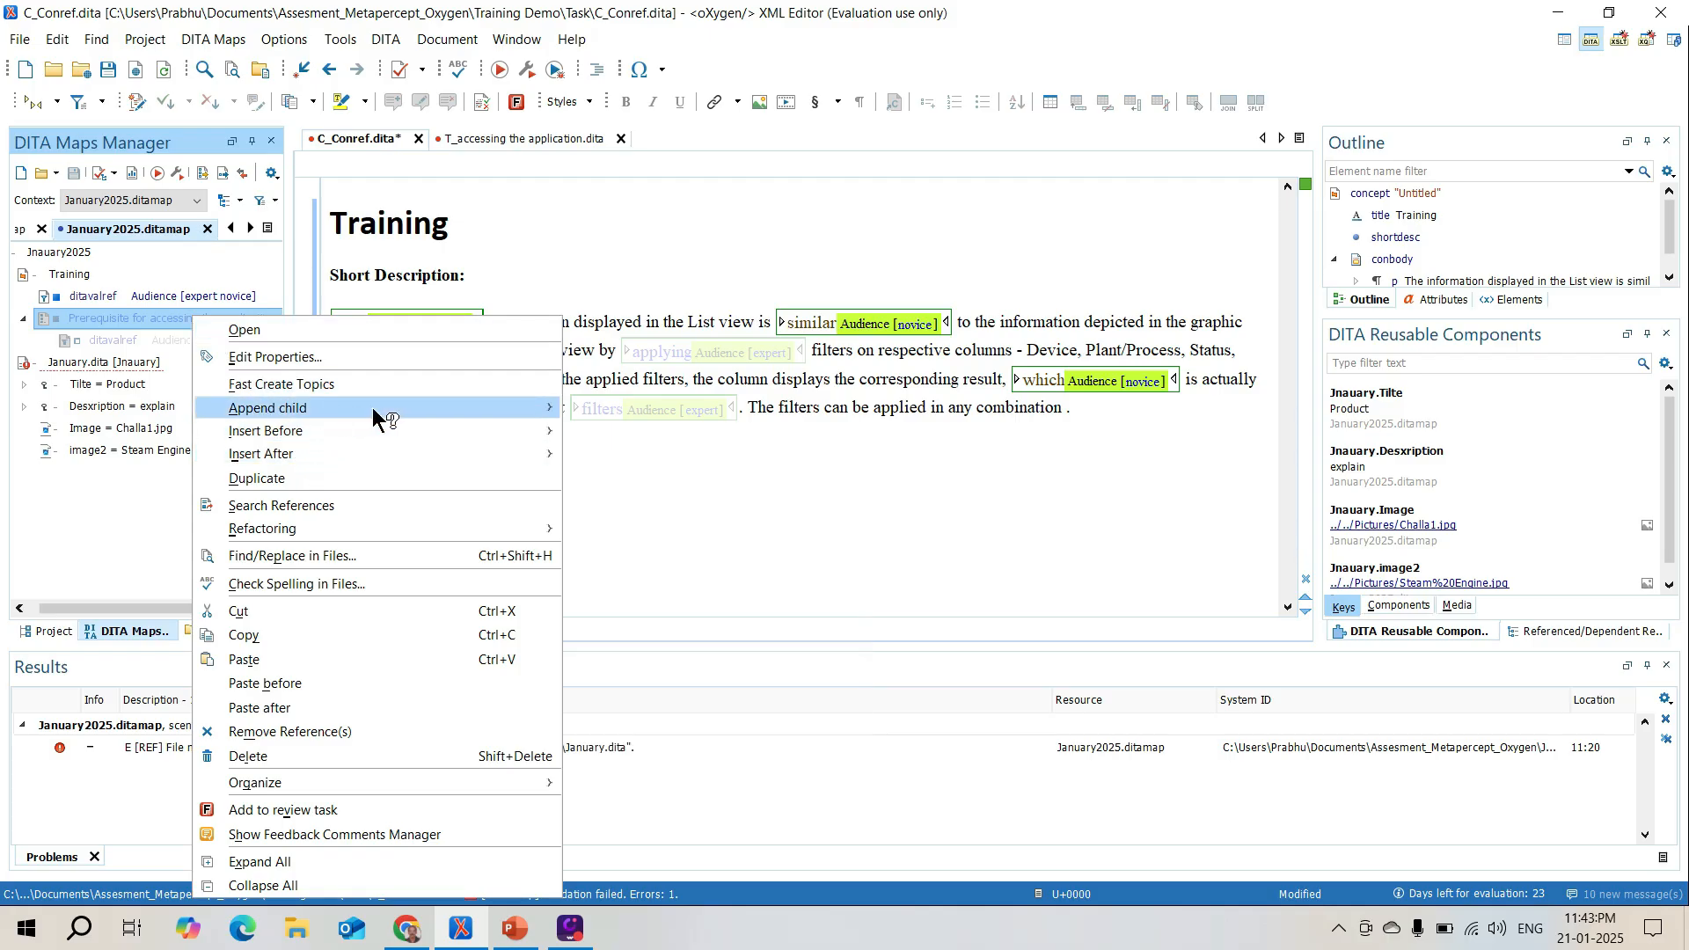
pyautogui.moveTo(554, 407)
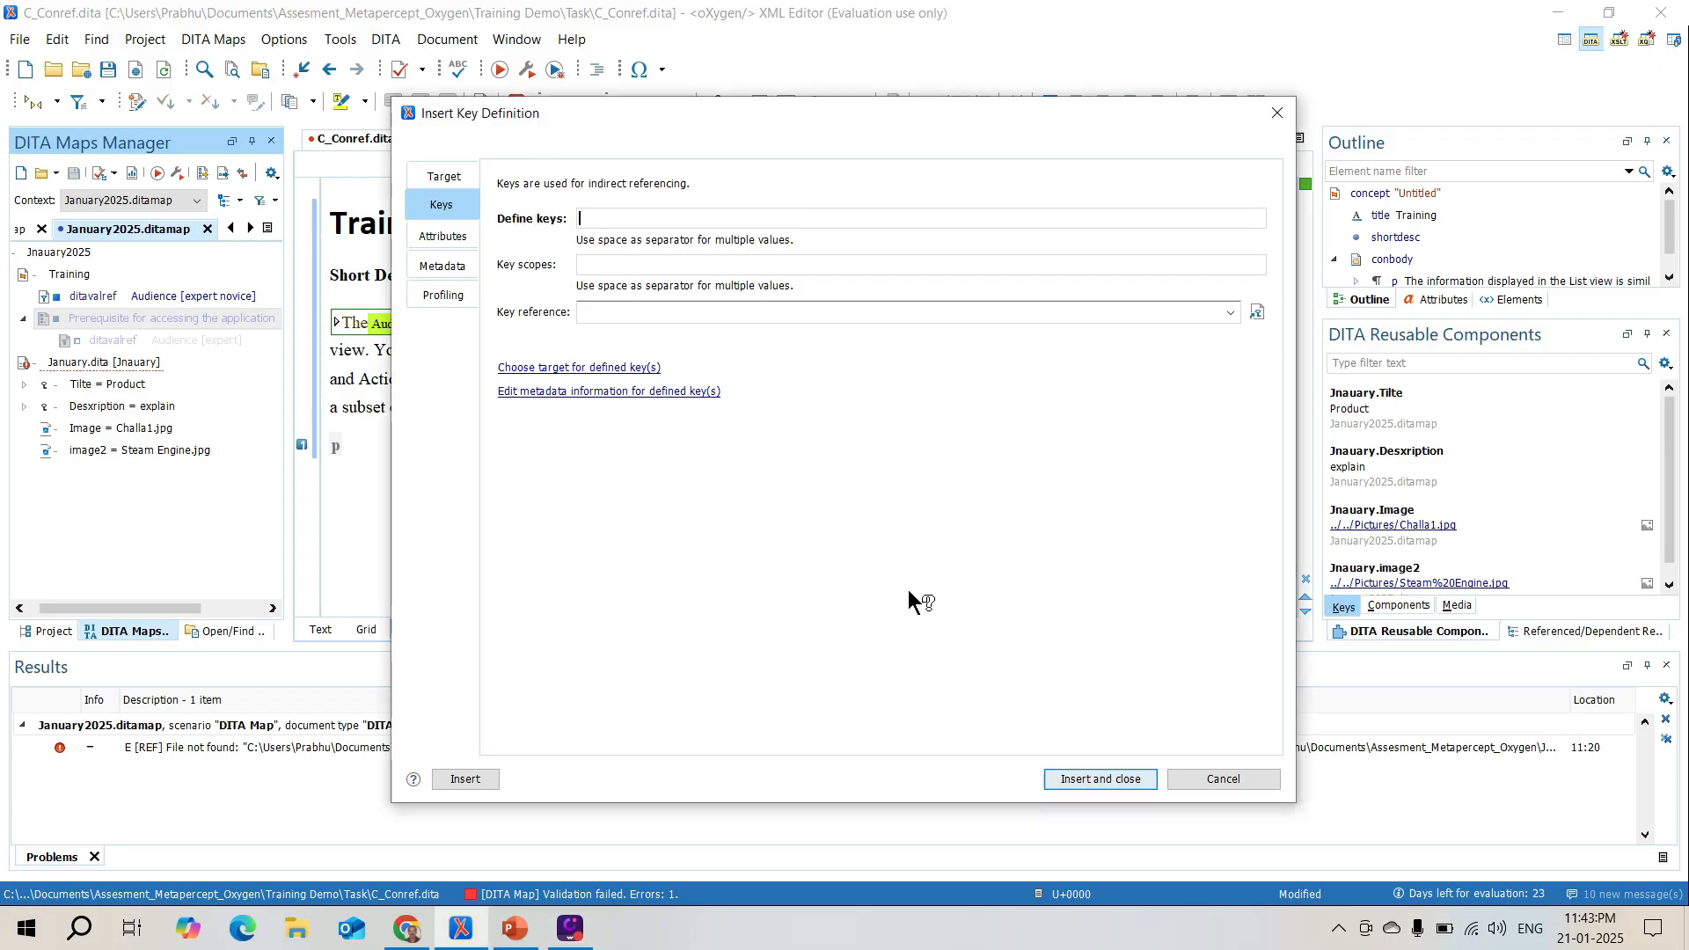
pyautogui.write('image')
pyautogui.click(456, 175)
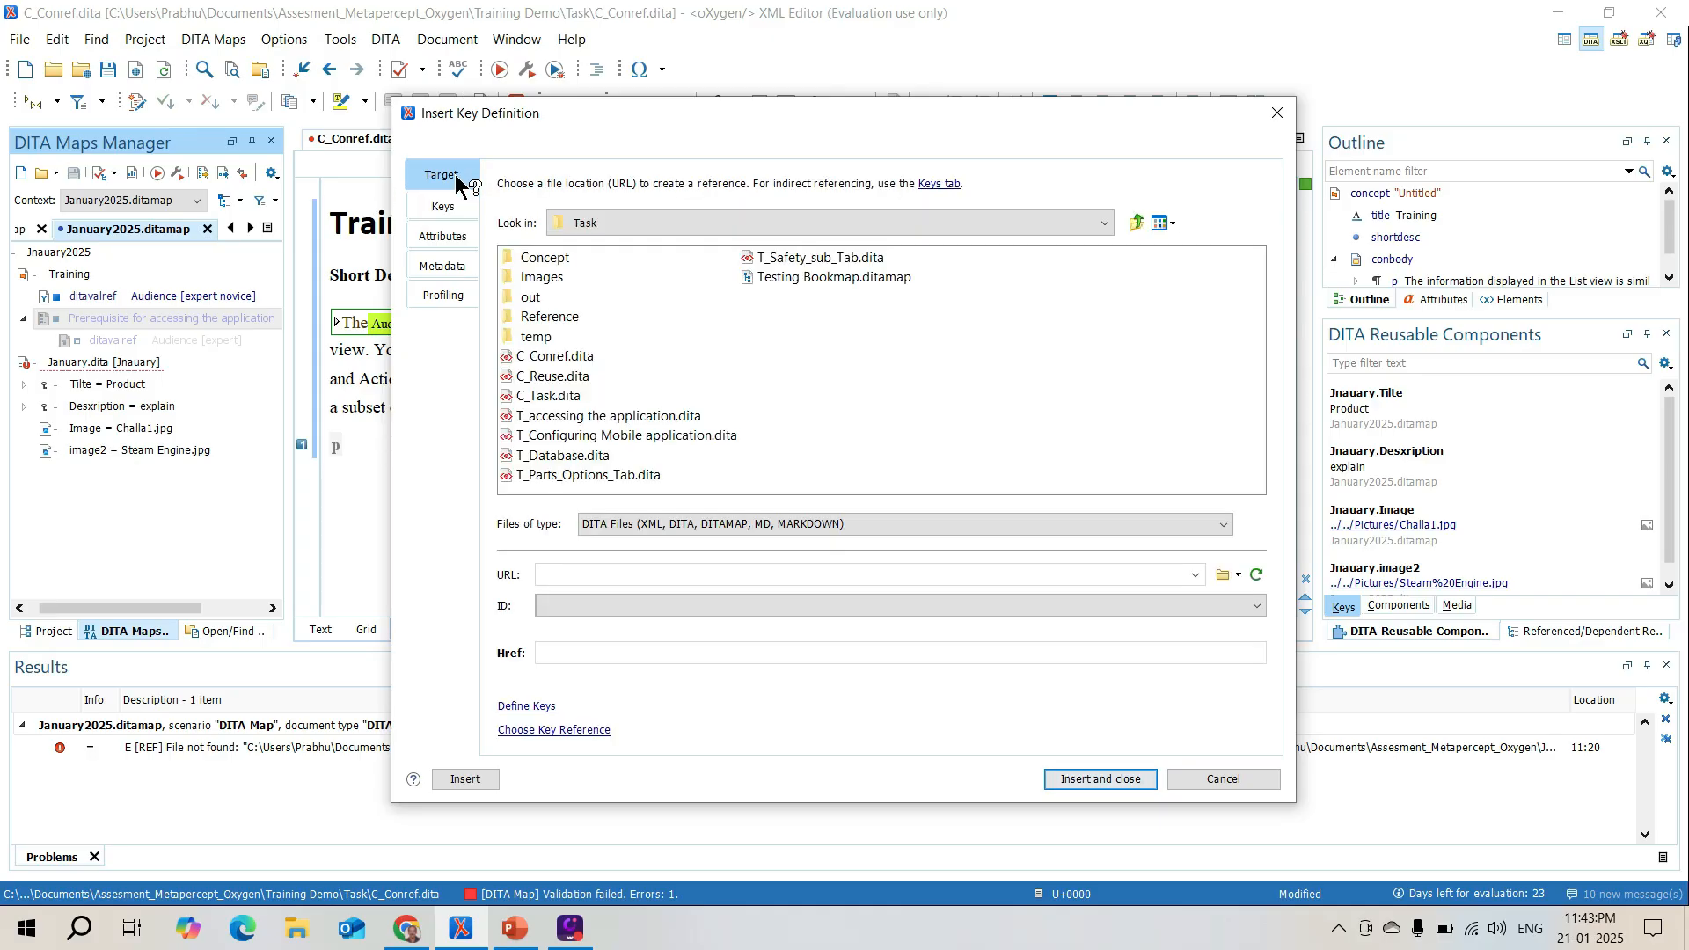
pyautogui.click(1134, 222)
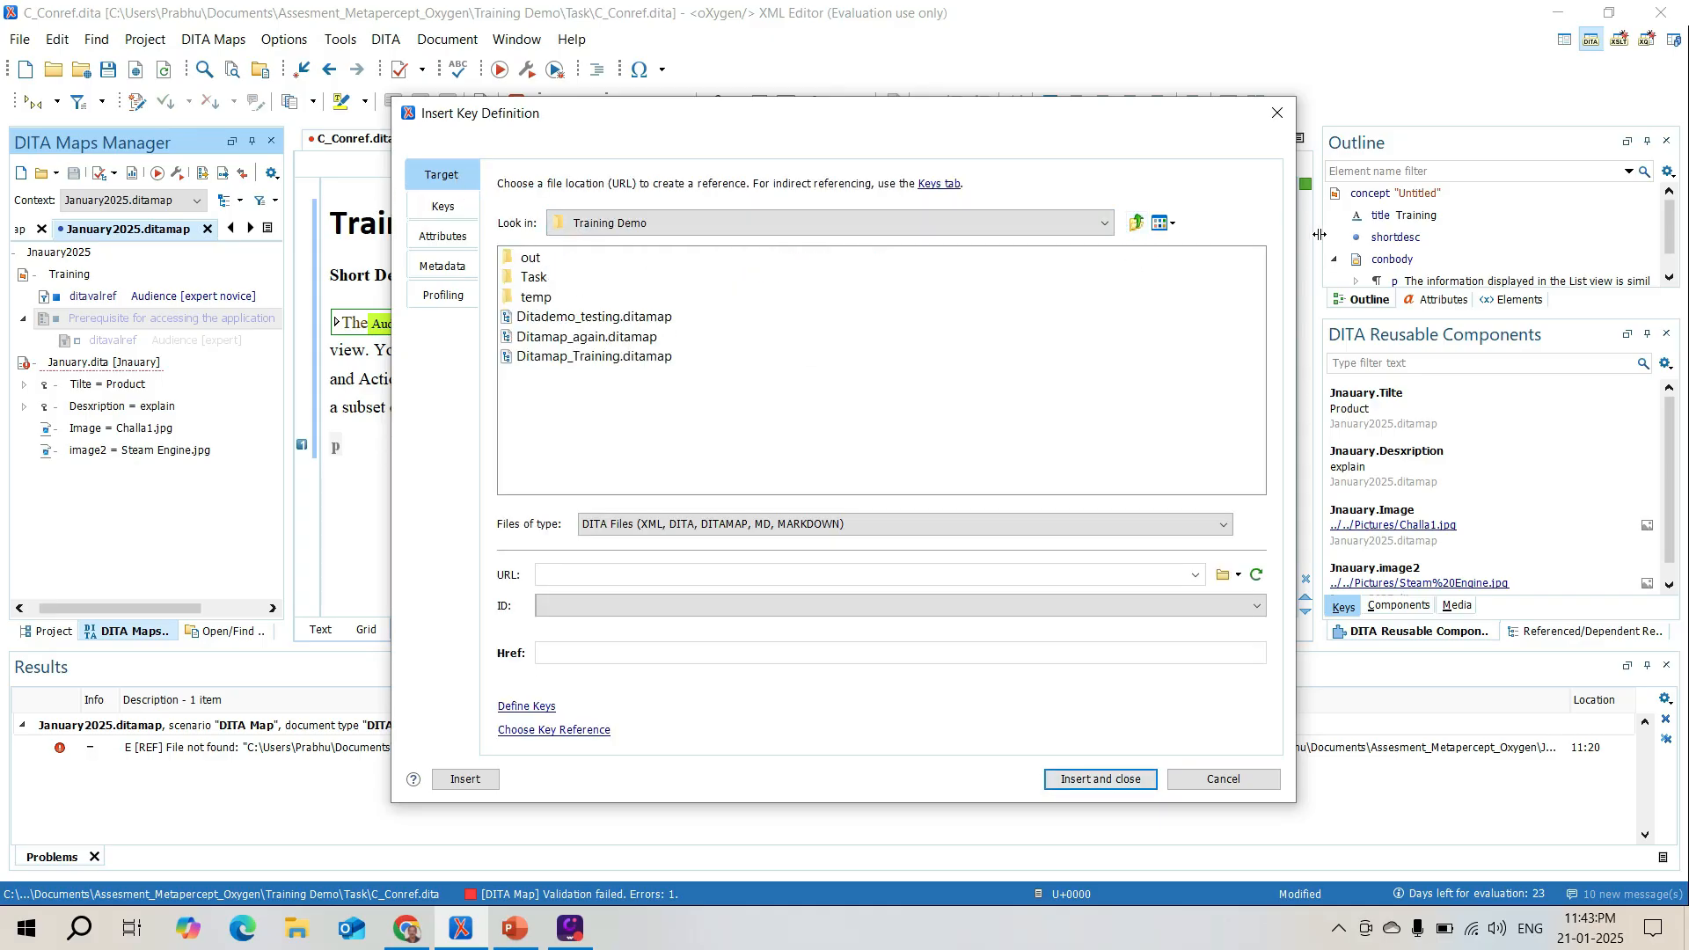
pyautogui.click(1136, 222)
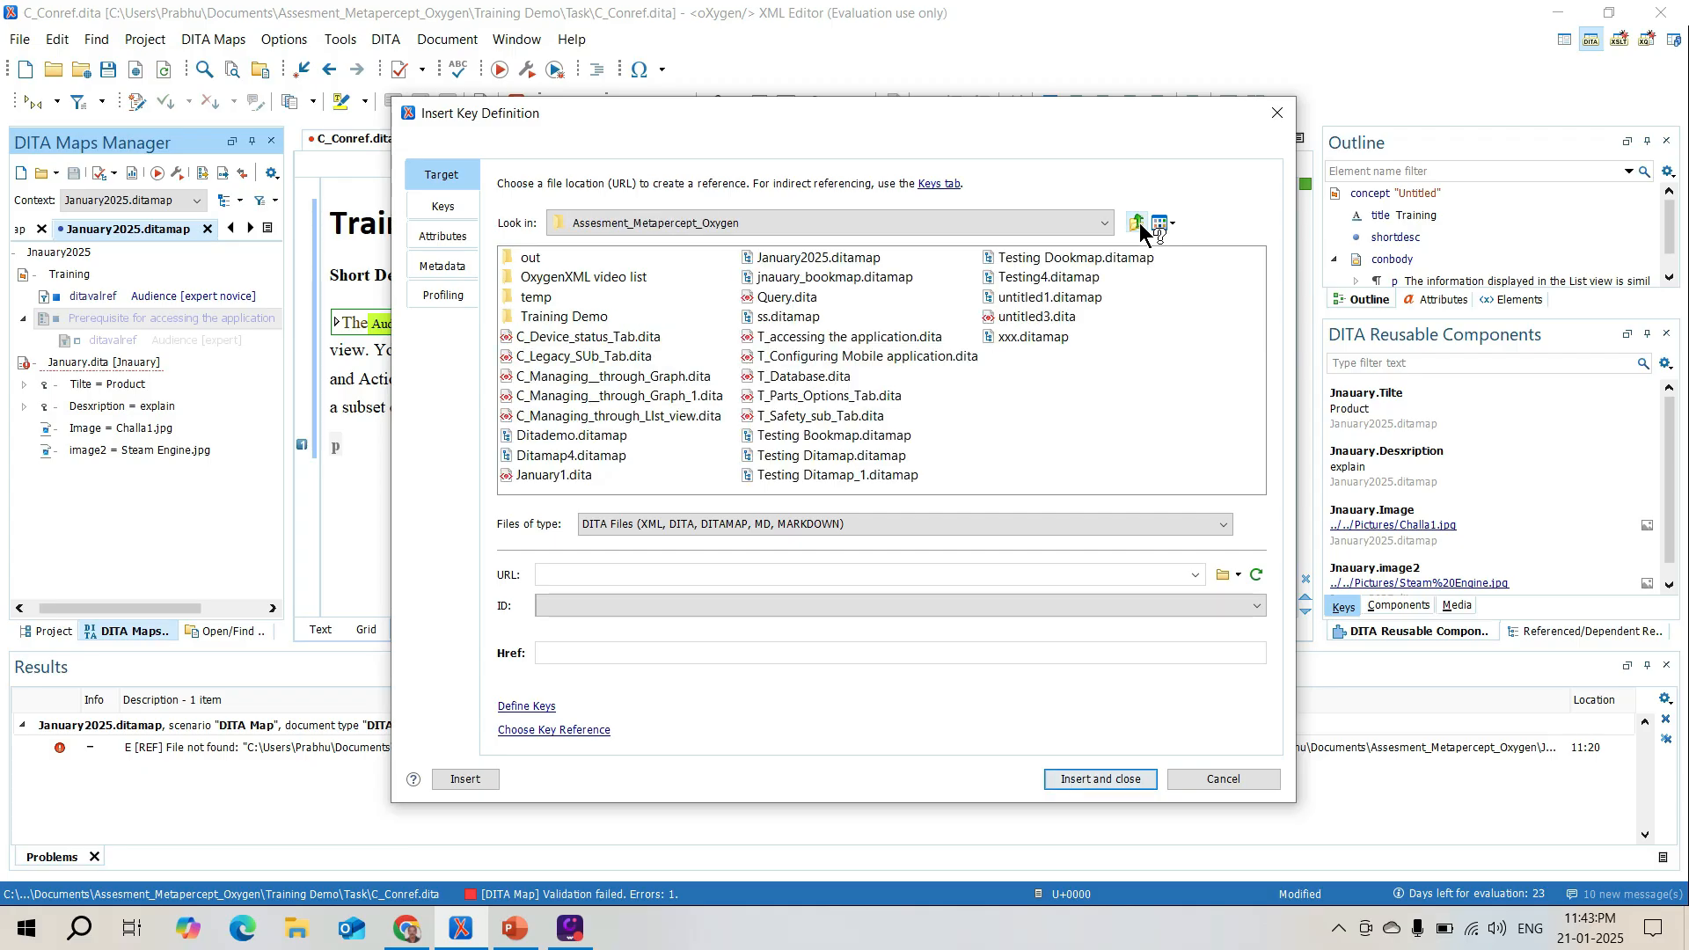
pyautogui.click(1137, 220)
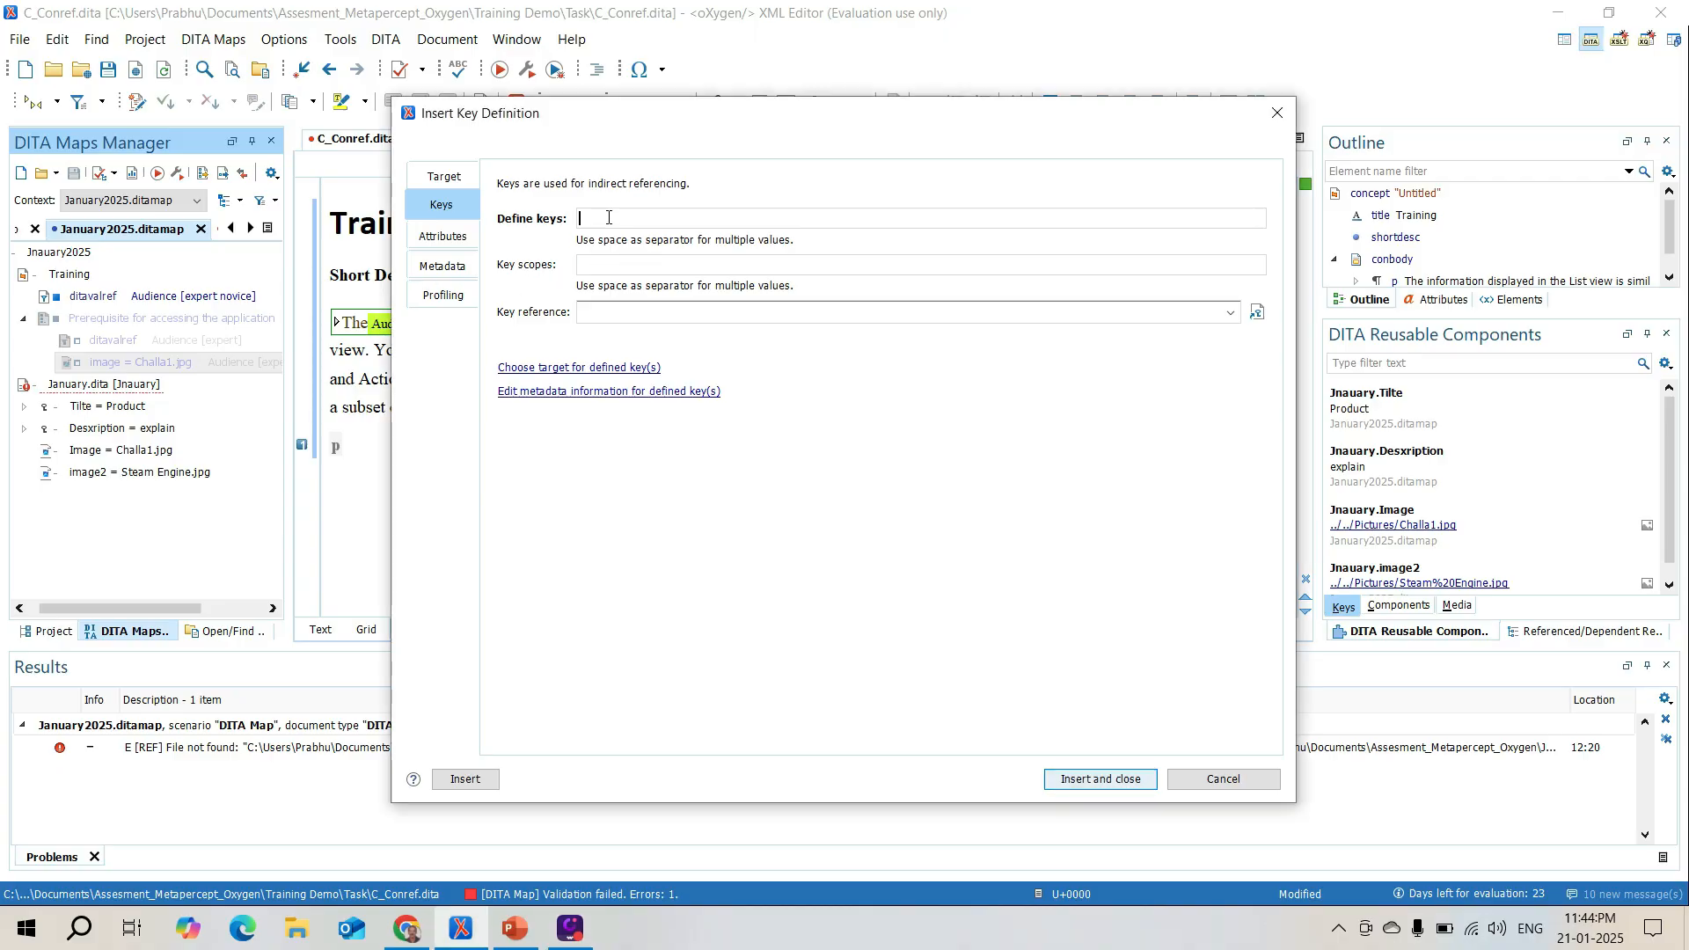
# Insert a second key definition named image beneath the first, targeting Challa1.jpg in the Pictures folder, and save January2025.ditamap
pyautogui.write('image')
pyautogui.click(454, 175)
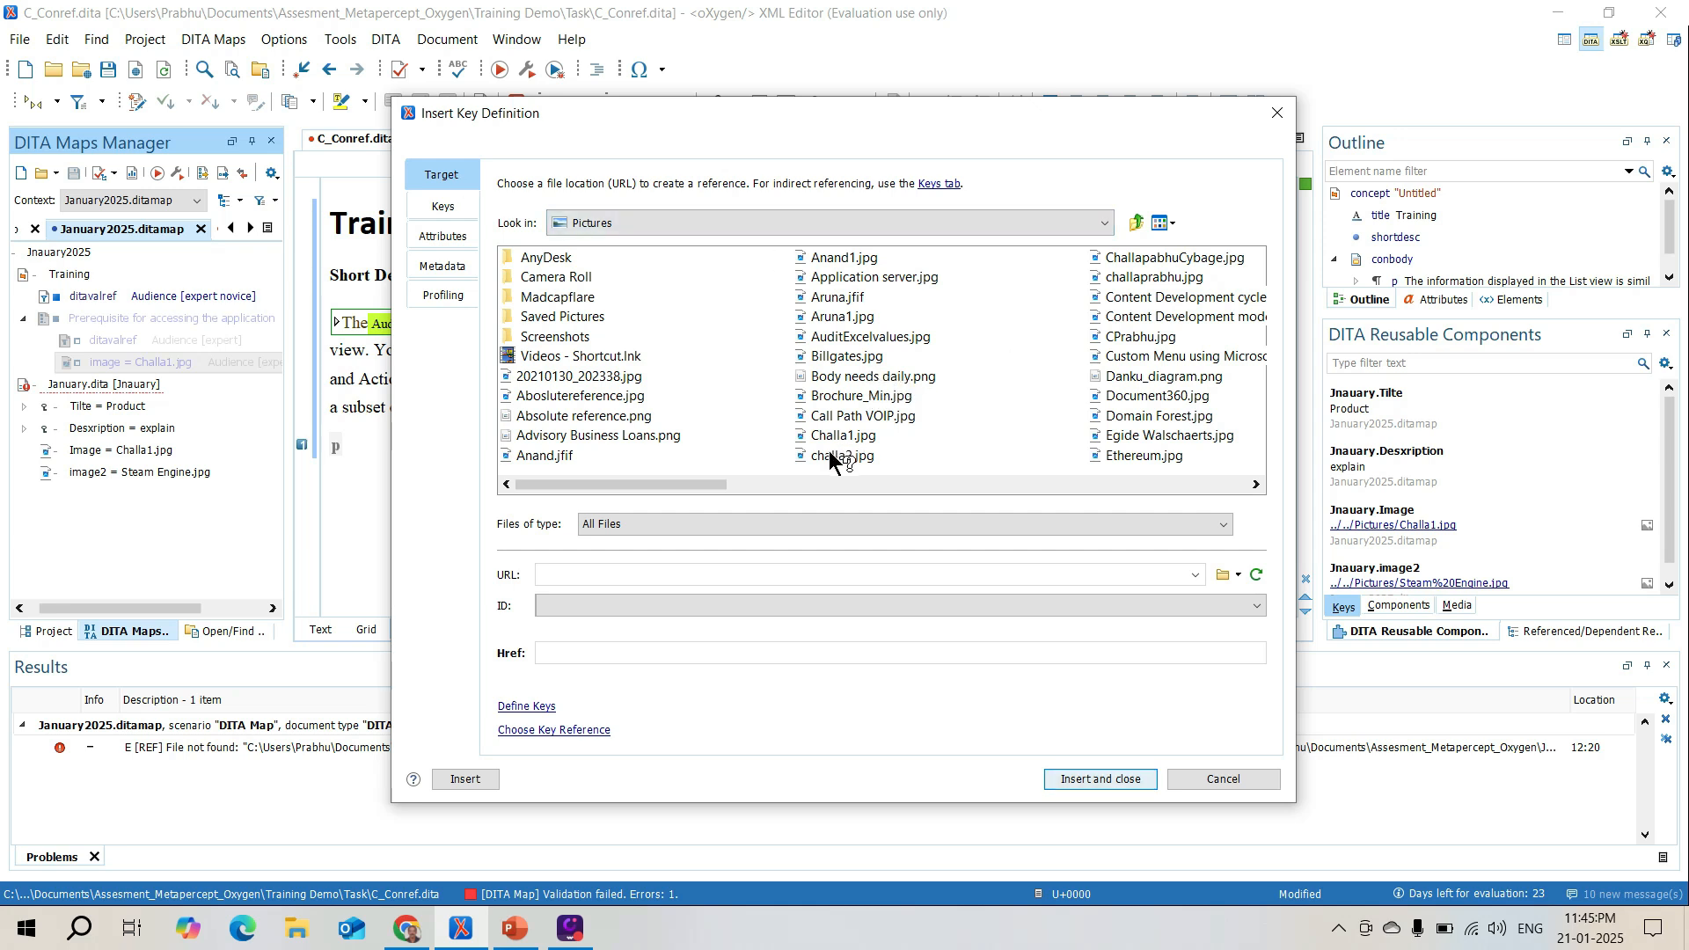
pyautogui.click(846, 434)
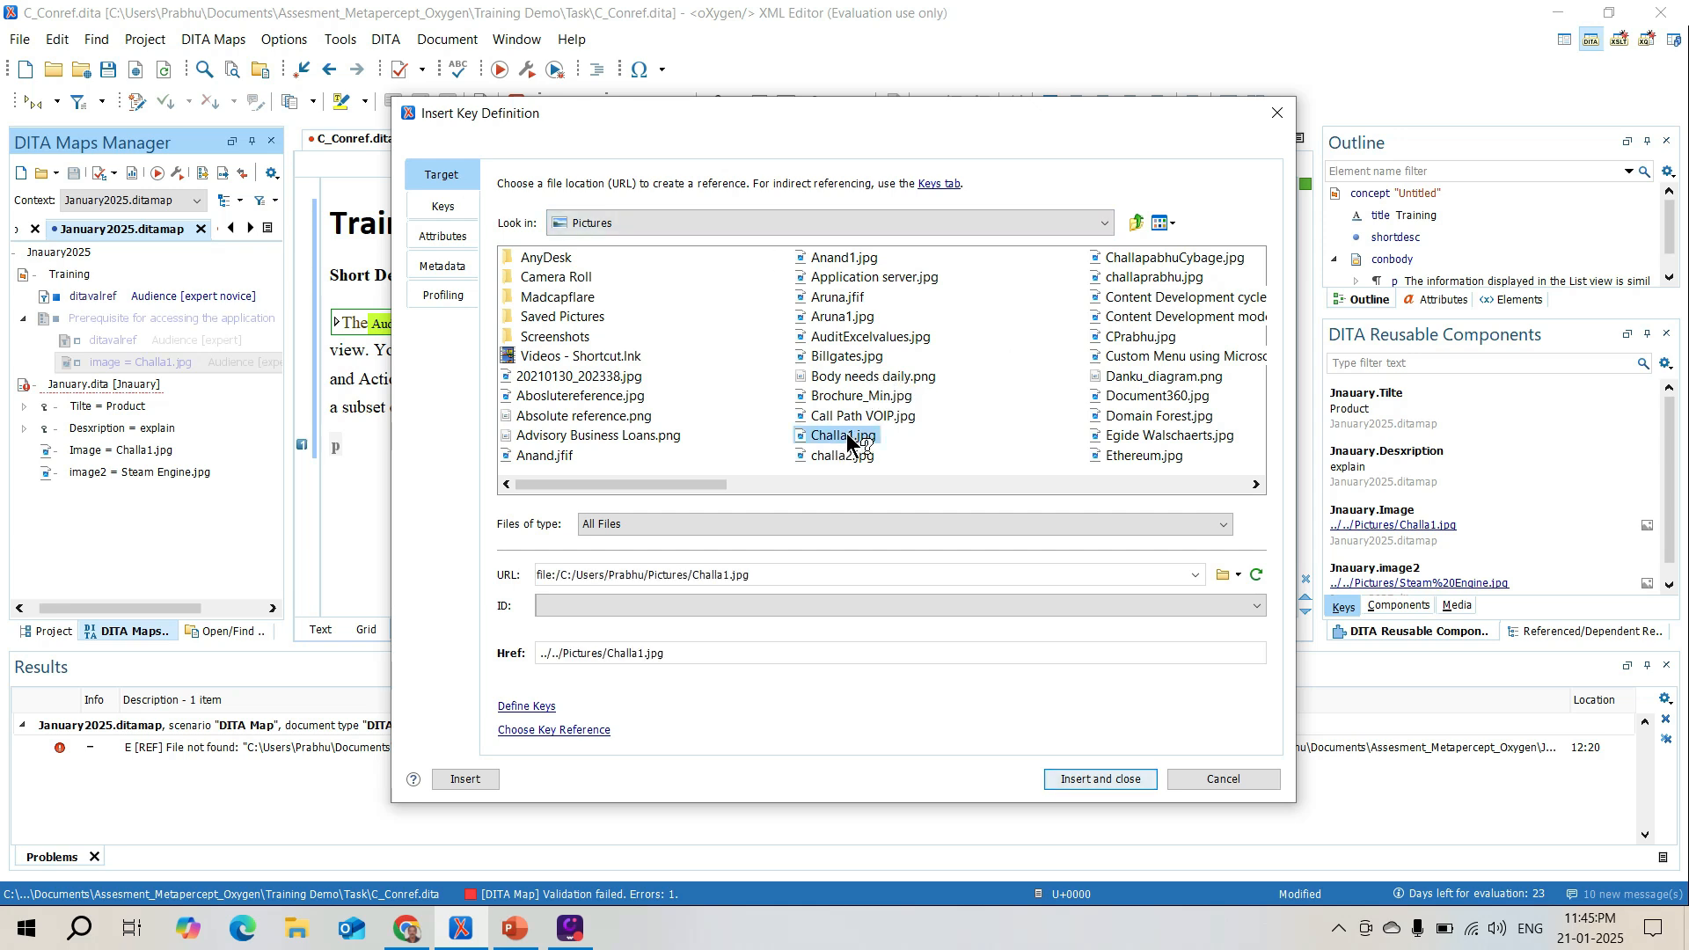
pyautogui.click(1074, 779)
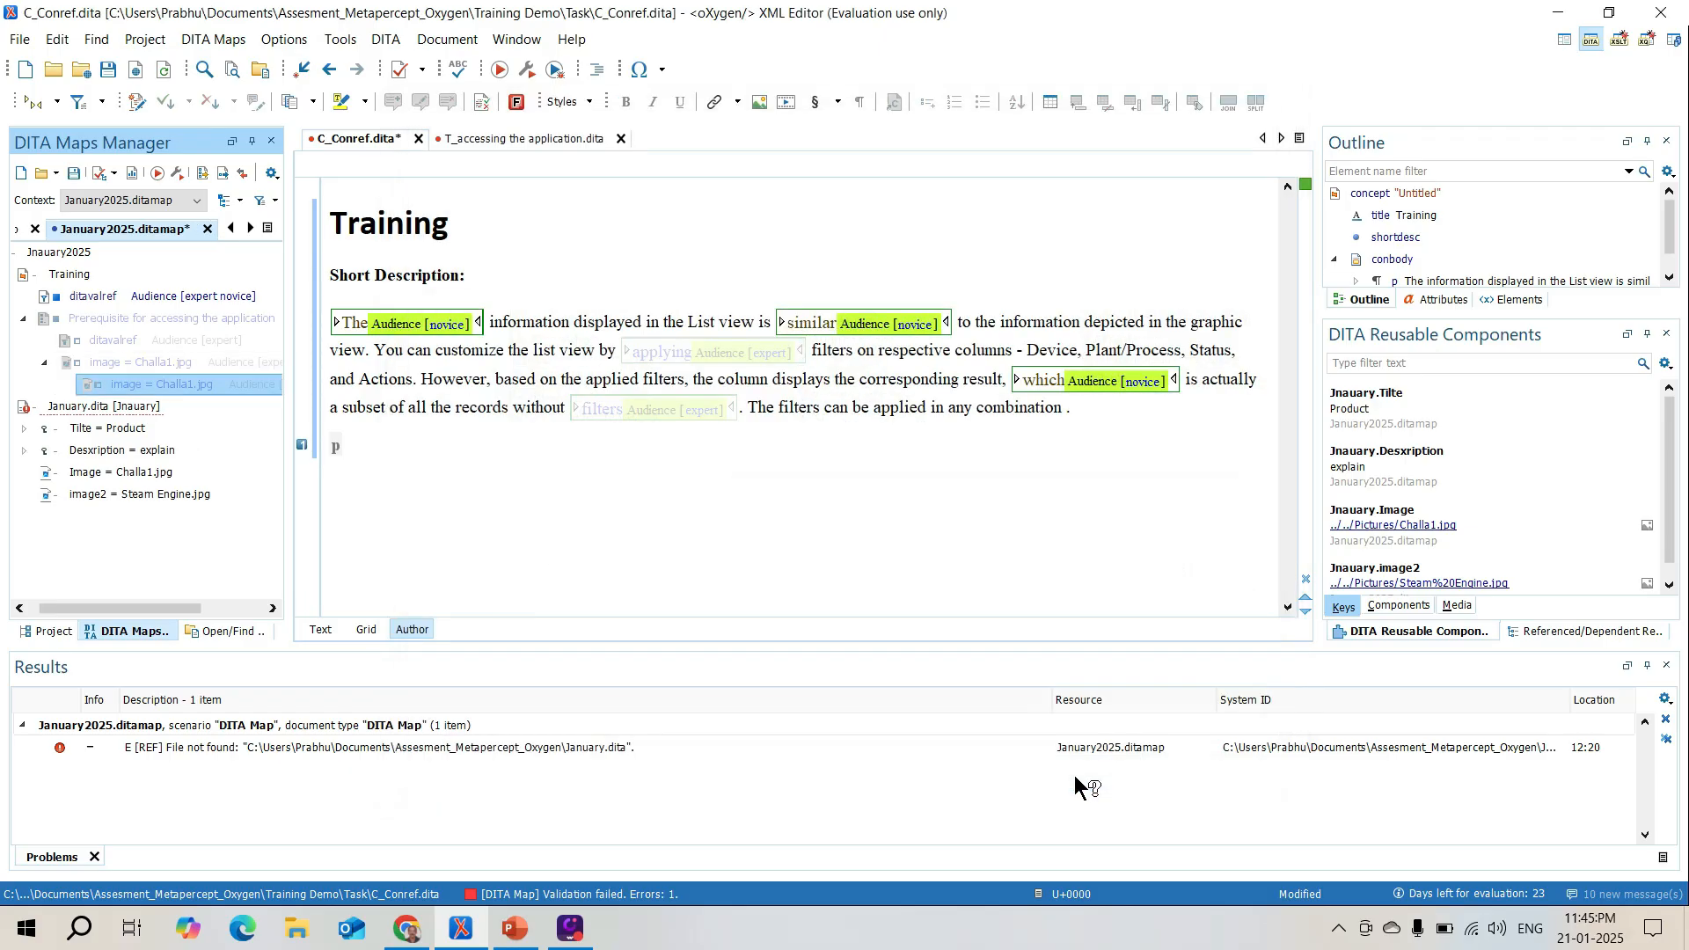
pyautogui.hotkey('ctrl', 's')
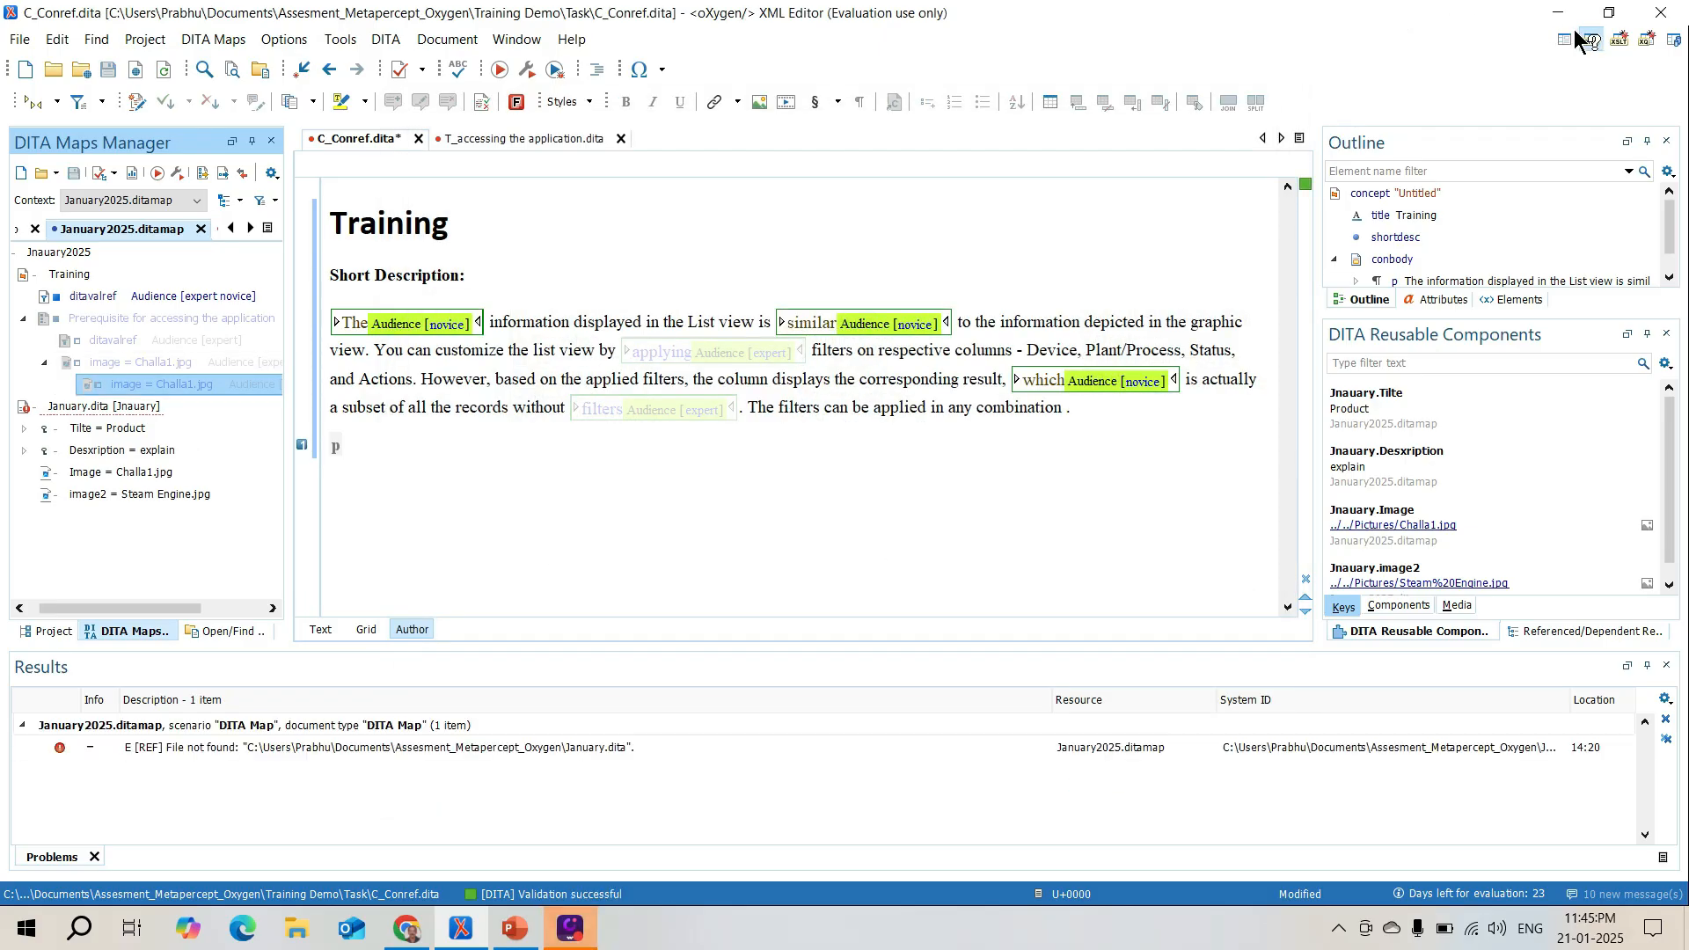
pyautogui.click(1561, 15)
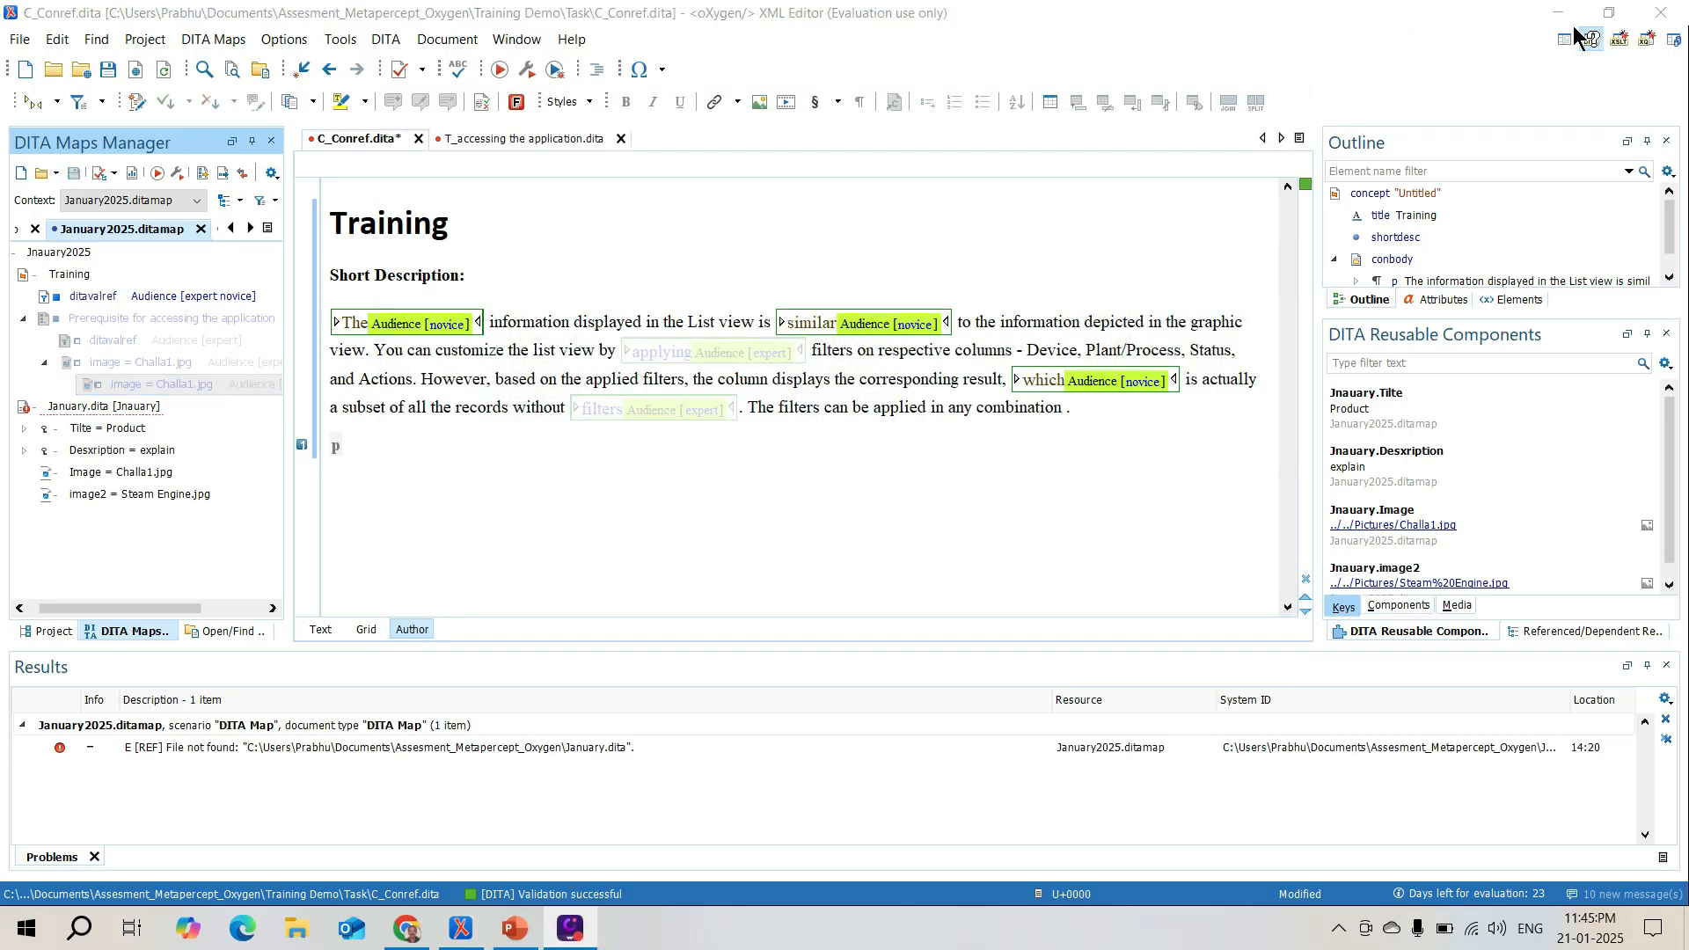
pyautogui.click(1575, 28)
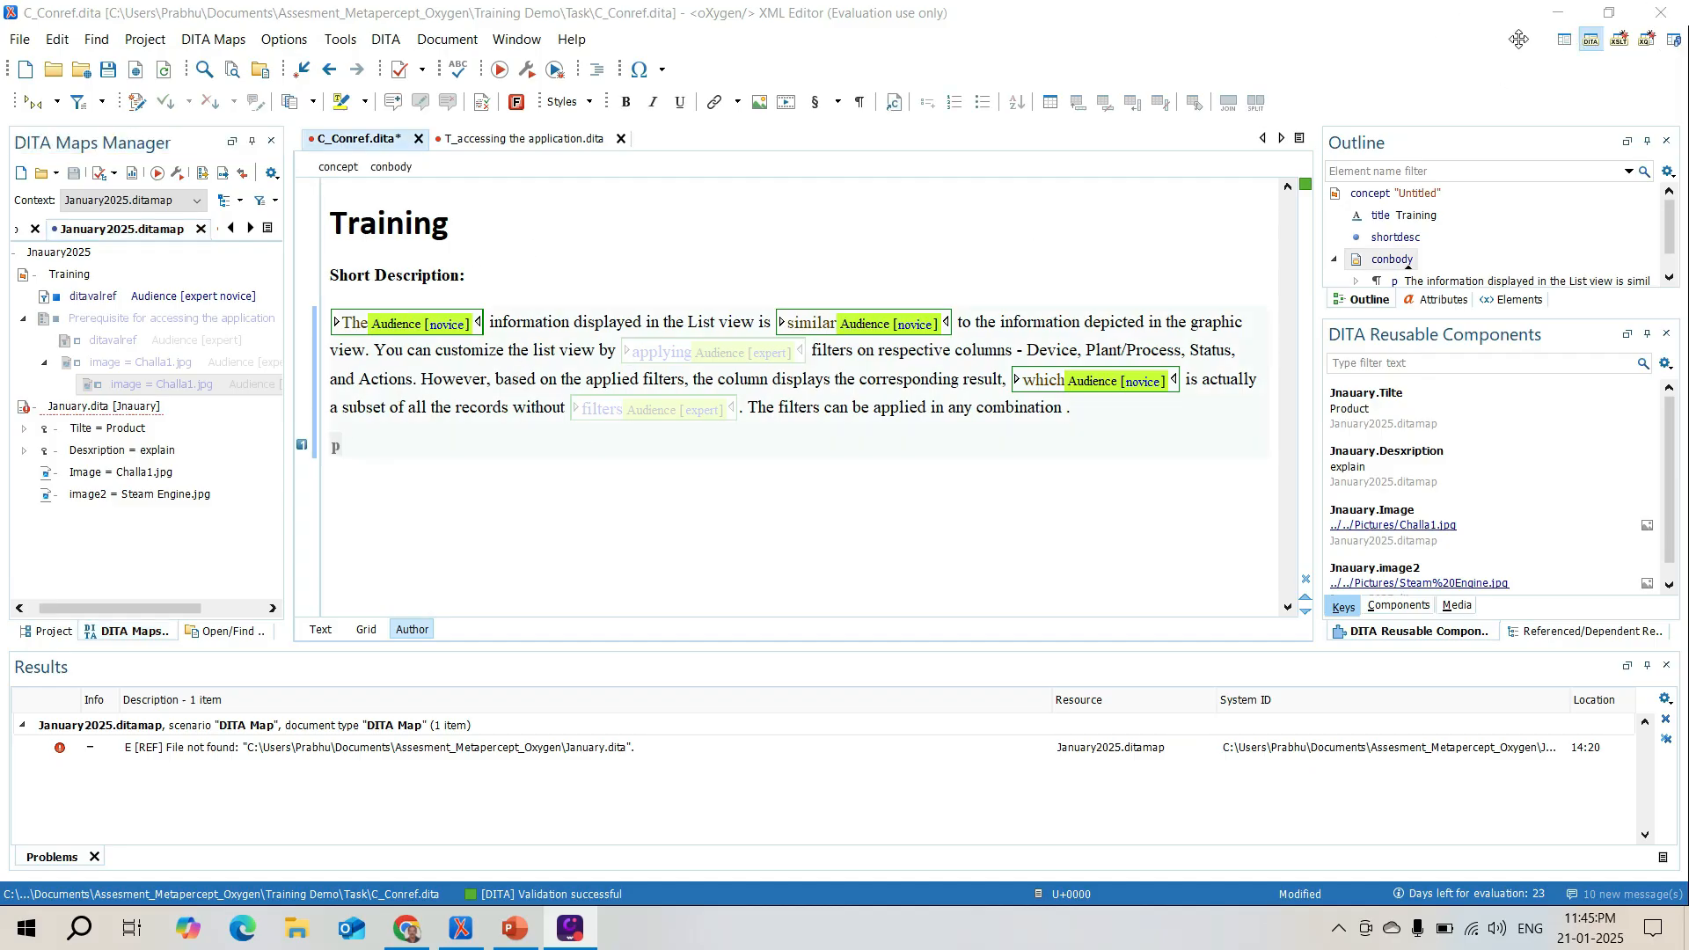
# Try to reuse content by location, choosing Domain Forest.jpg from the Pictures folder as the source
pyautogui.click(893, 102)
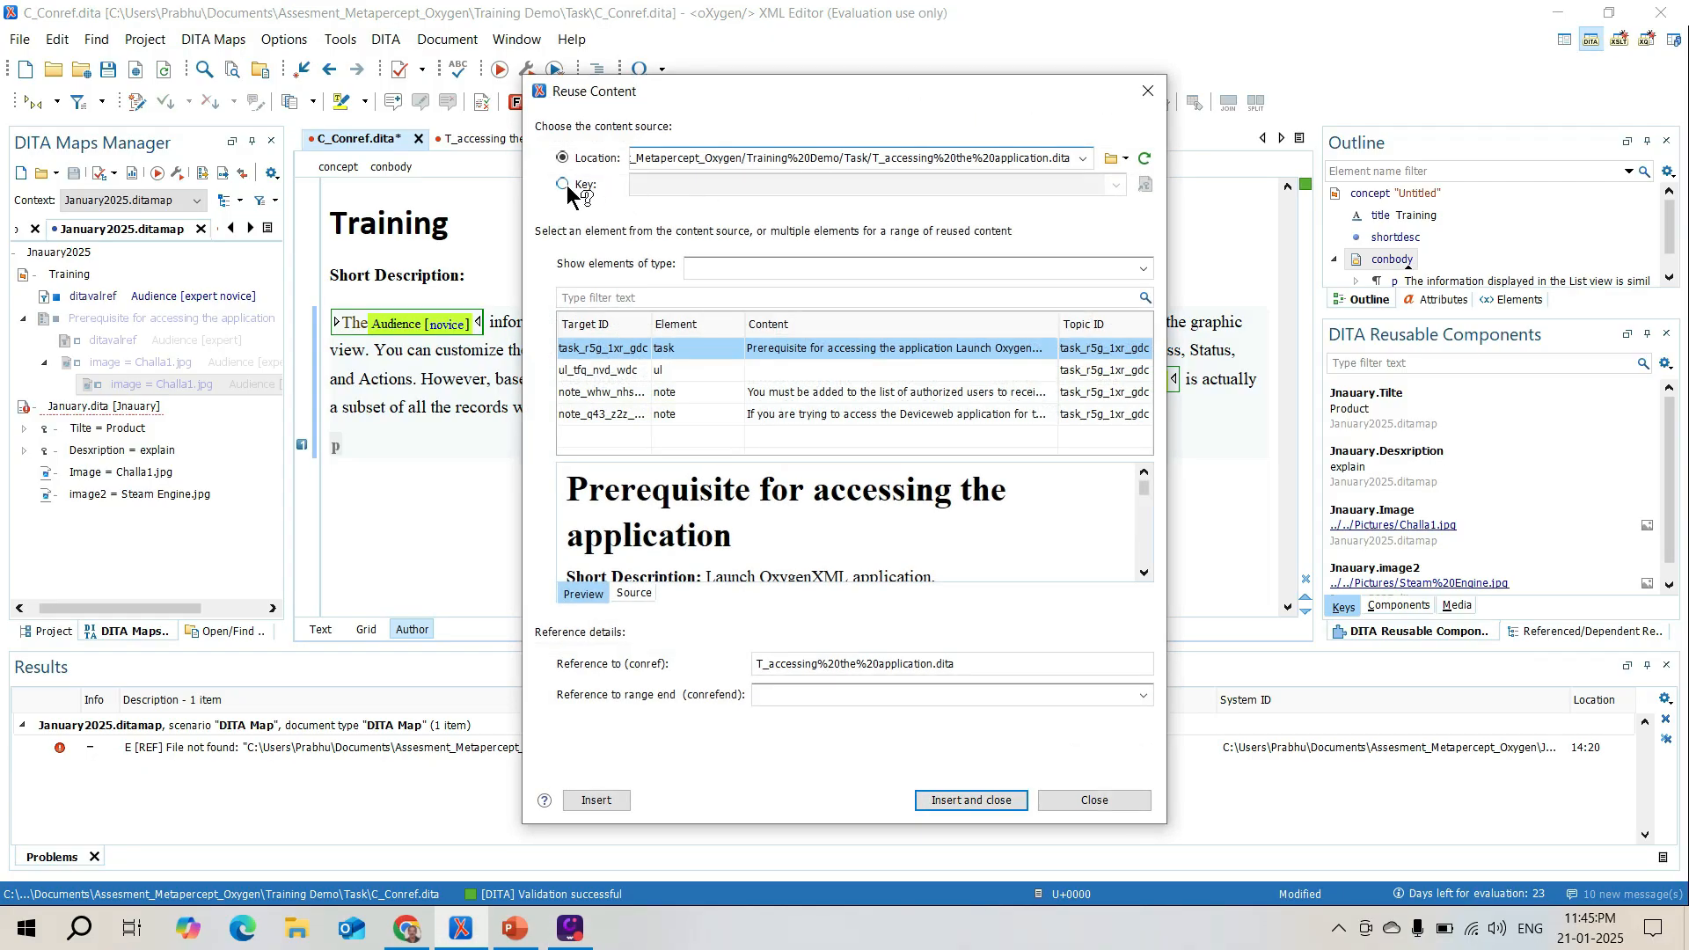
pyautogui.click(1125, 159)
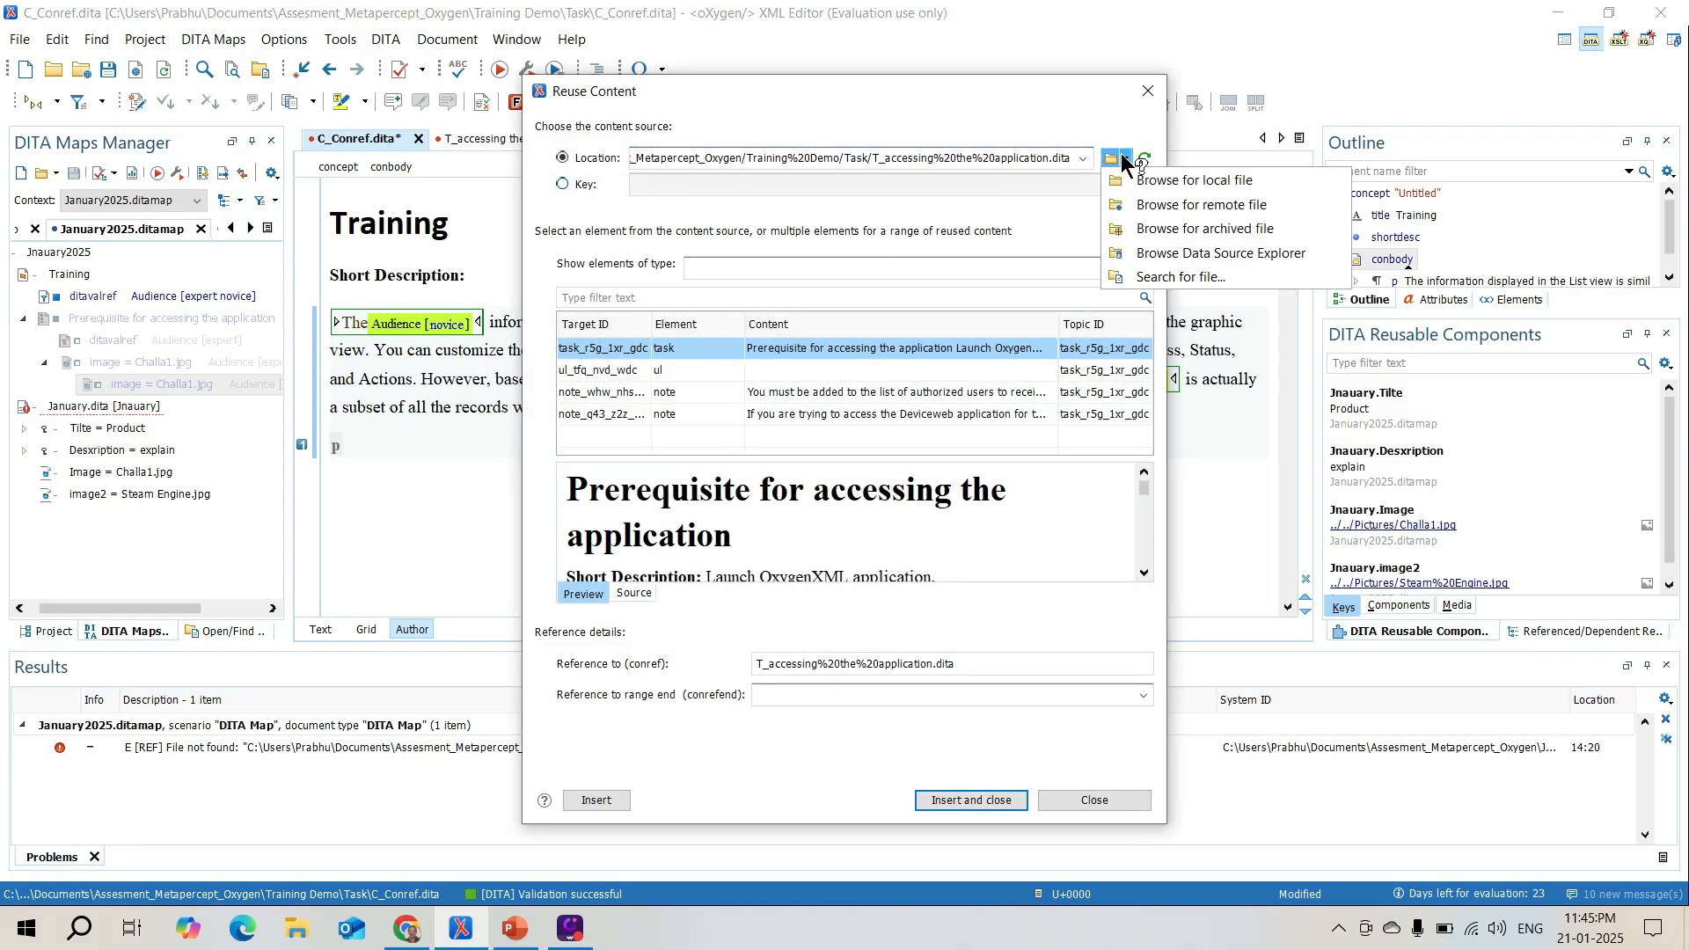
pyautogui.click(1159, 178)
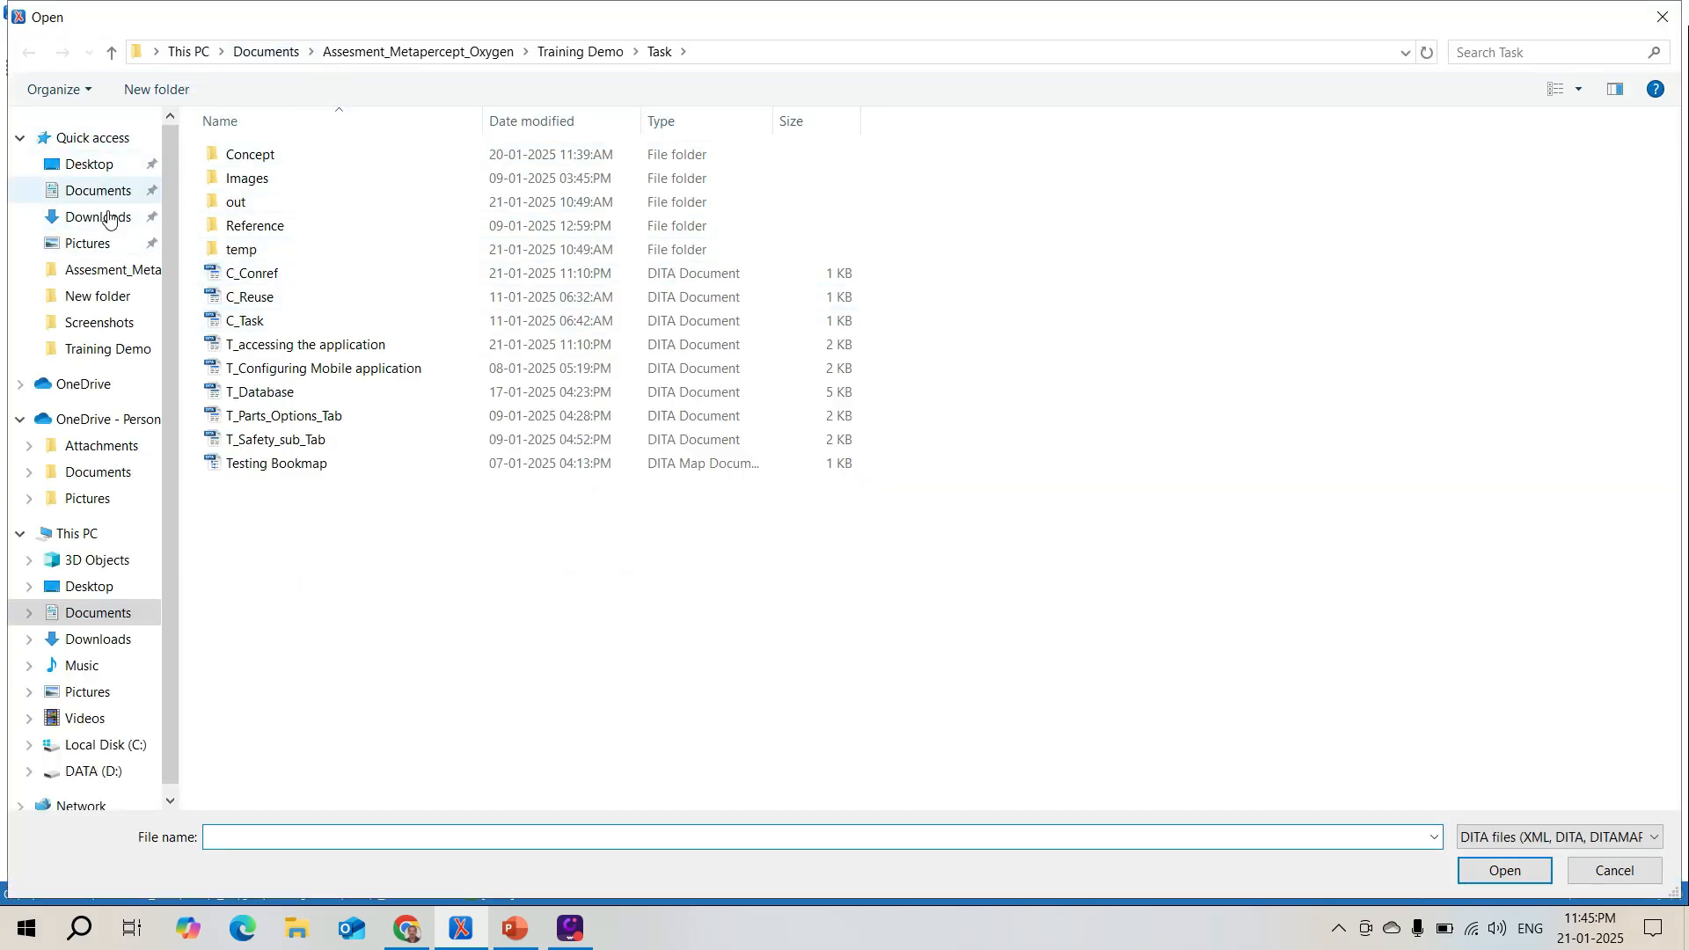
pyautogui.click(88, 501)
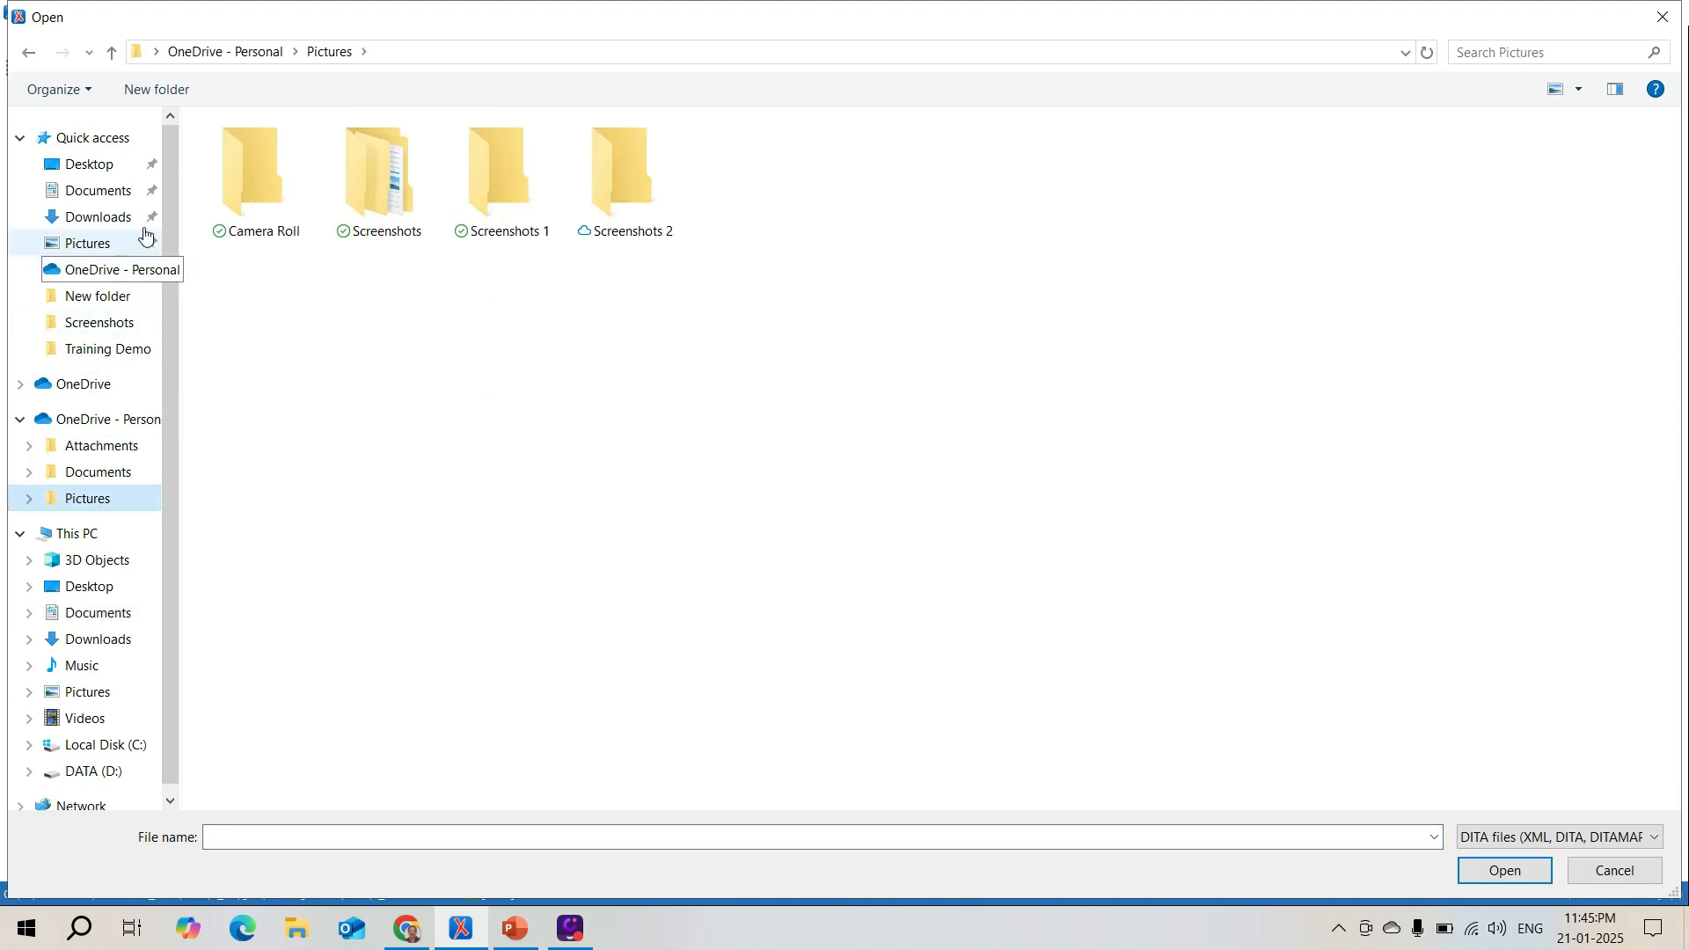
pyautogui.click(99, 240)
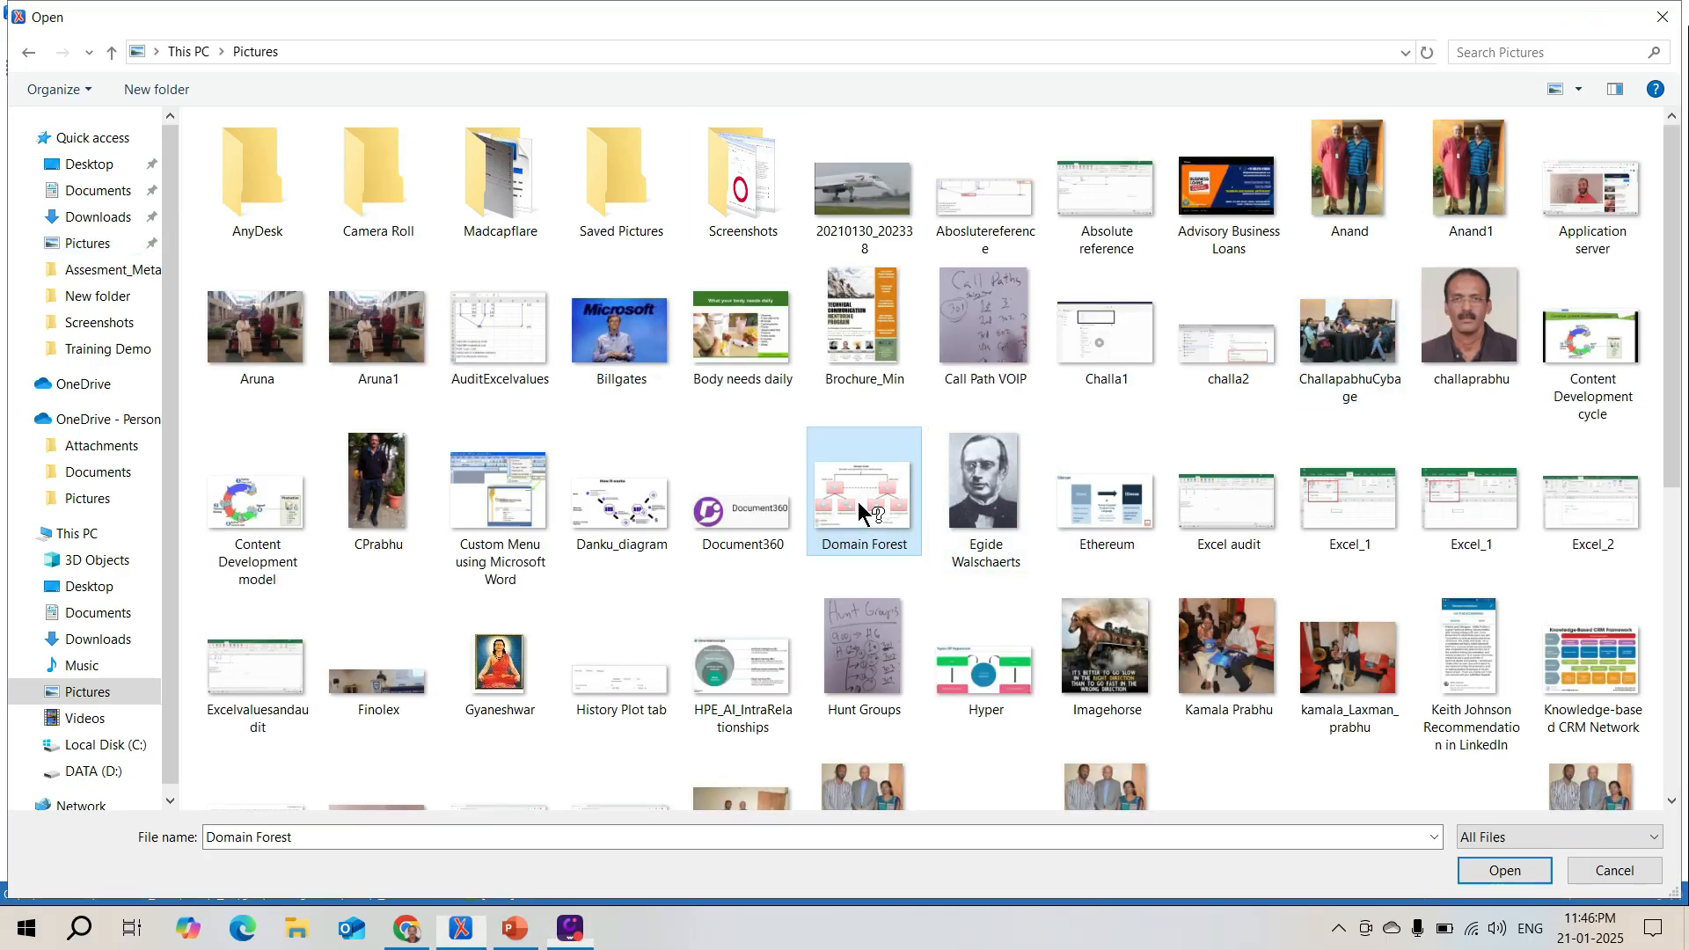
pyautogui.click(1530, 871)
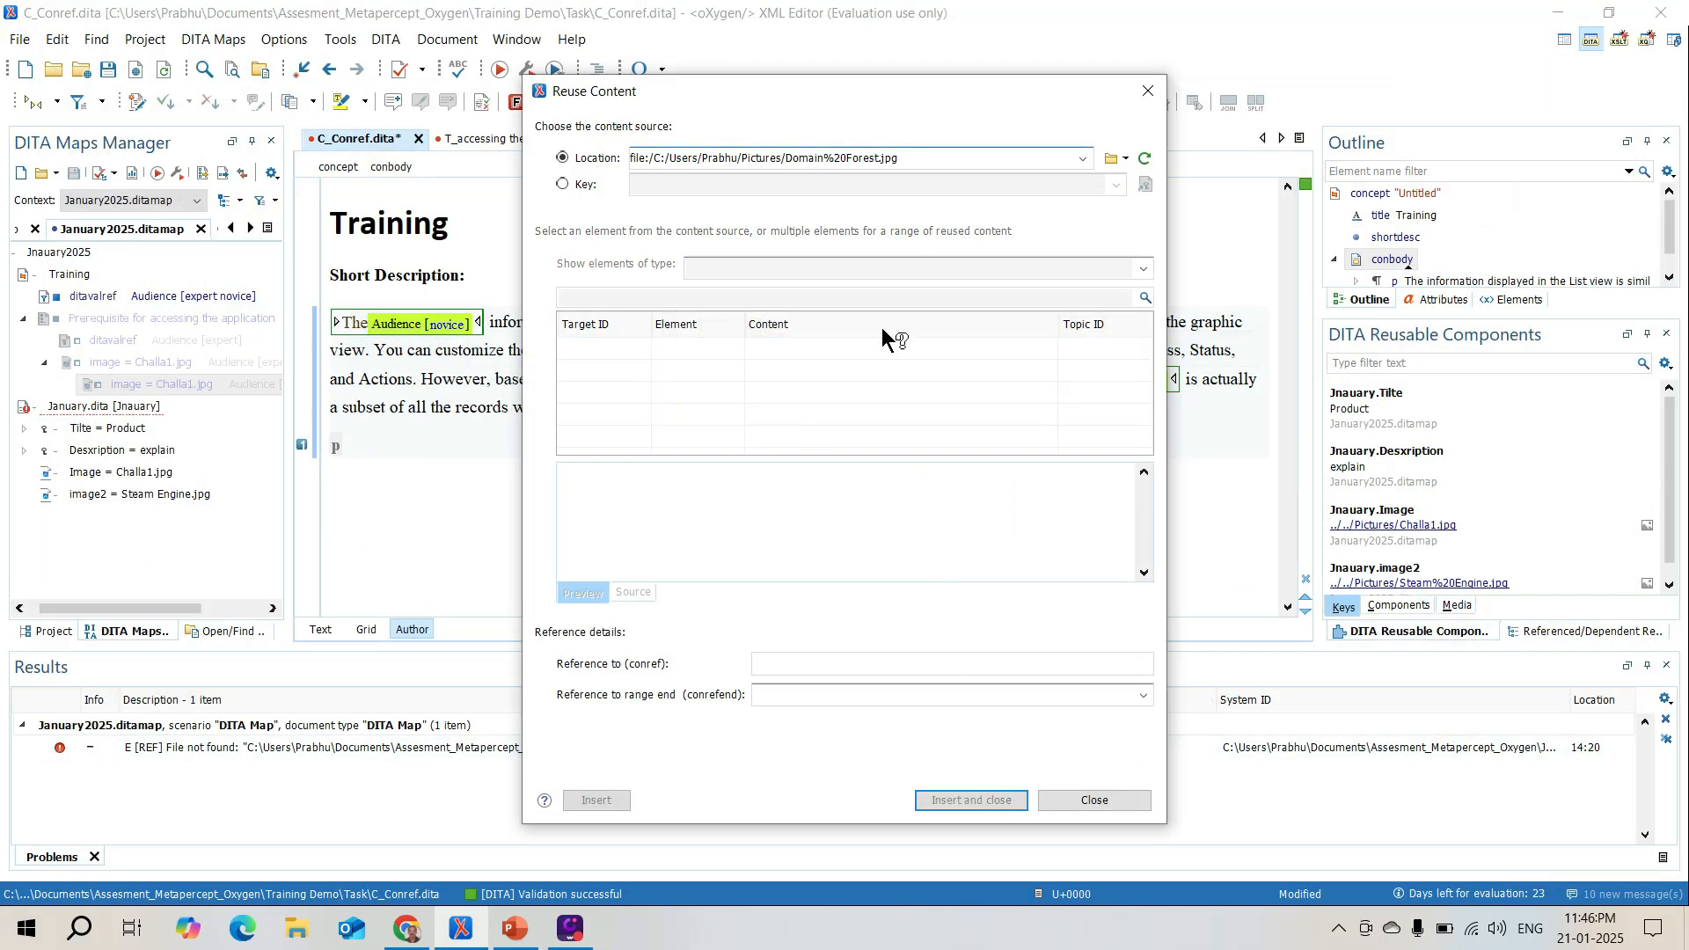
# Reuse content by key, inserting Jnauary.image2 below the empty paragraph with keyref as reference type and image as element name
pyautogui.click(570, 185)
pyautogui.click(1144, 184)
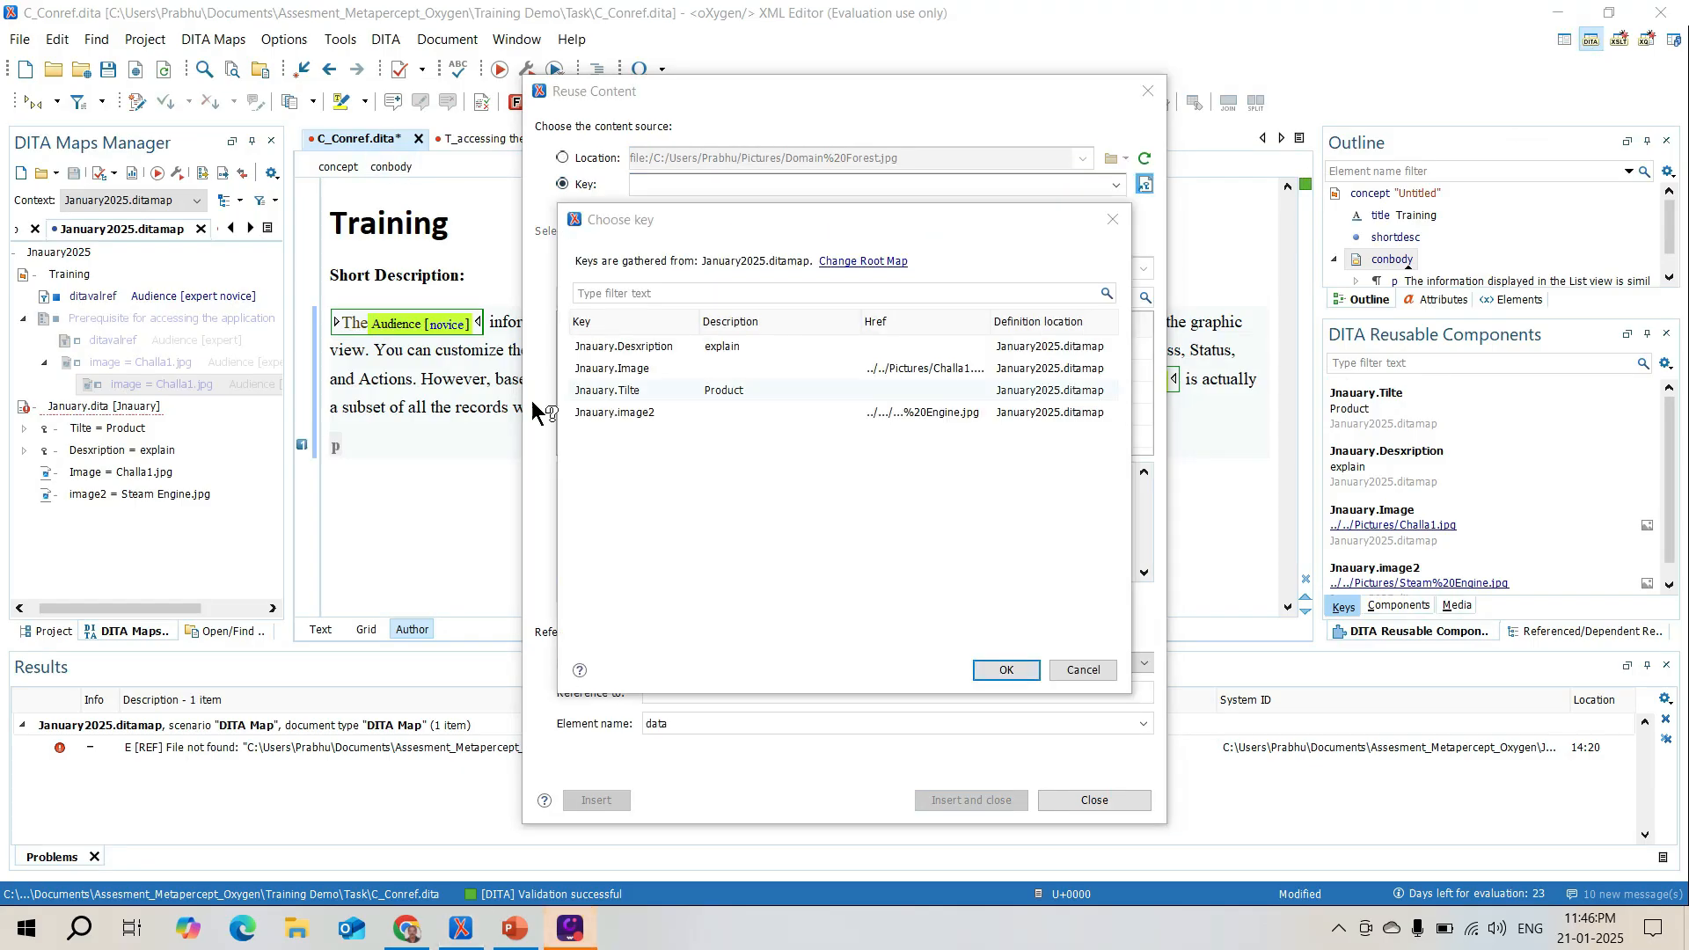
pyautogui.click(616, 412)
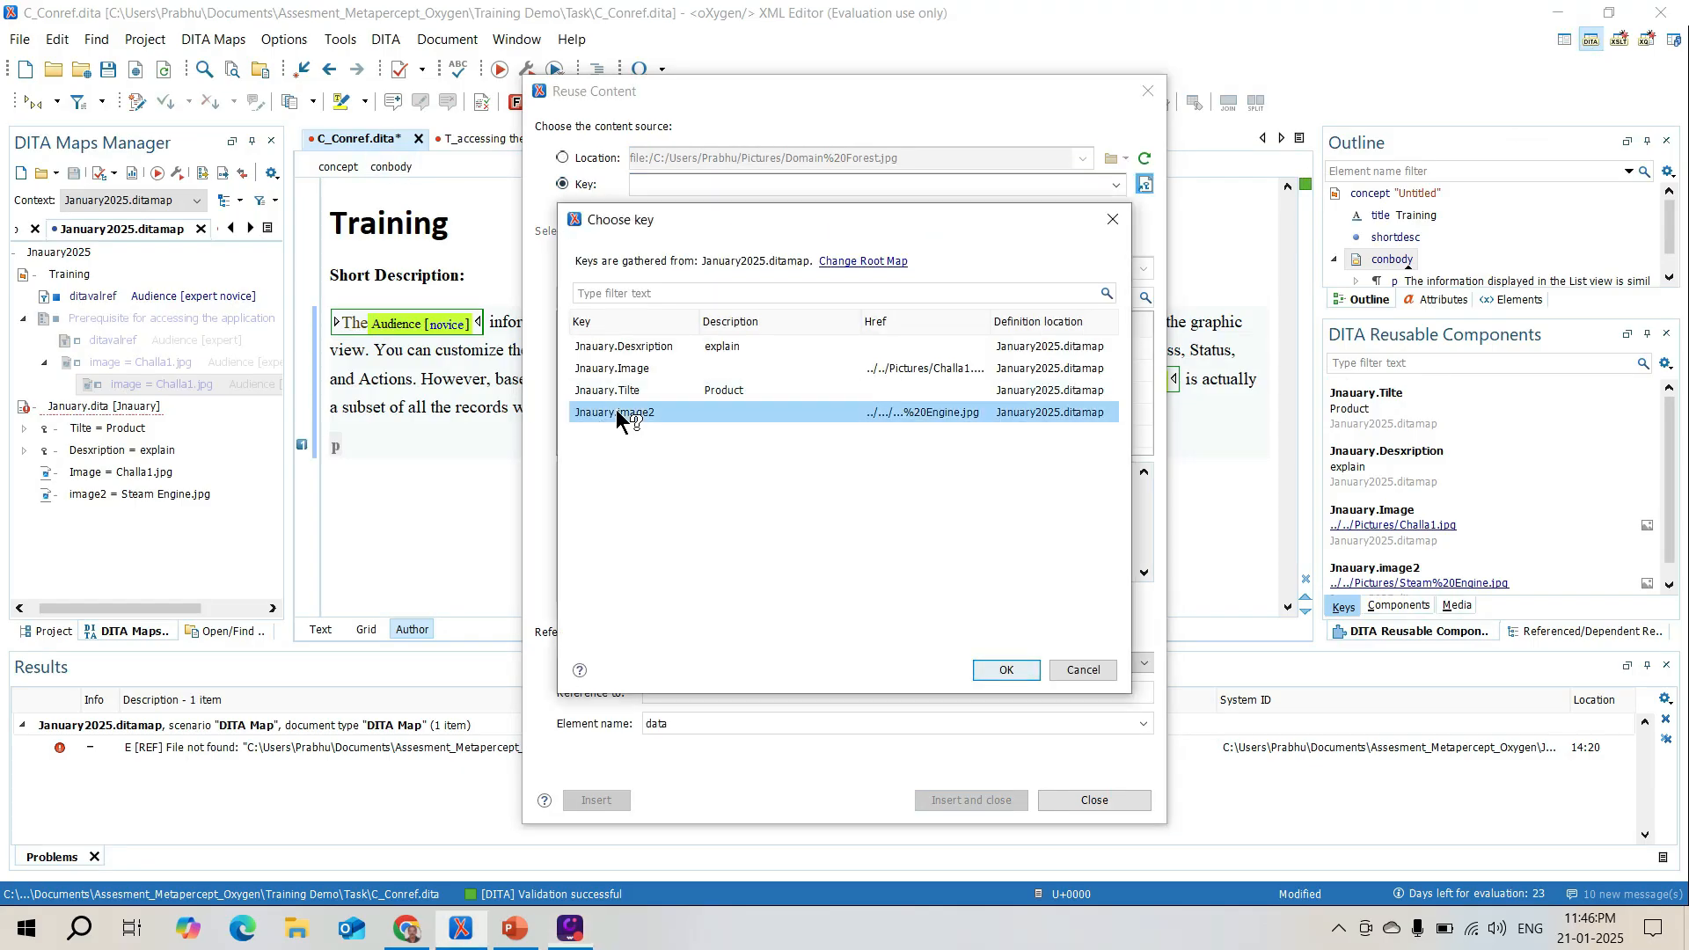
pyautogui.click(1007, 671)
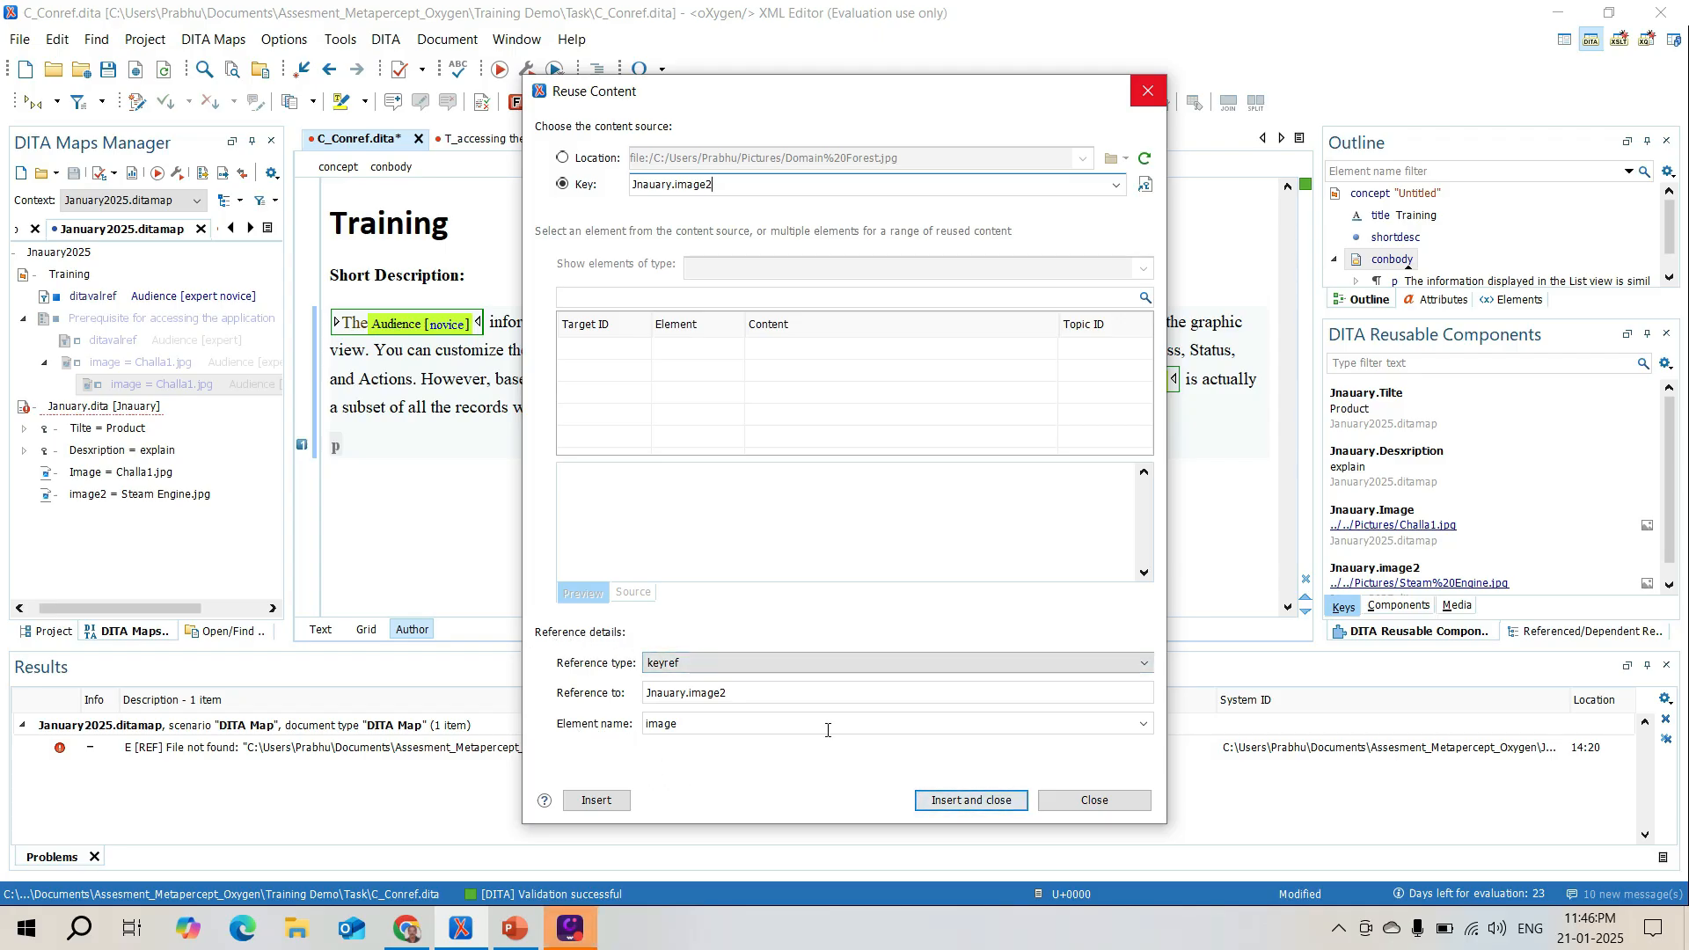
pyautogui.click(1143, 723)
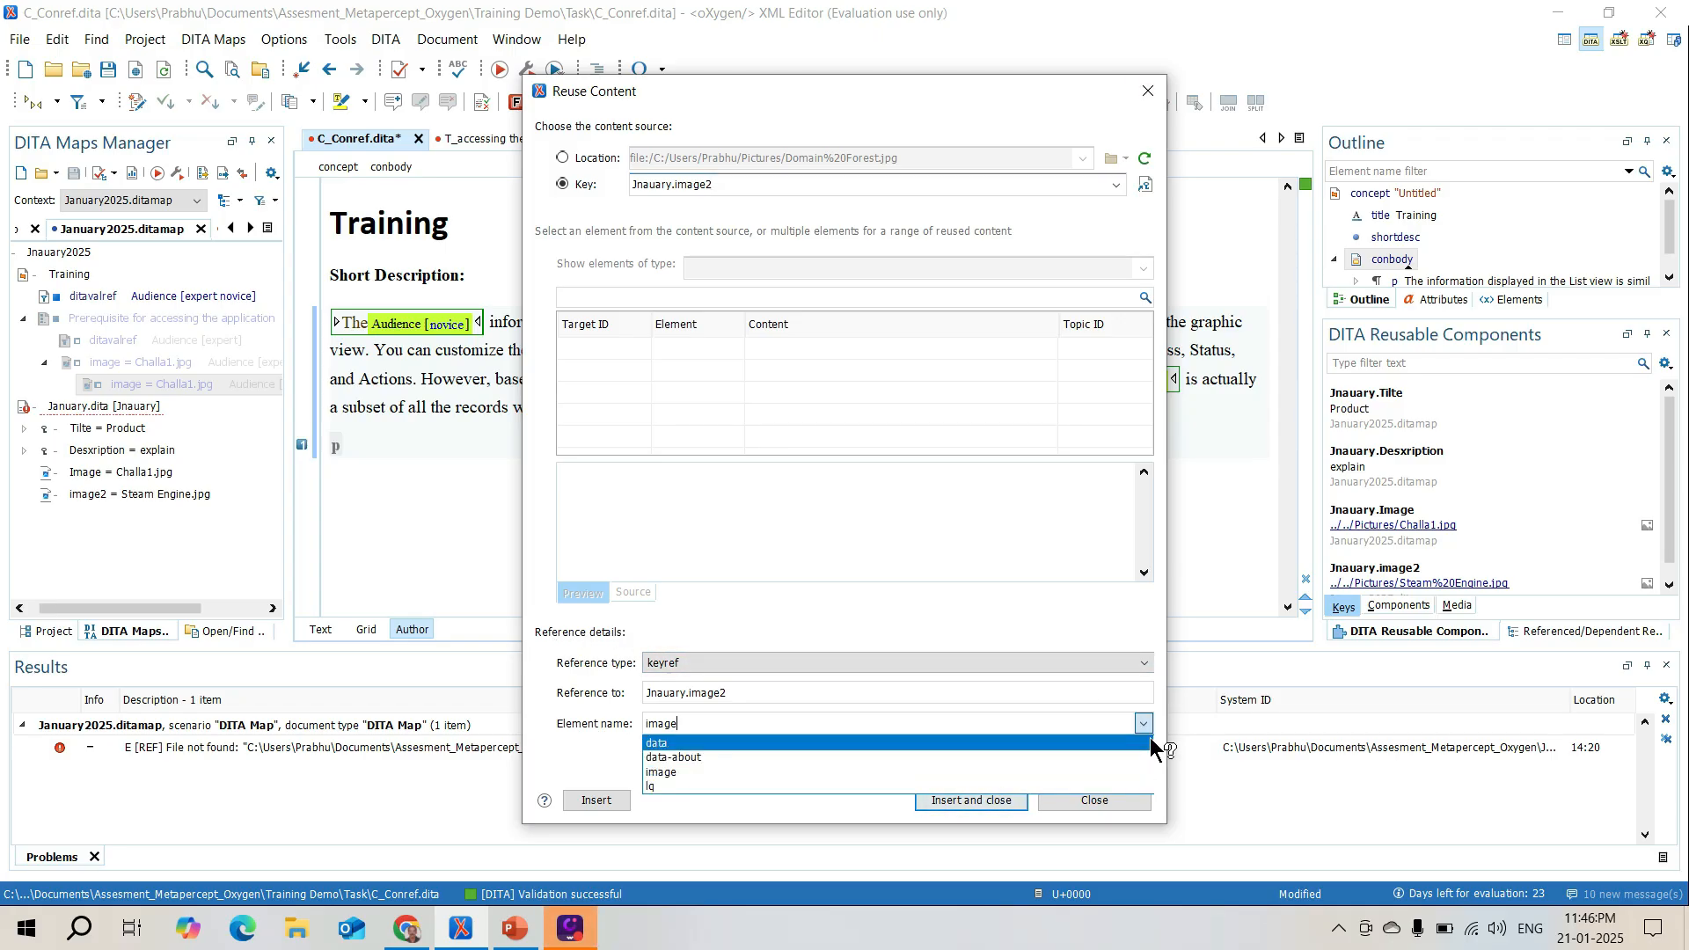
pyautogui.click(666, 771)
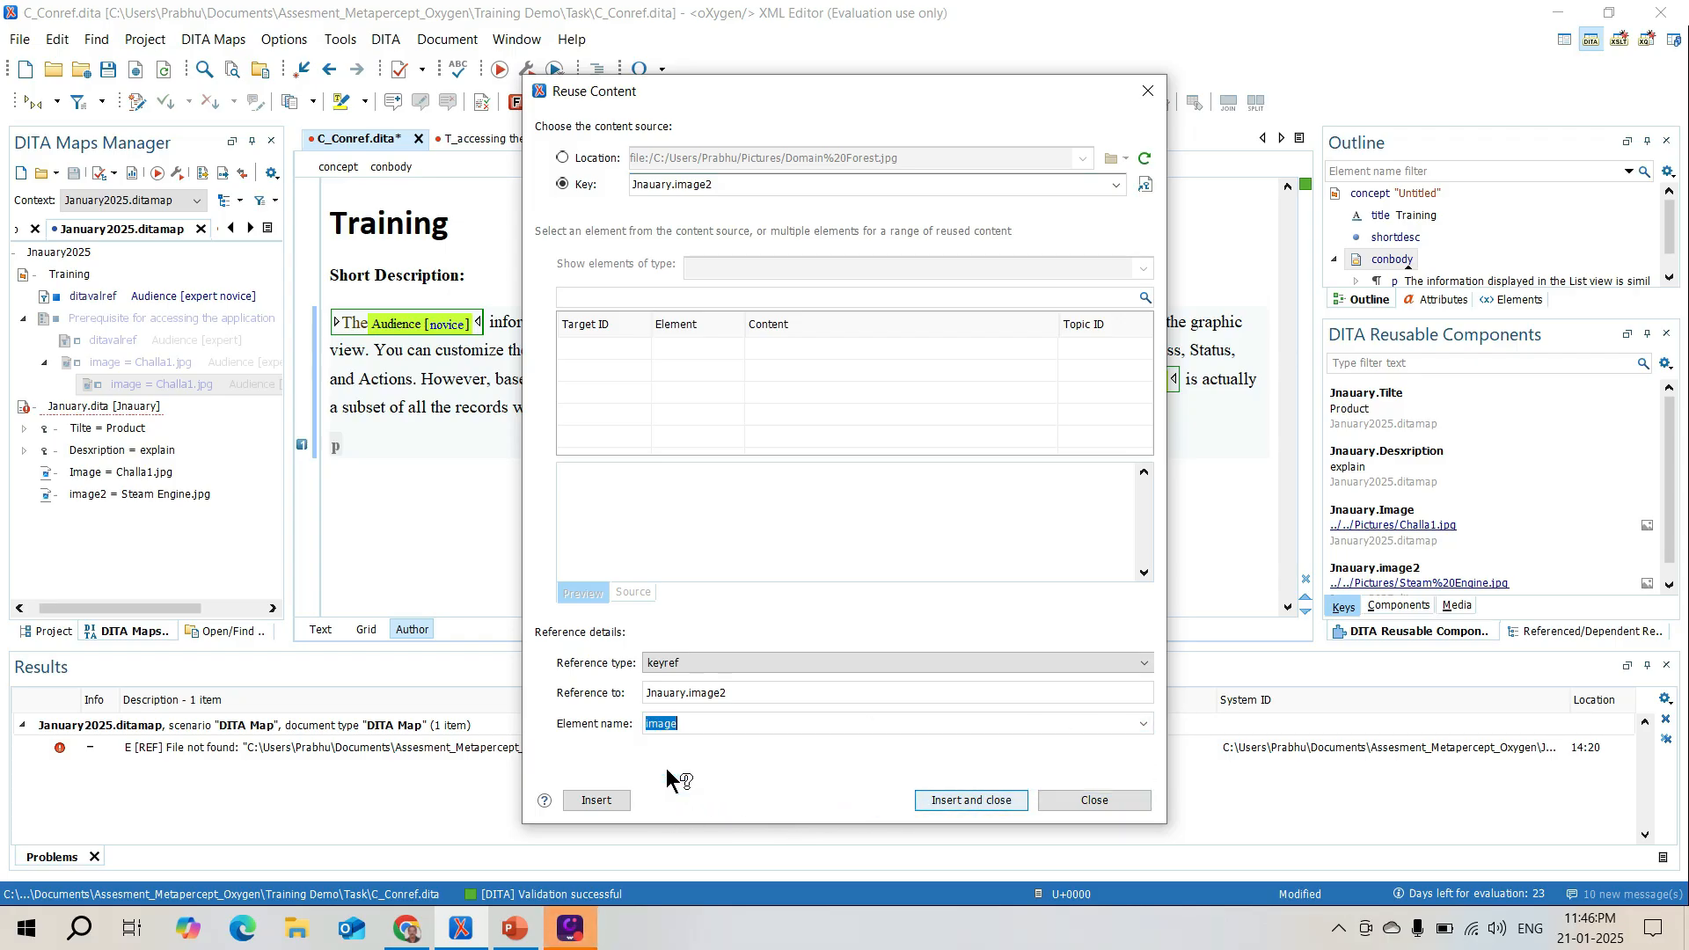
pyautogui.click(973, 799)
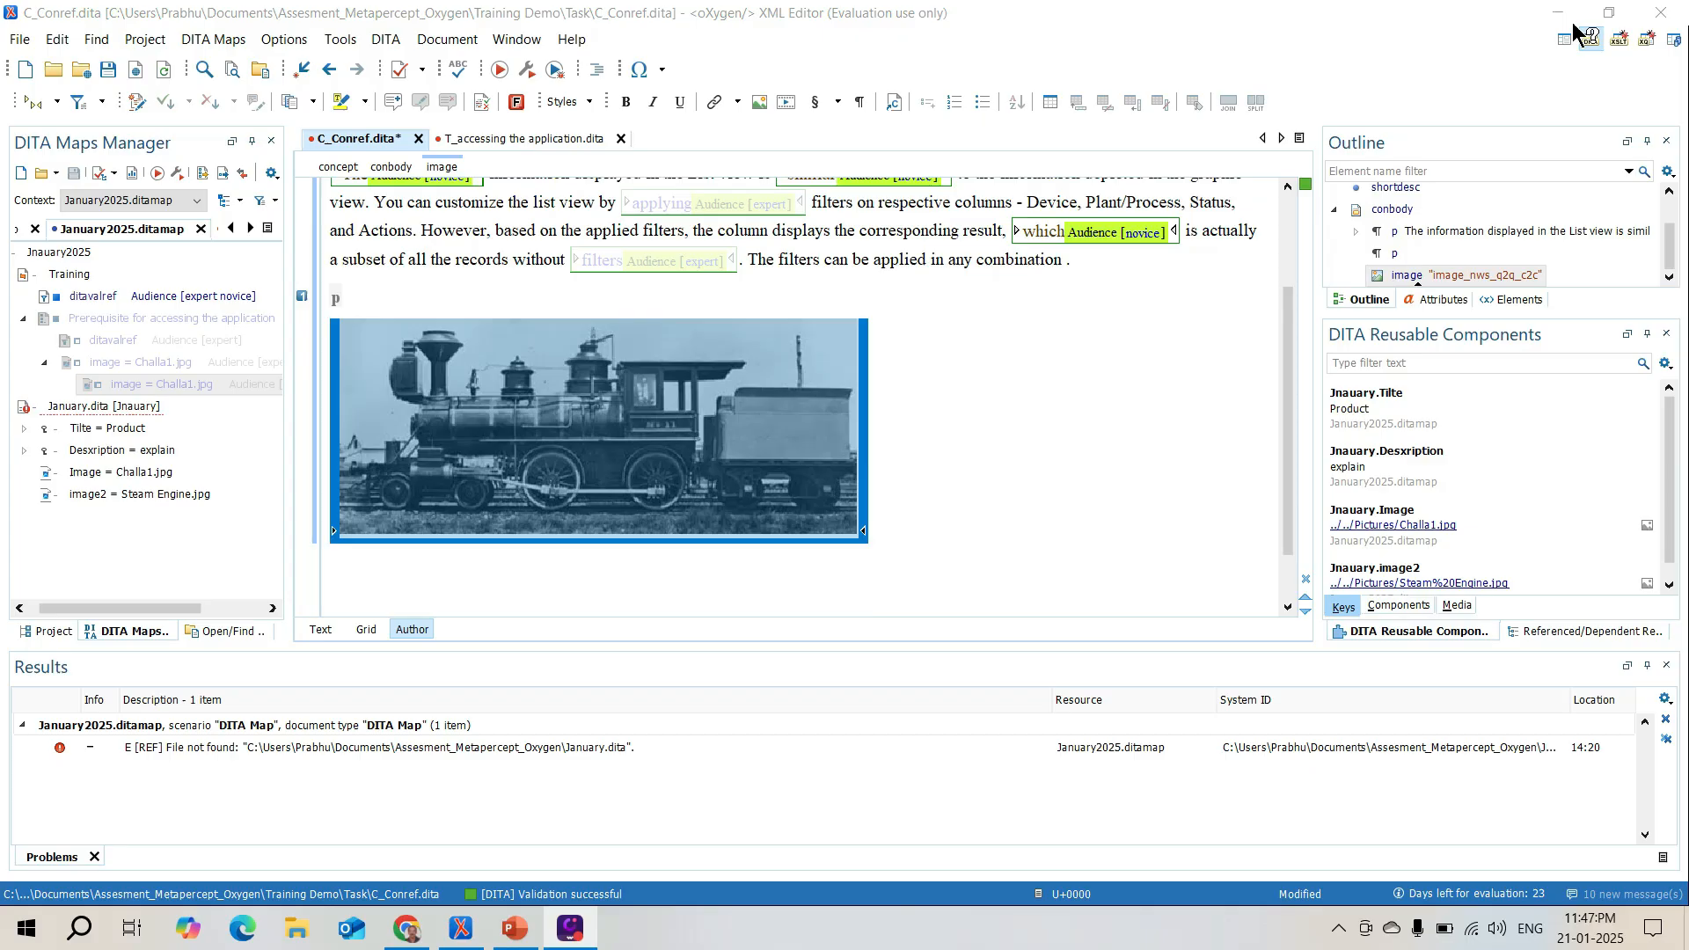
# Switch the inserted image's keyref to Jnauary.Image and back to Jnauary.image2
pyautogui.click(800, 378)
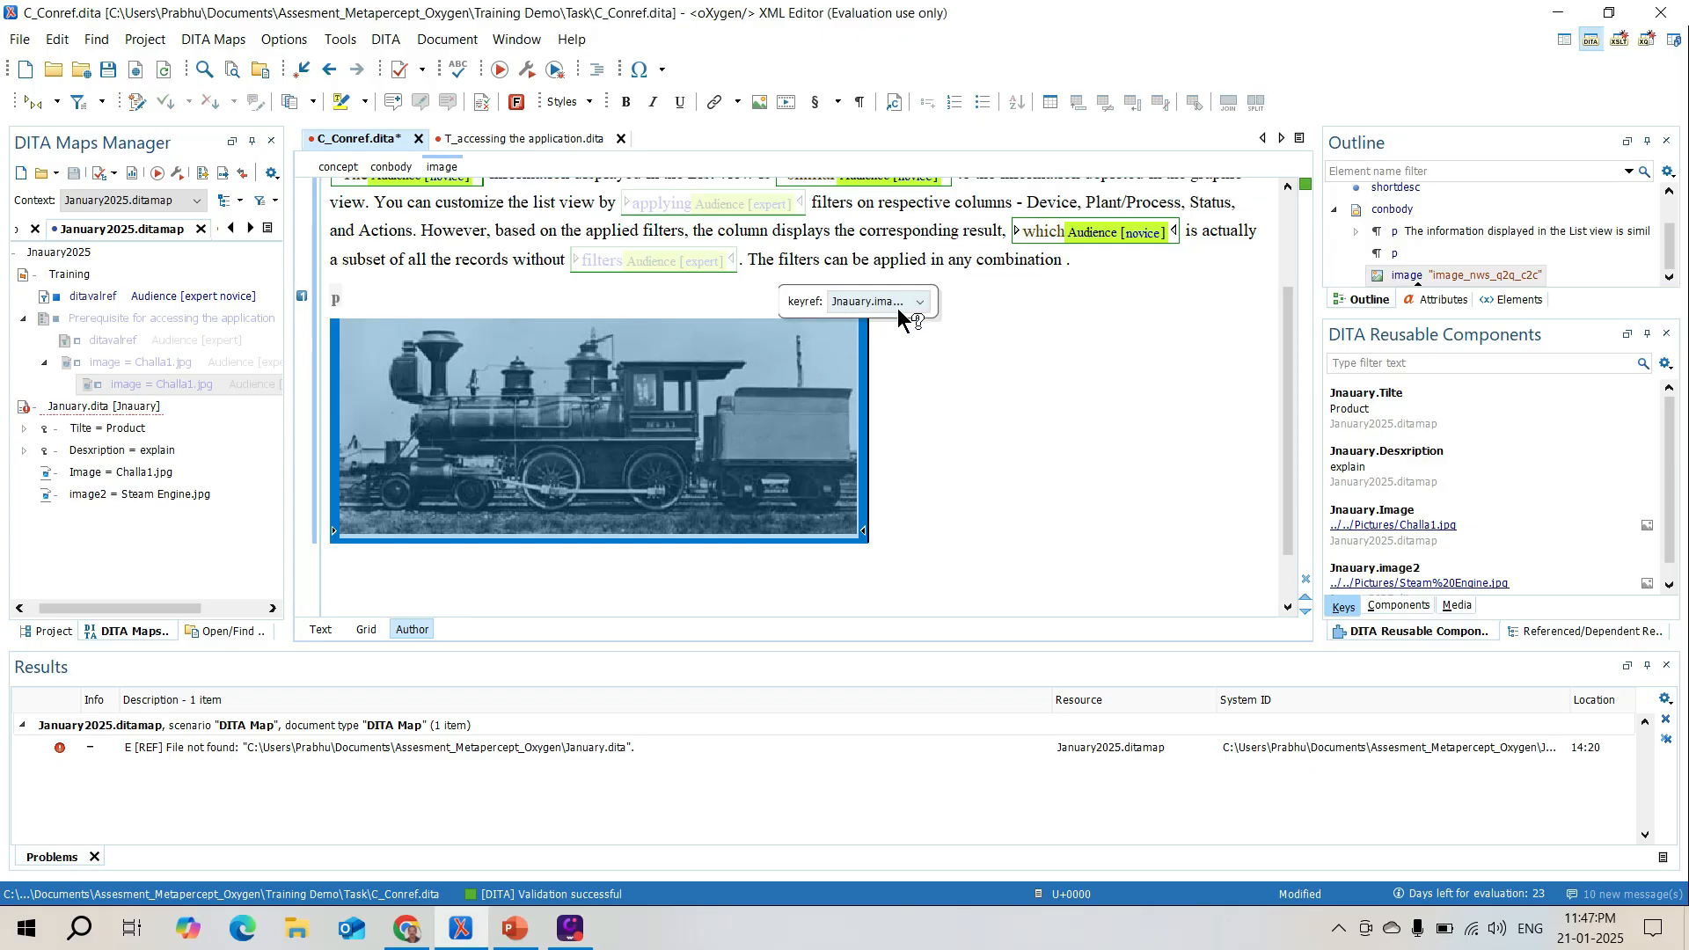
pyautogui.click(919, 303)
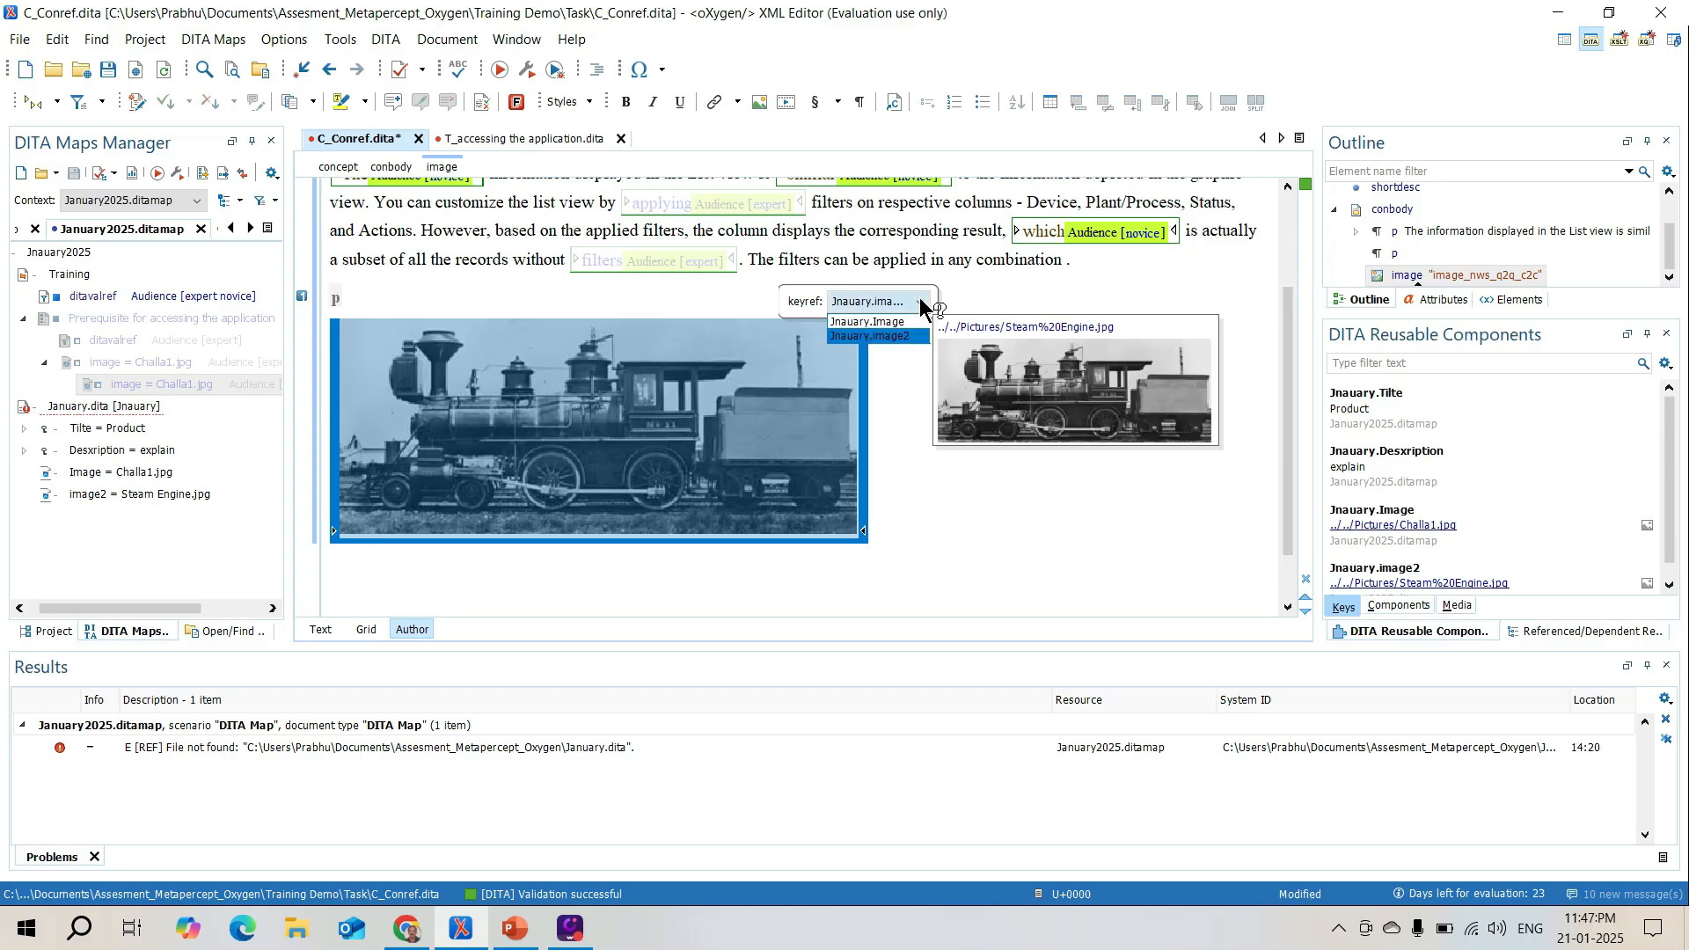
pyautogui.click(881, 322)
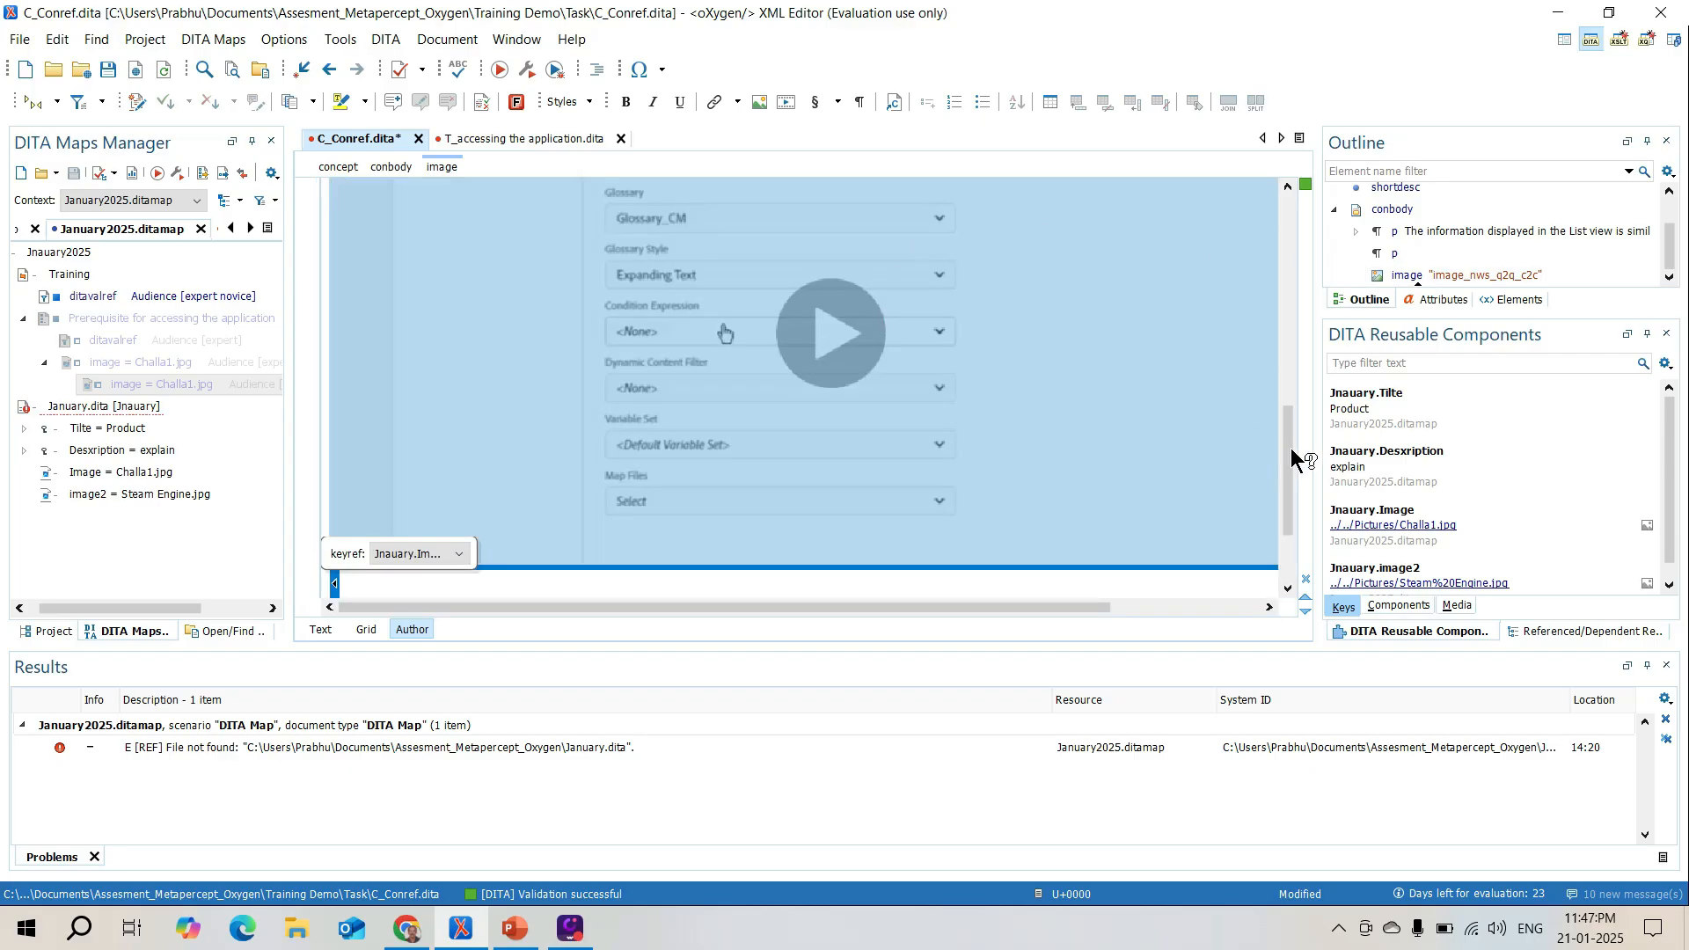
pyautogui.scroll(-3, 1295, 459)
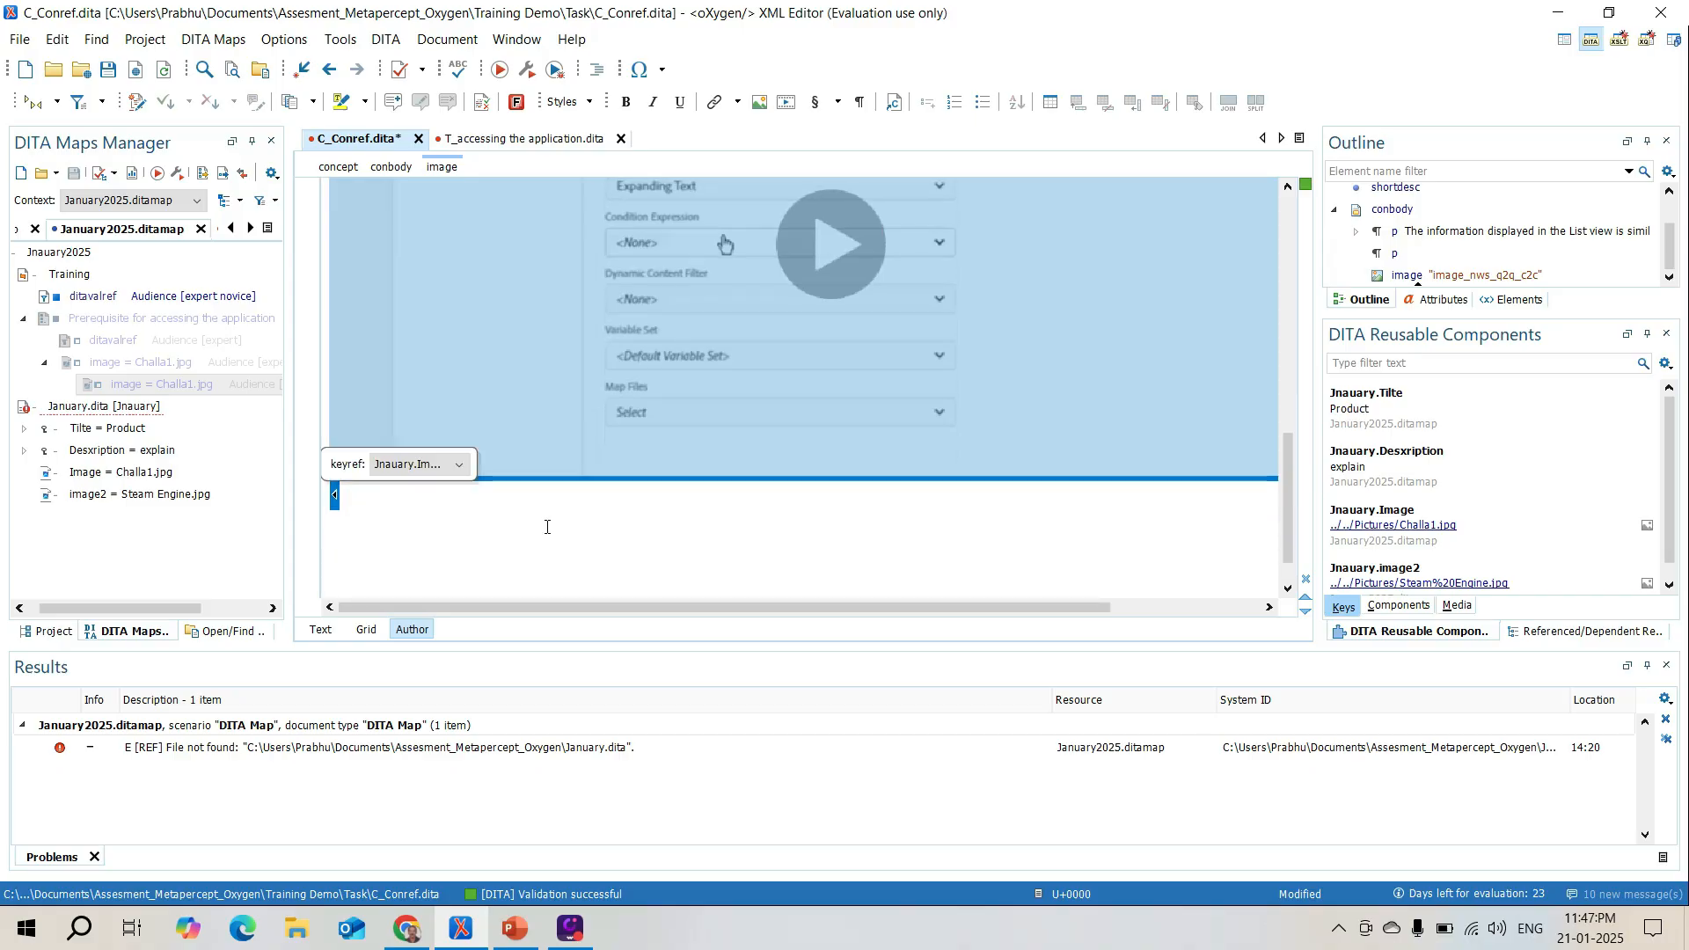
pyautogui.click(458, 465)
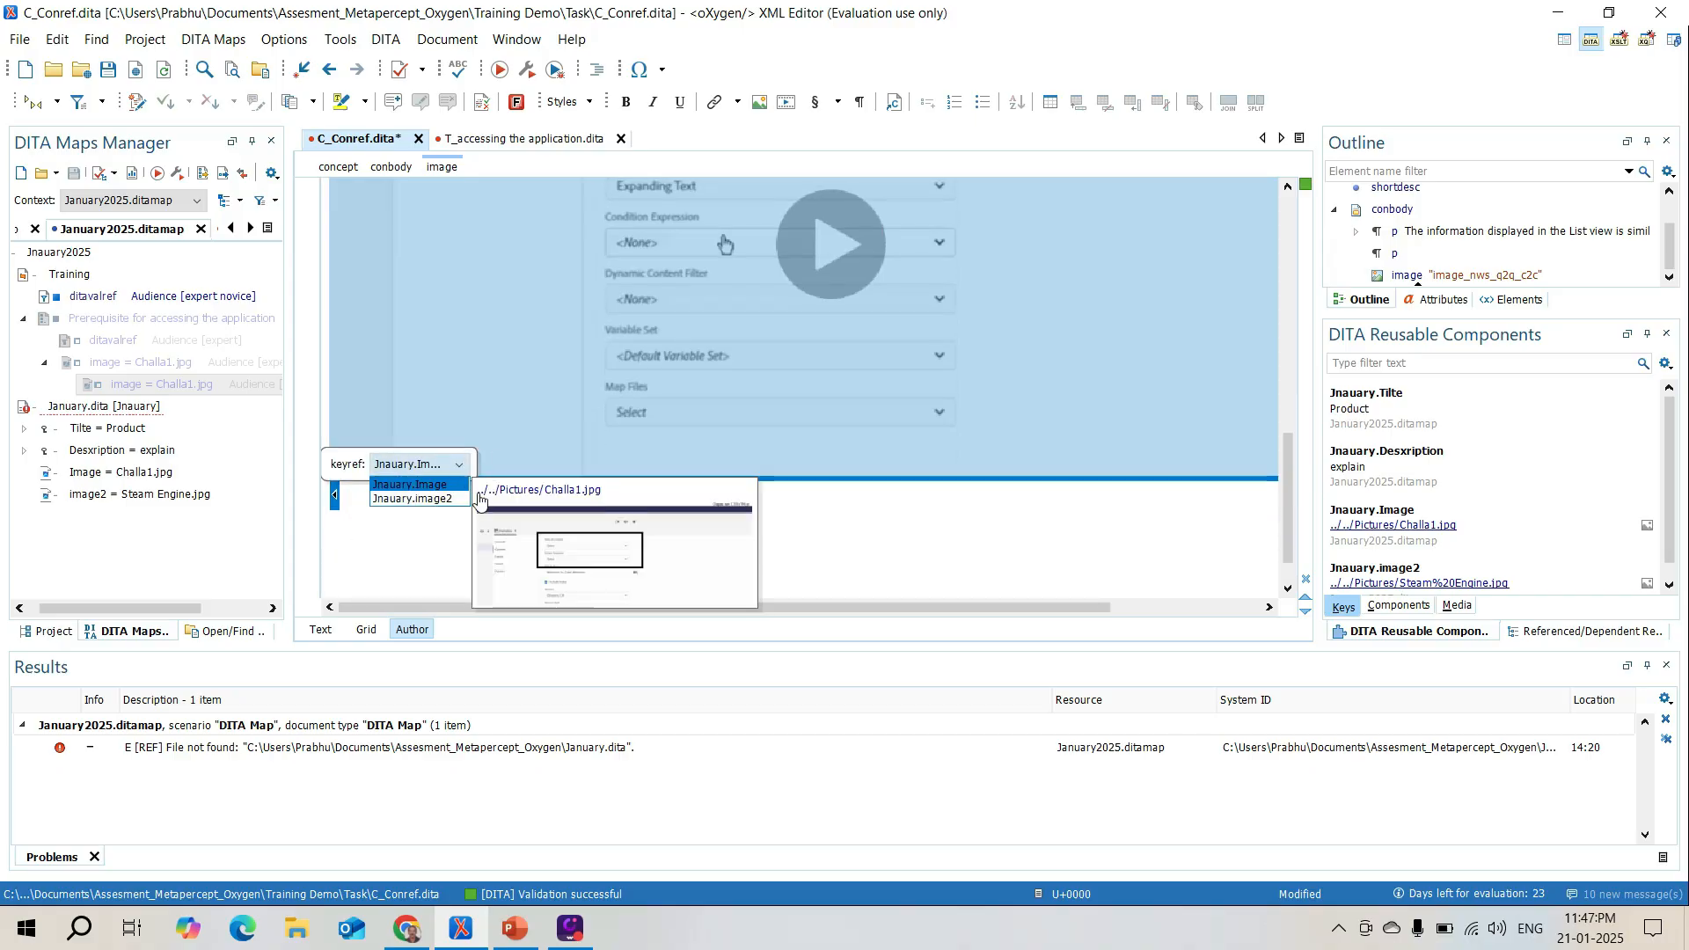
pyautogui.click(417, 499)
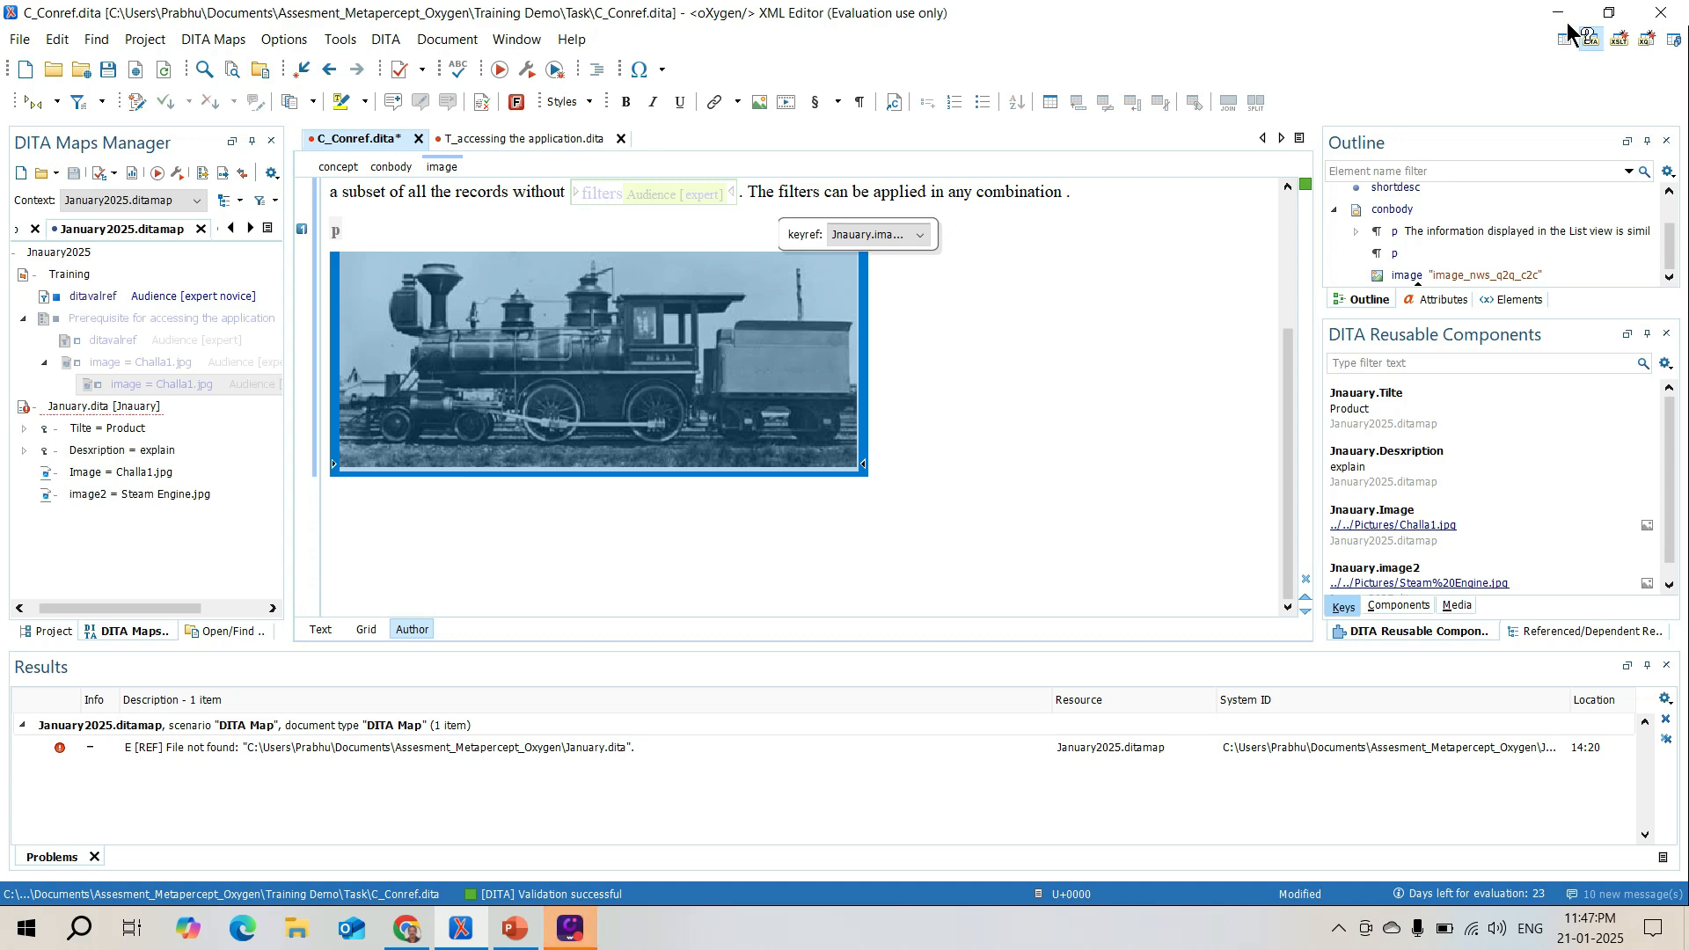
# View the "Reusing Content with Oxygen XML" slide in PowerPoint, return to Oxygen and check the map's profiling filter options
pyautogui.click(1561, 19)
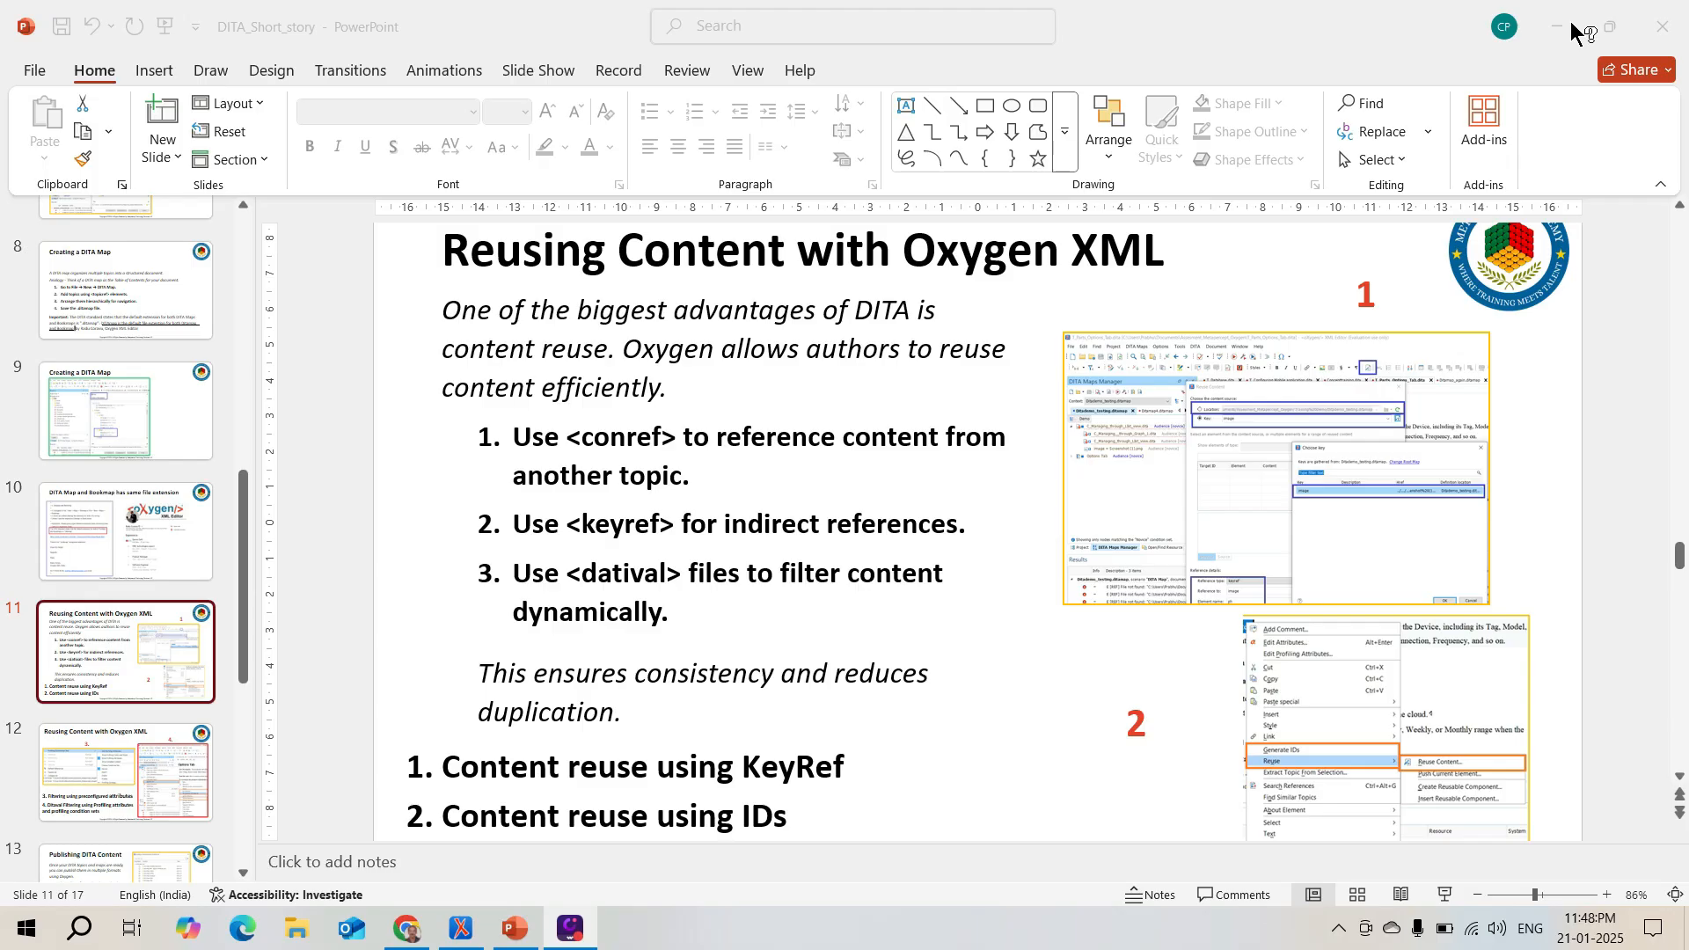
pyautogui.click(1570, 22)
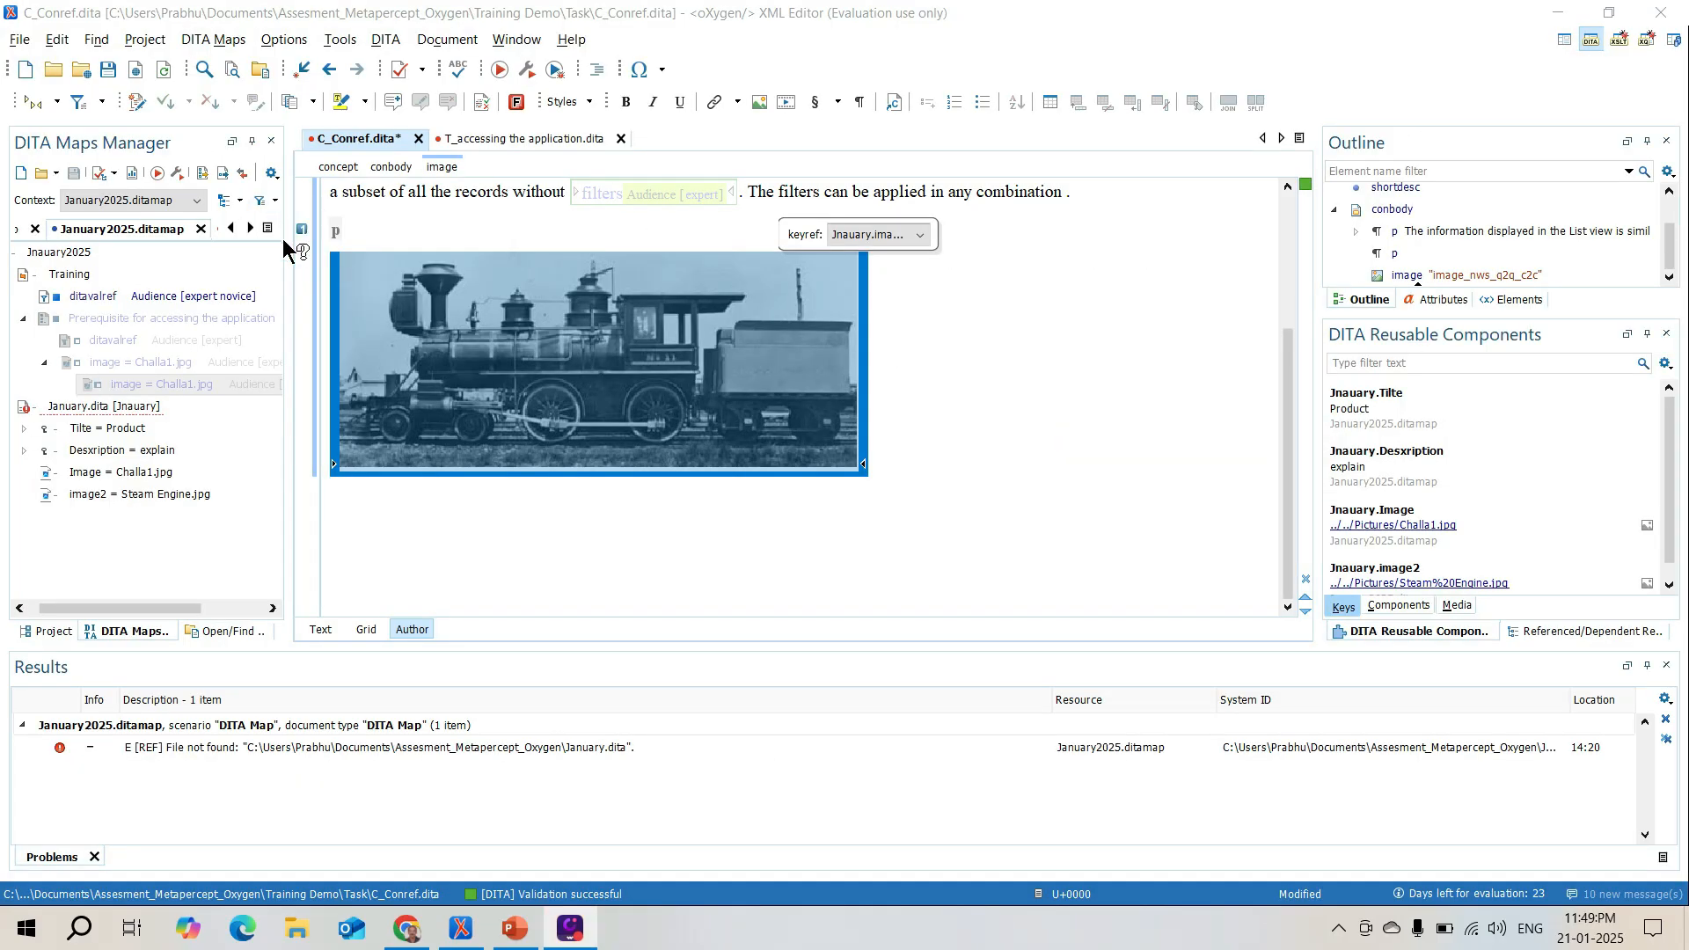
pyautogui.click(275, 202)
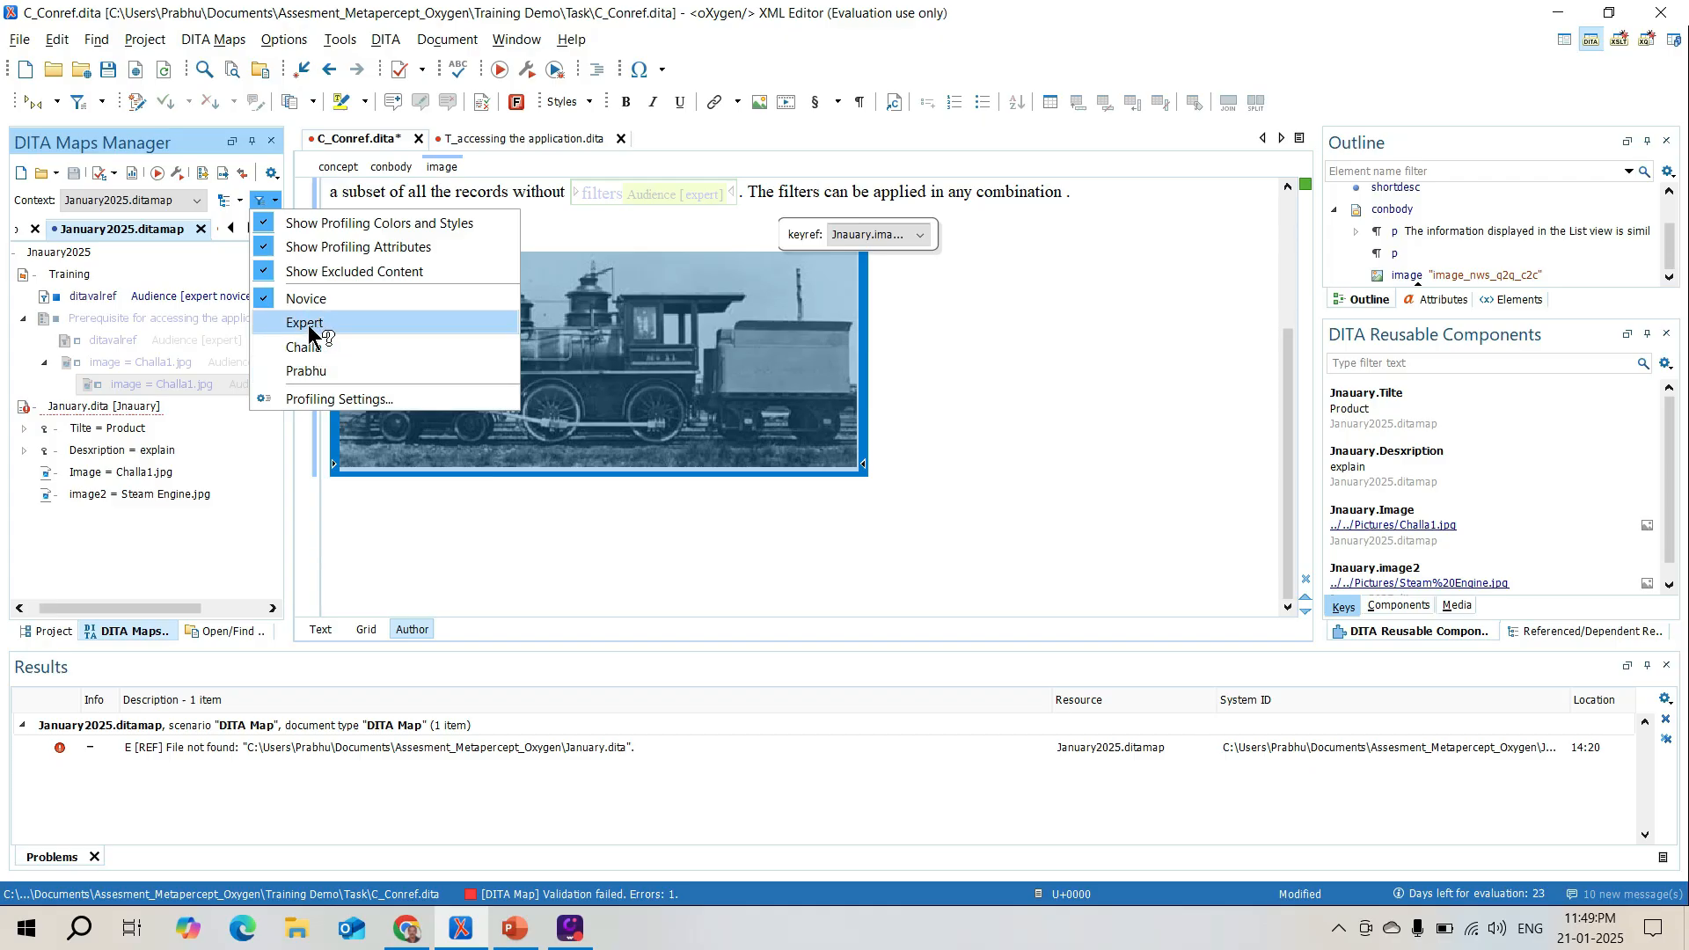
pyautogui.click(1576, 28)
# Examine the attributes and profiling conditions of the "Prerequisite for accessing the application" topic reference, leaving them as they are
pyautogui.click(241, 321)
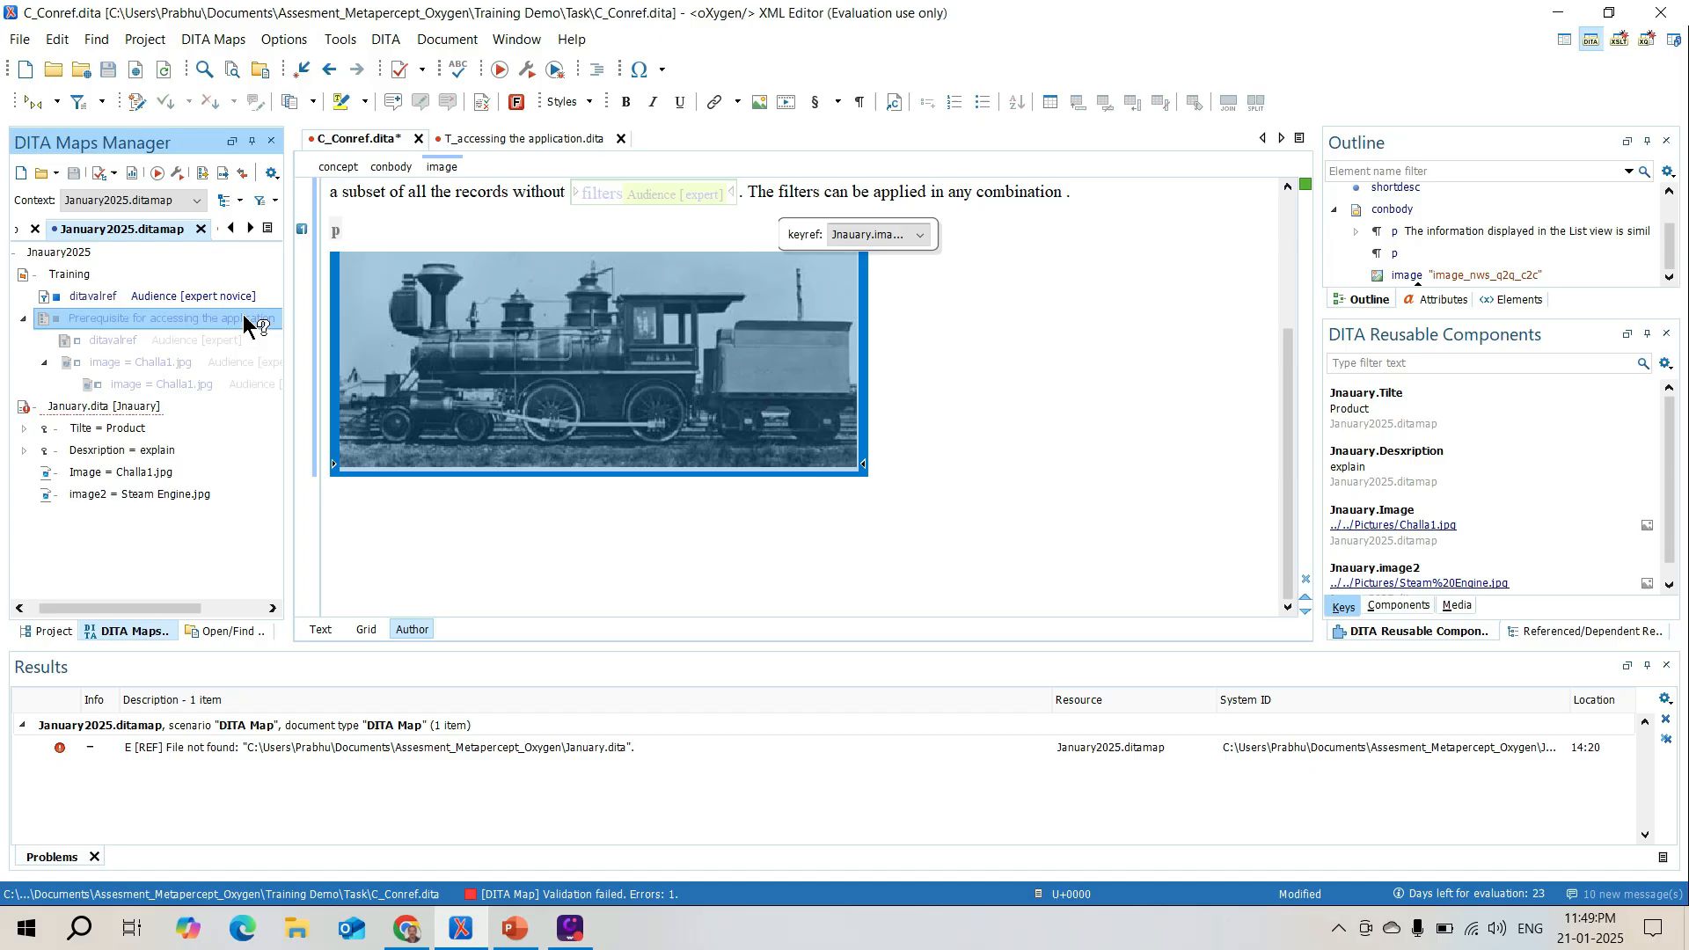
pyautogui.rightClick(245, 324)
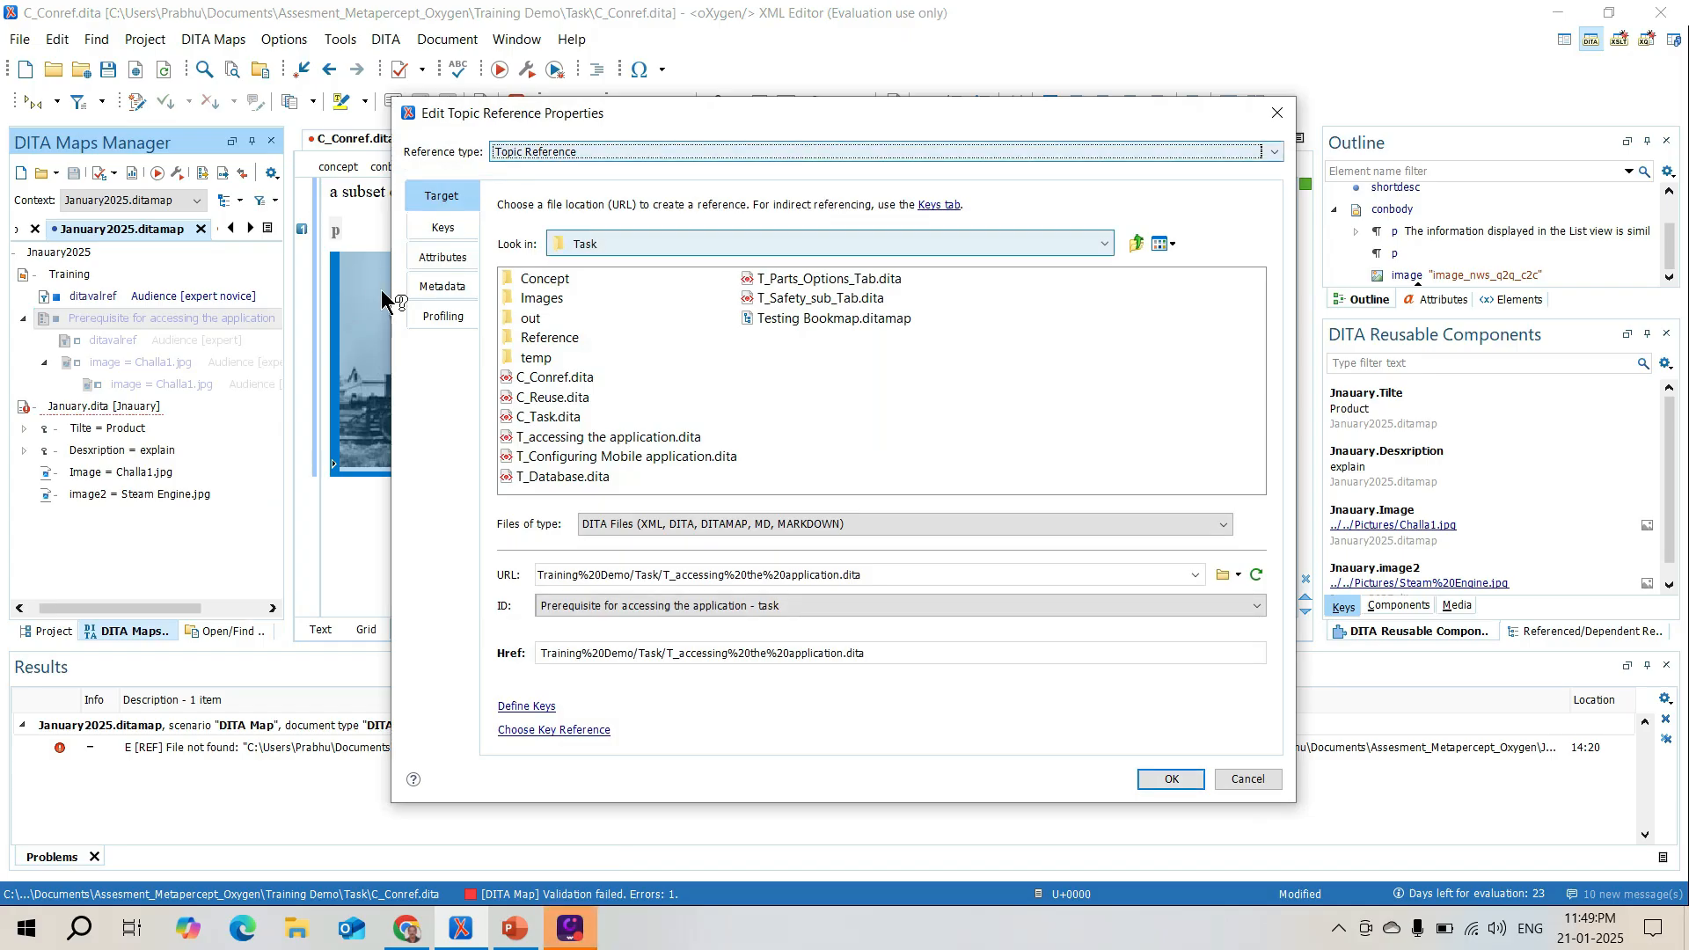
pyautogui.click(451, 258)
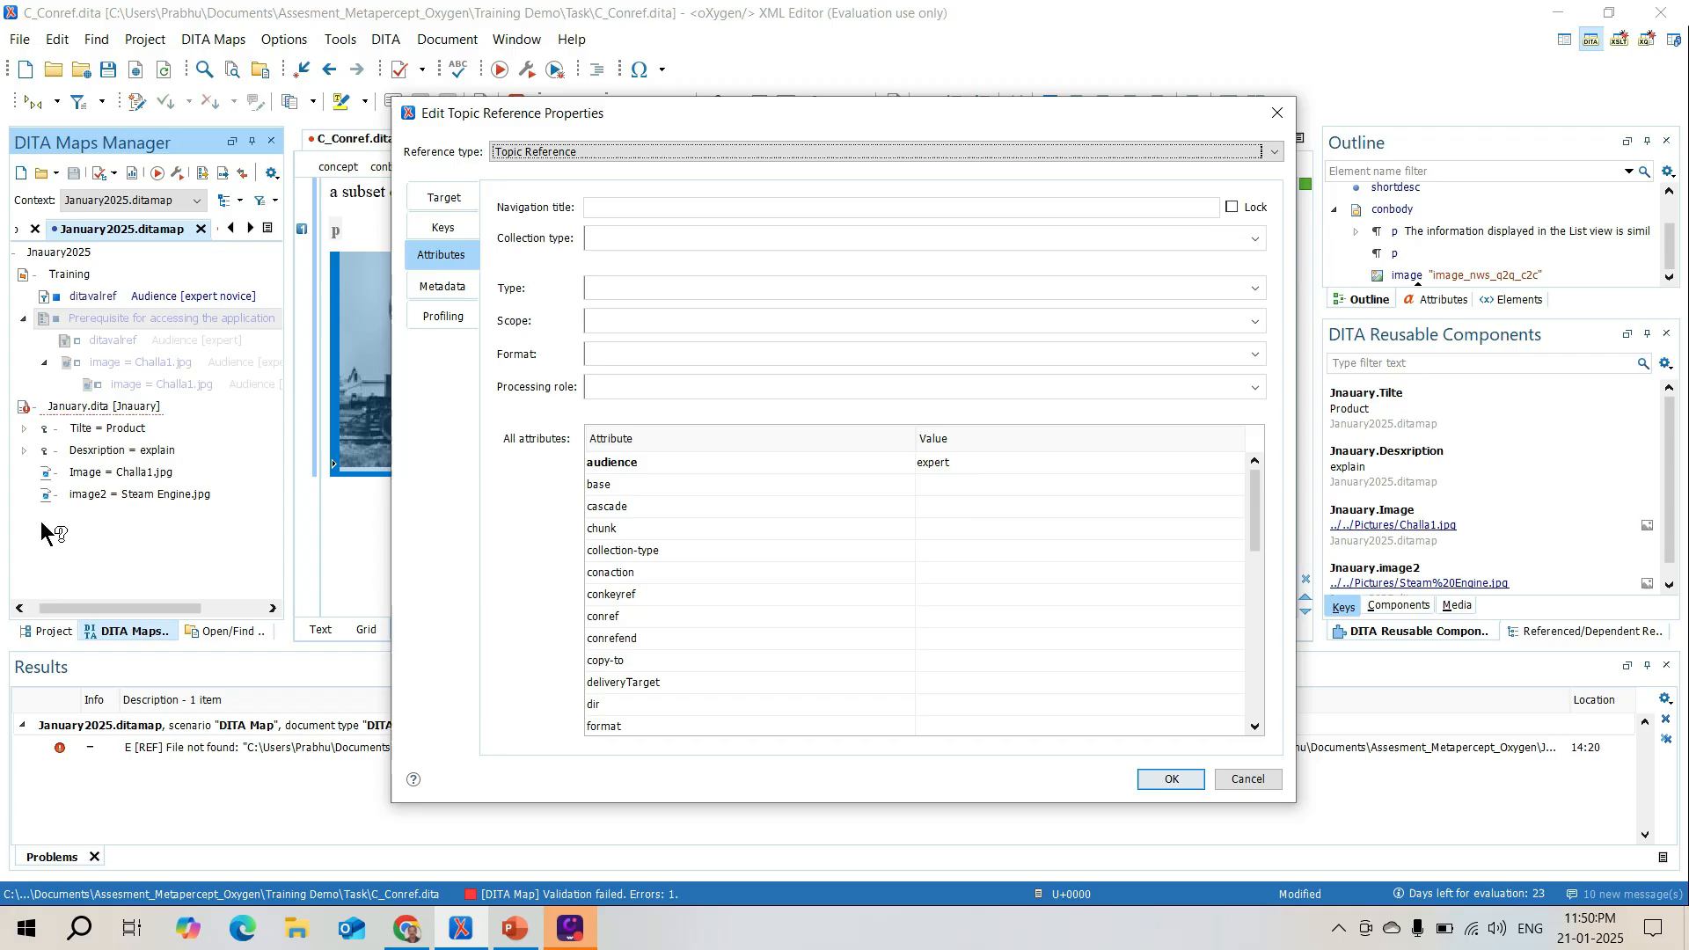
pyautogui.click(444, 317)
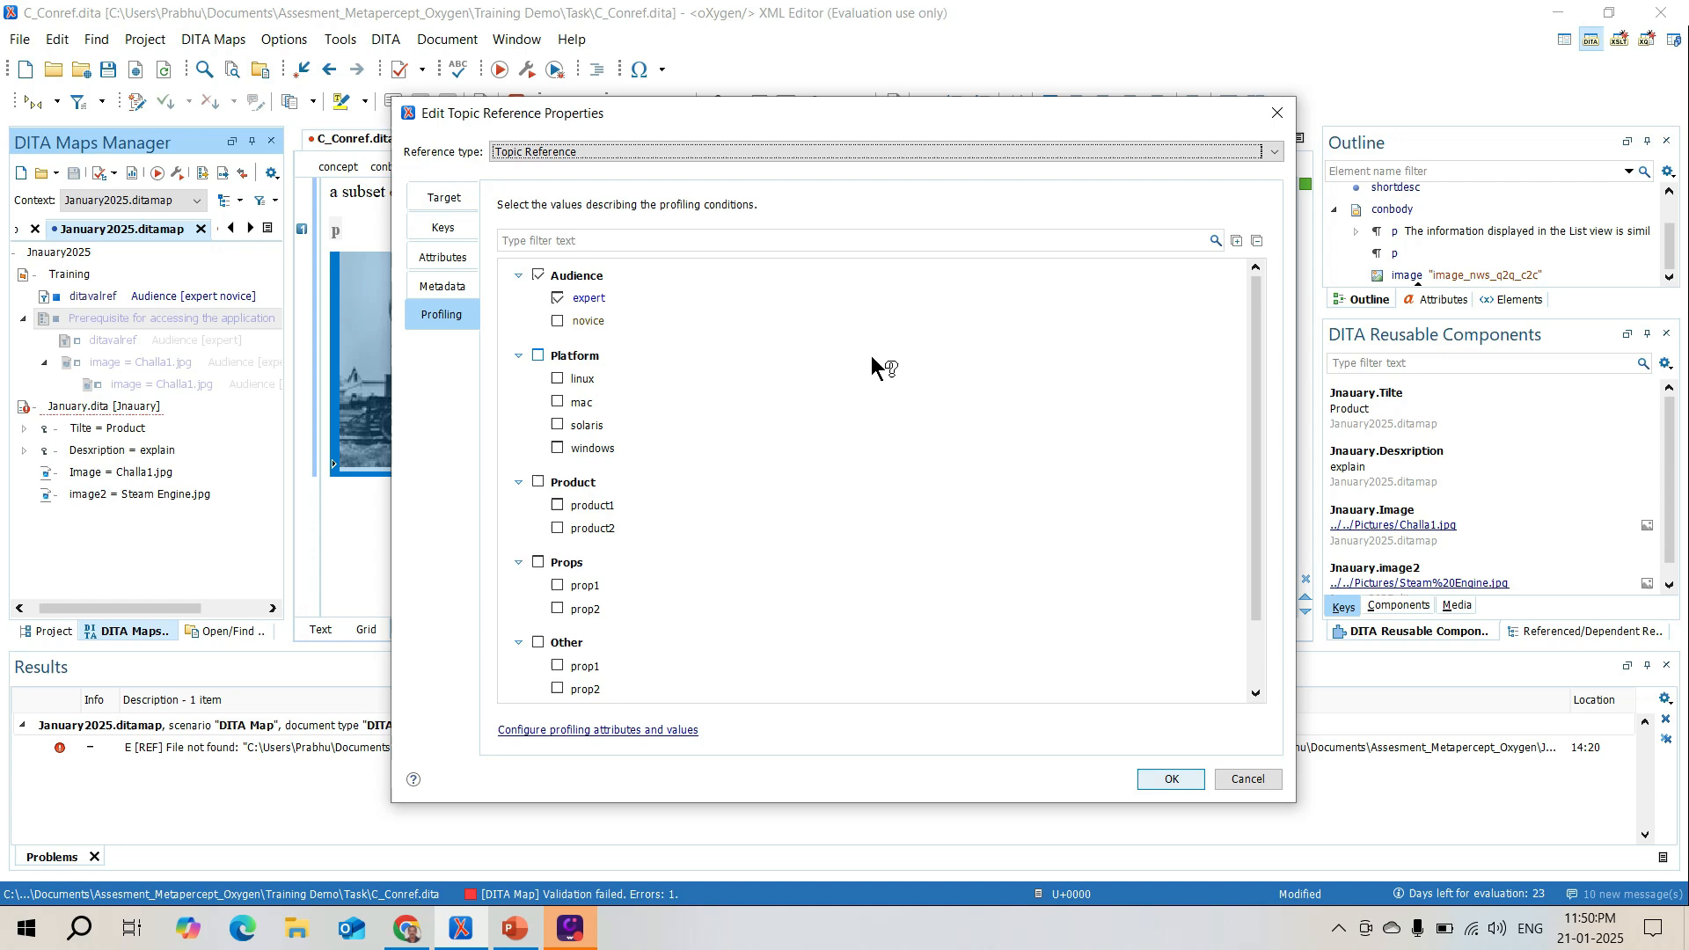
pyautogui.click(1251, 780)
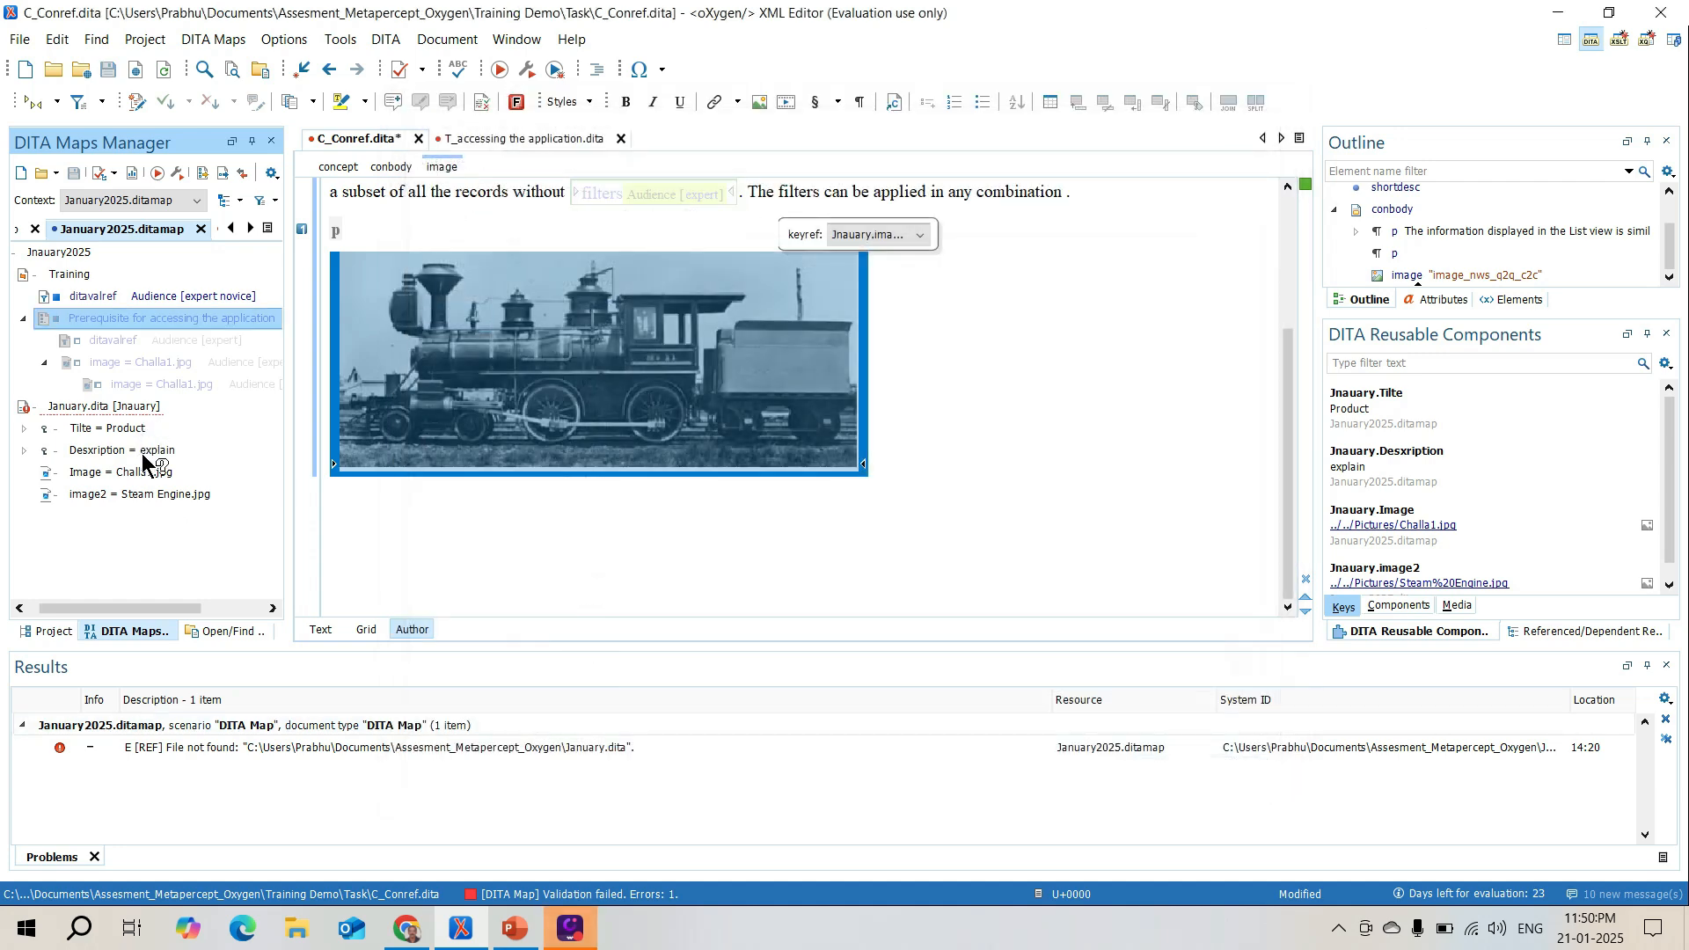
# Set the Audience profiling condition of the January.dita topic reference to expert
pyautogui.click(139, 406)
pyautogui.rightClick(139, 405)
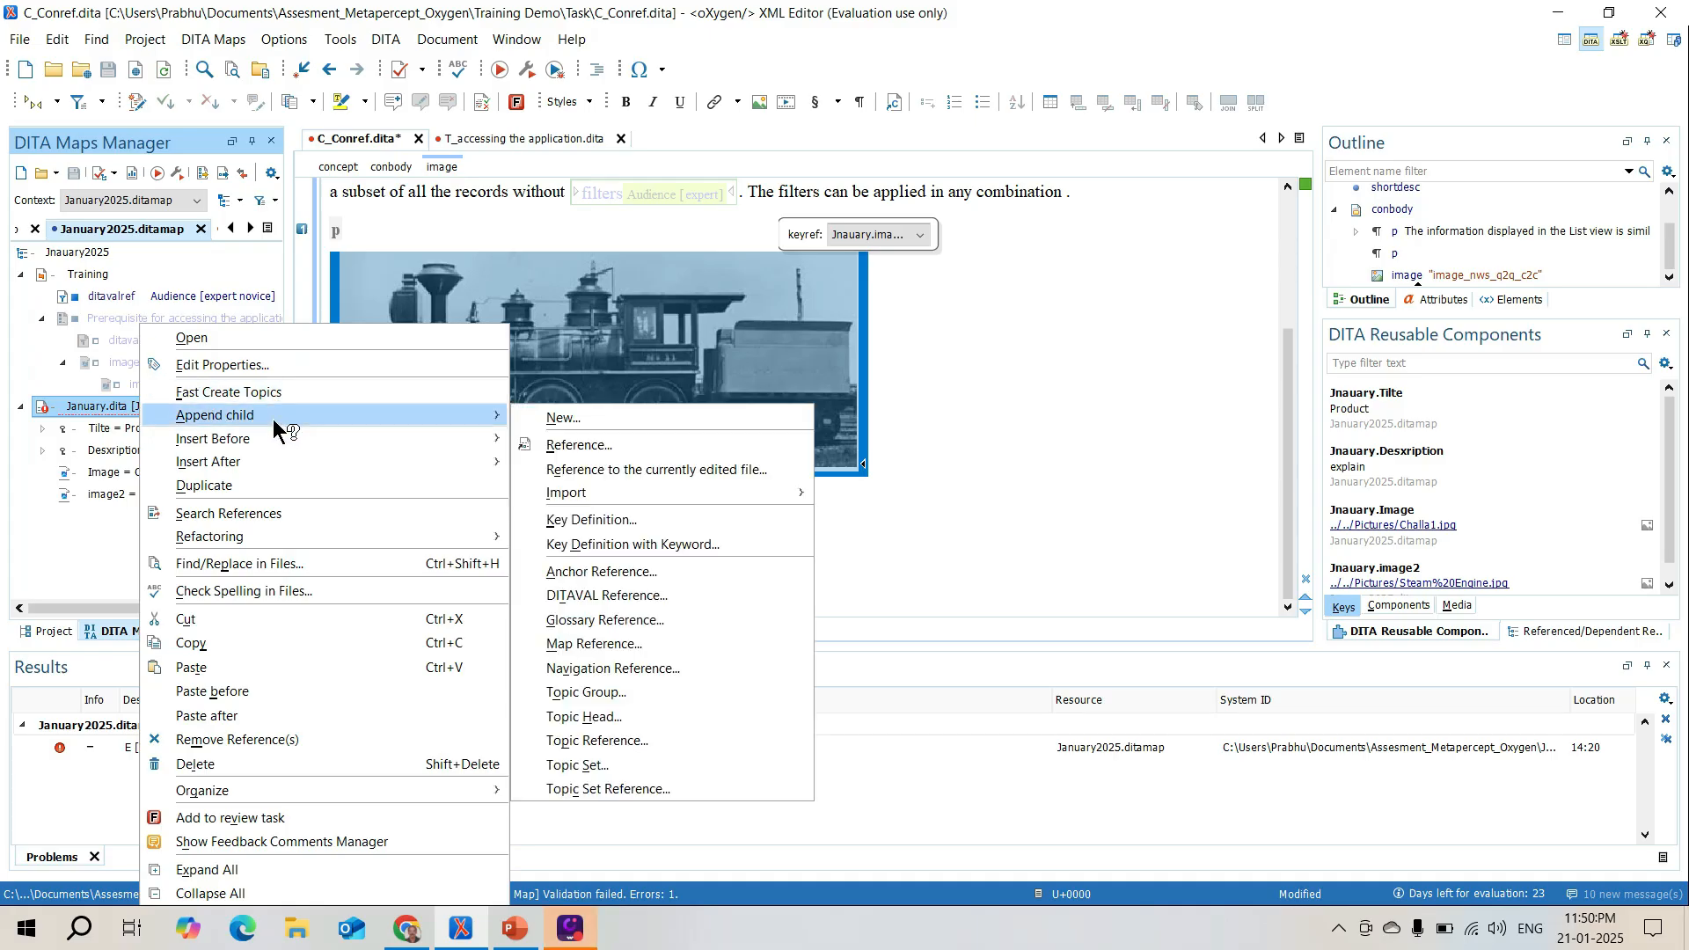
pyautogui.click(283, 366)
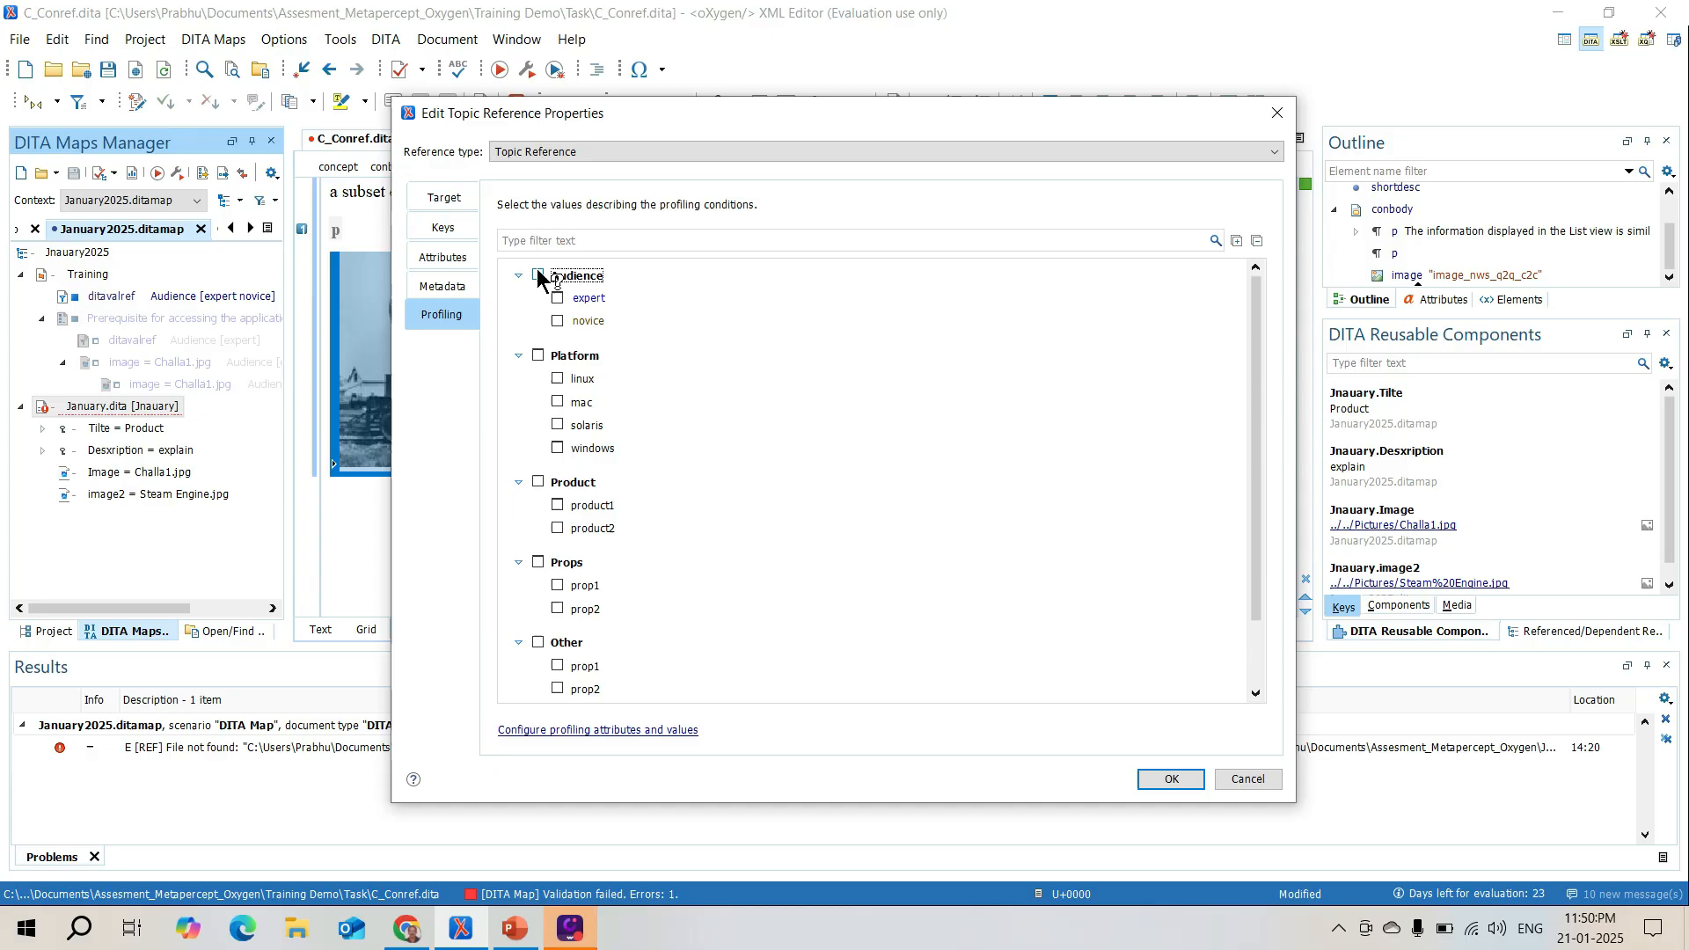
pyautogui.click(557, 298)
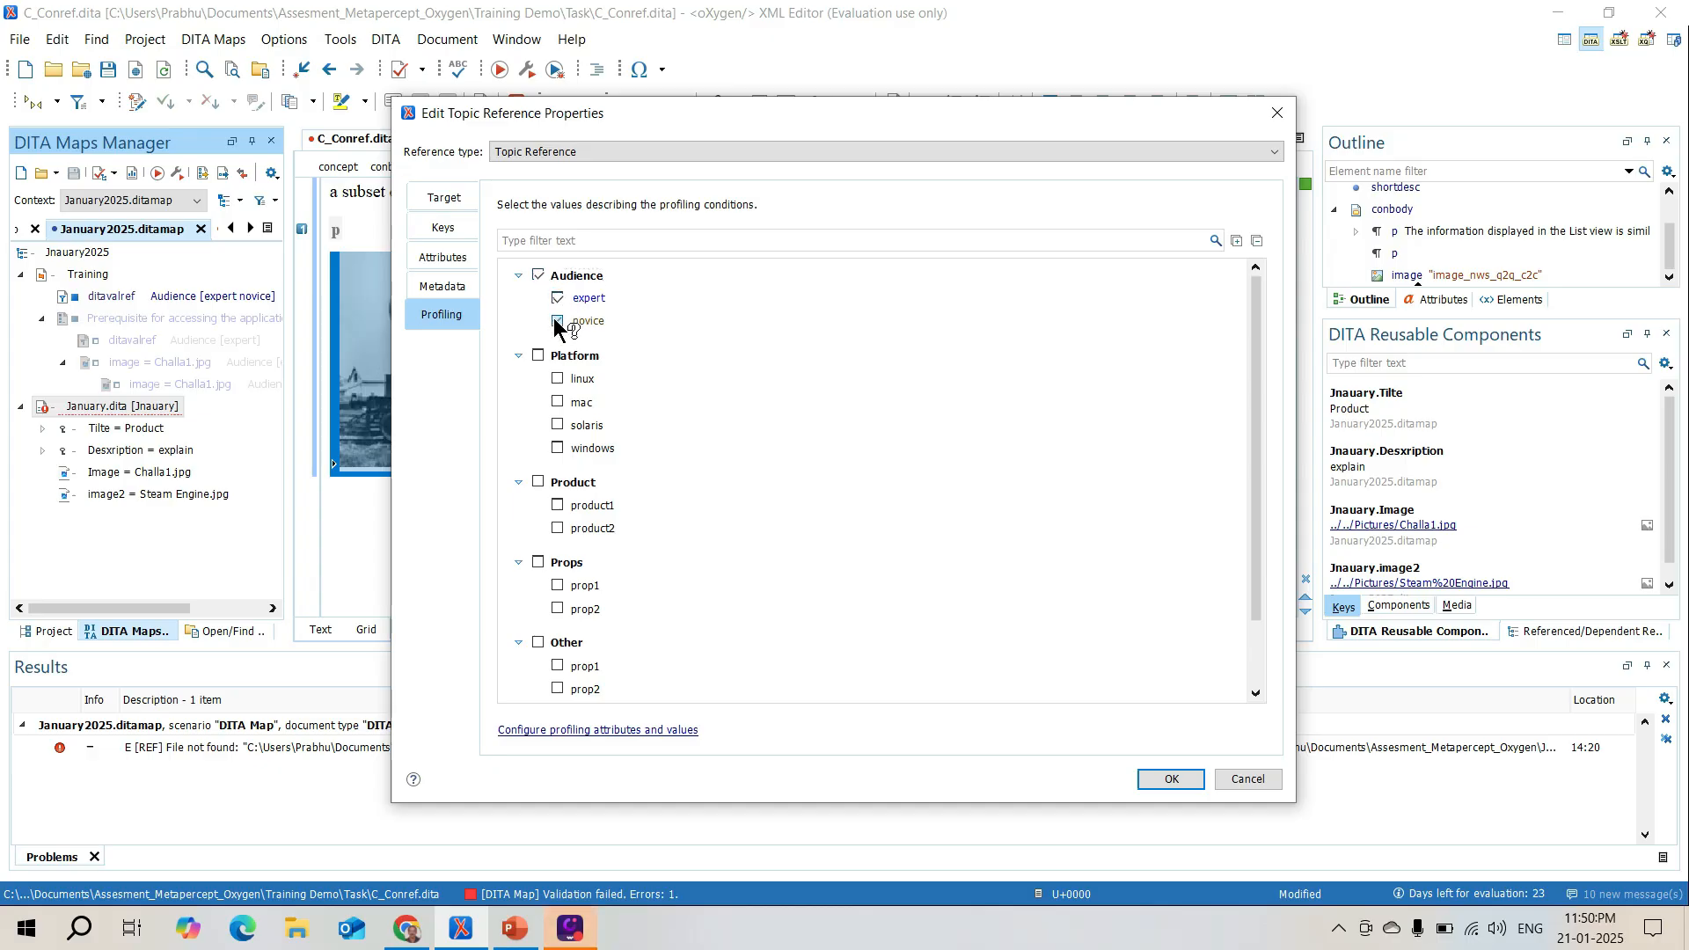
pyautogui.click(1167, 776)
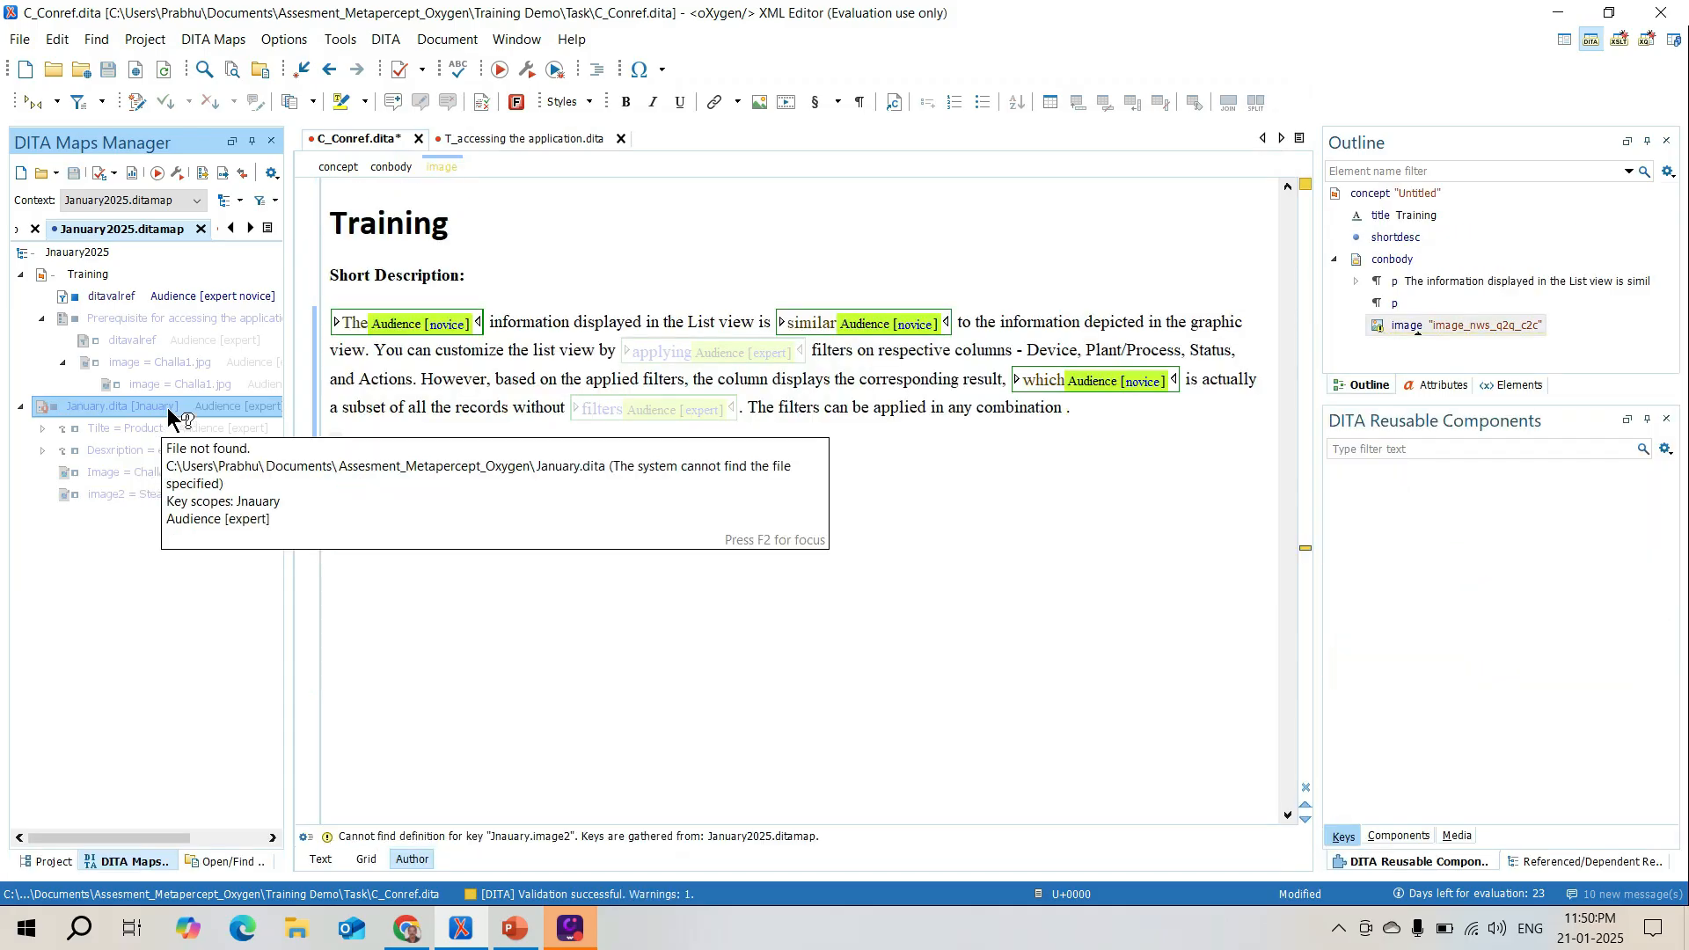
# Apply the Expert profiling condition set to the map and review the filtered Training topic with its image
pyautogui.click(276, 201)
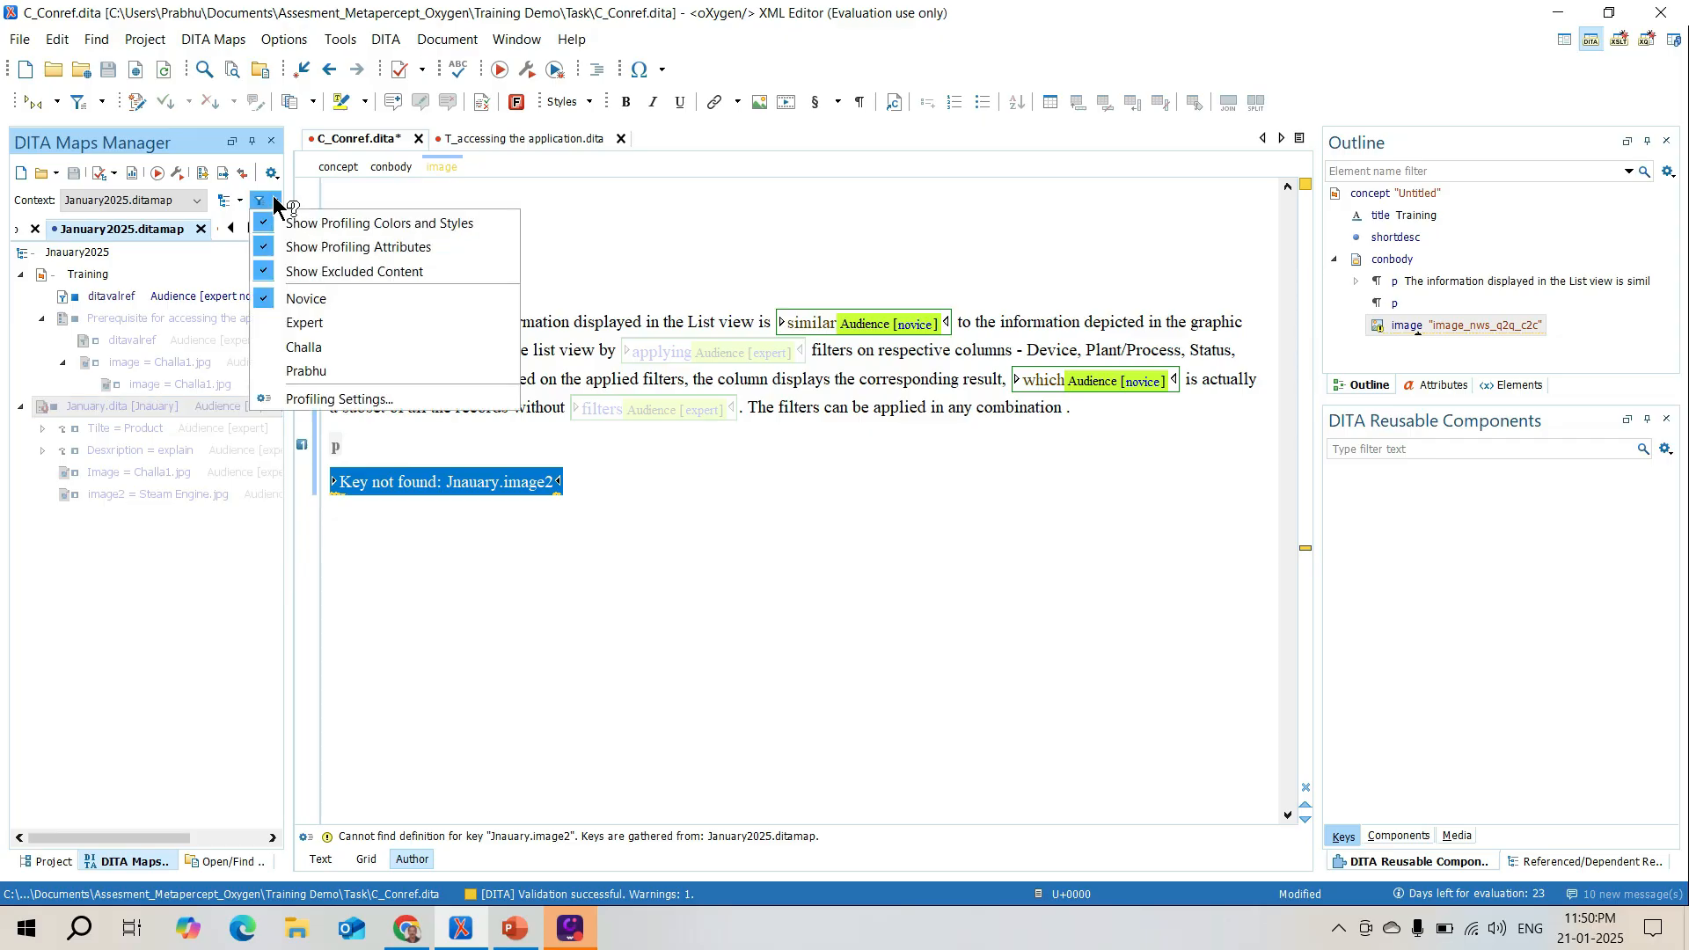
pyautogui.click(292, 323)
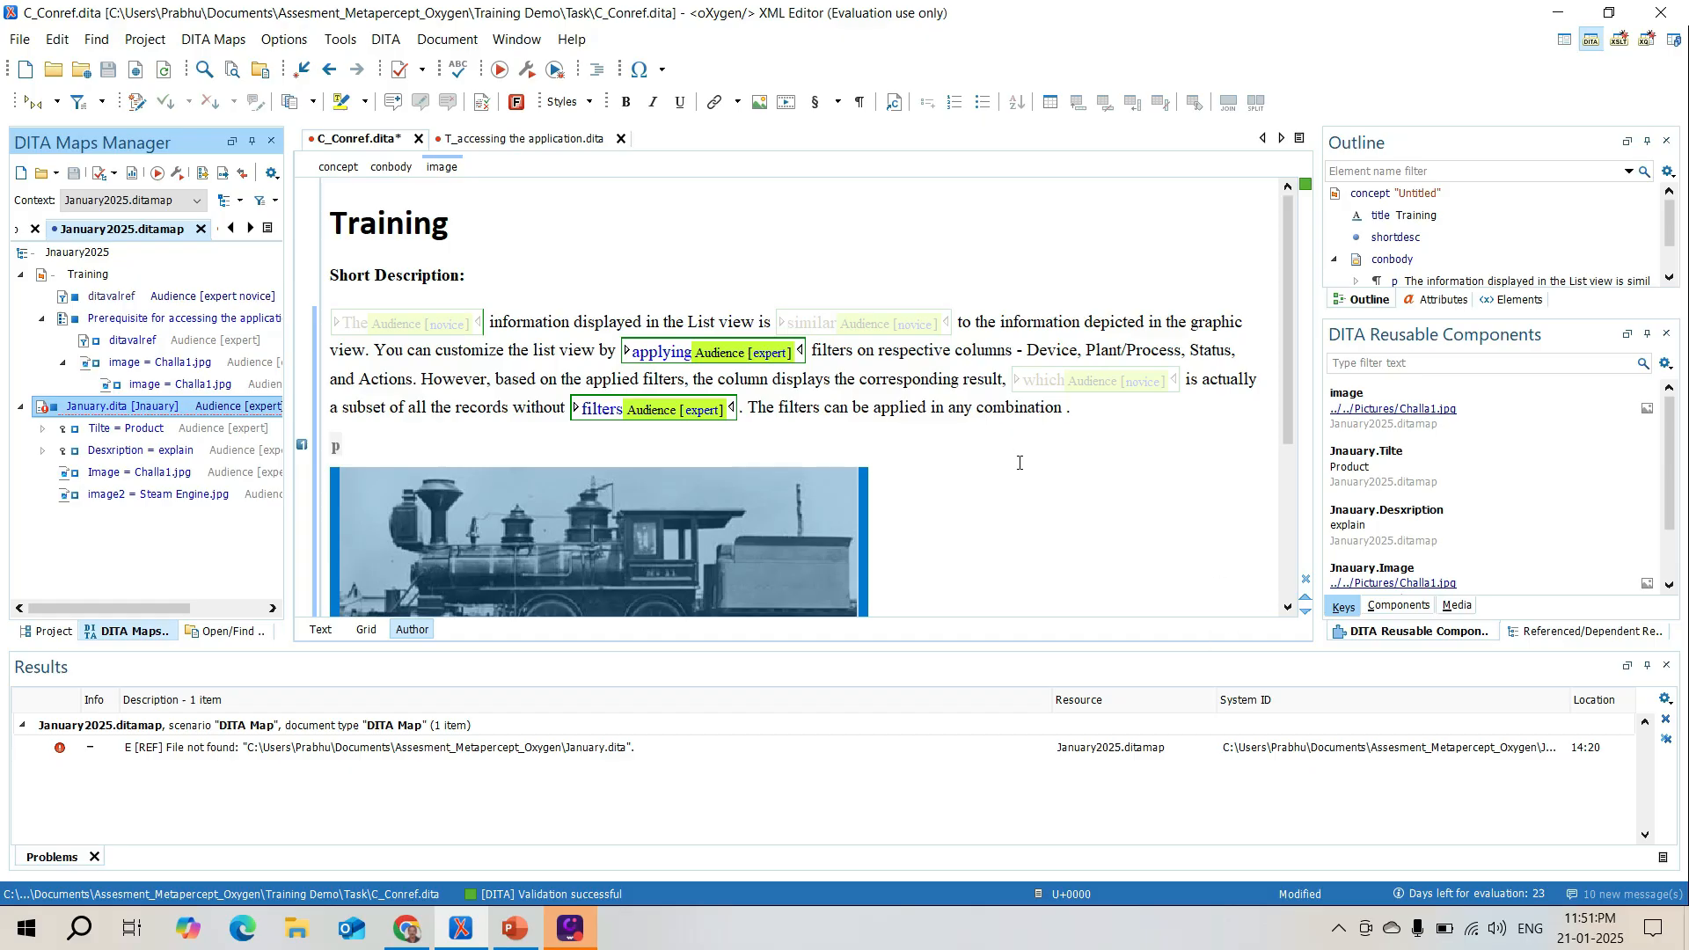
pyautogui.click(1018, 462)
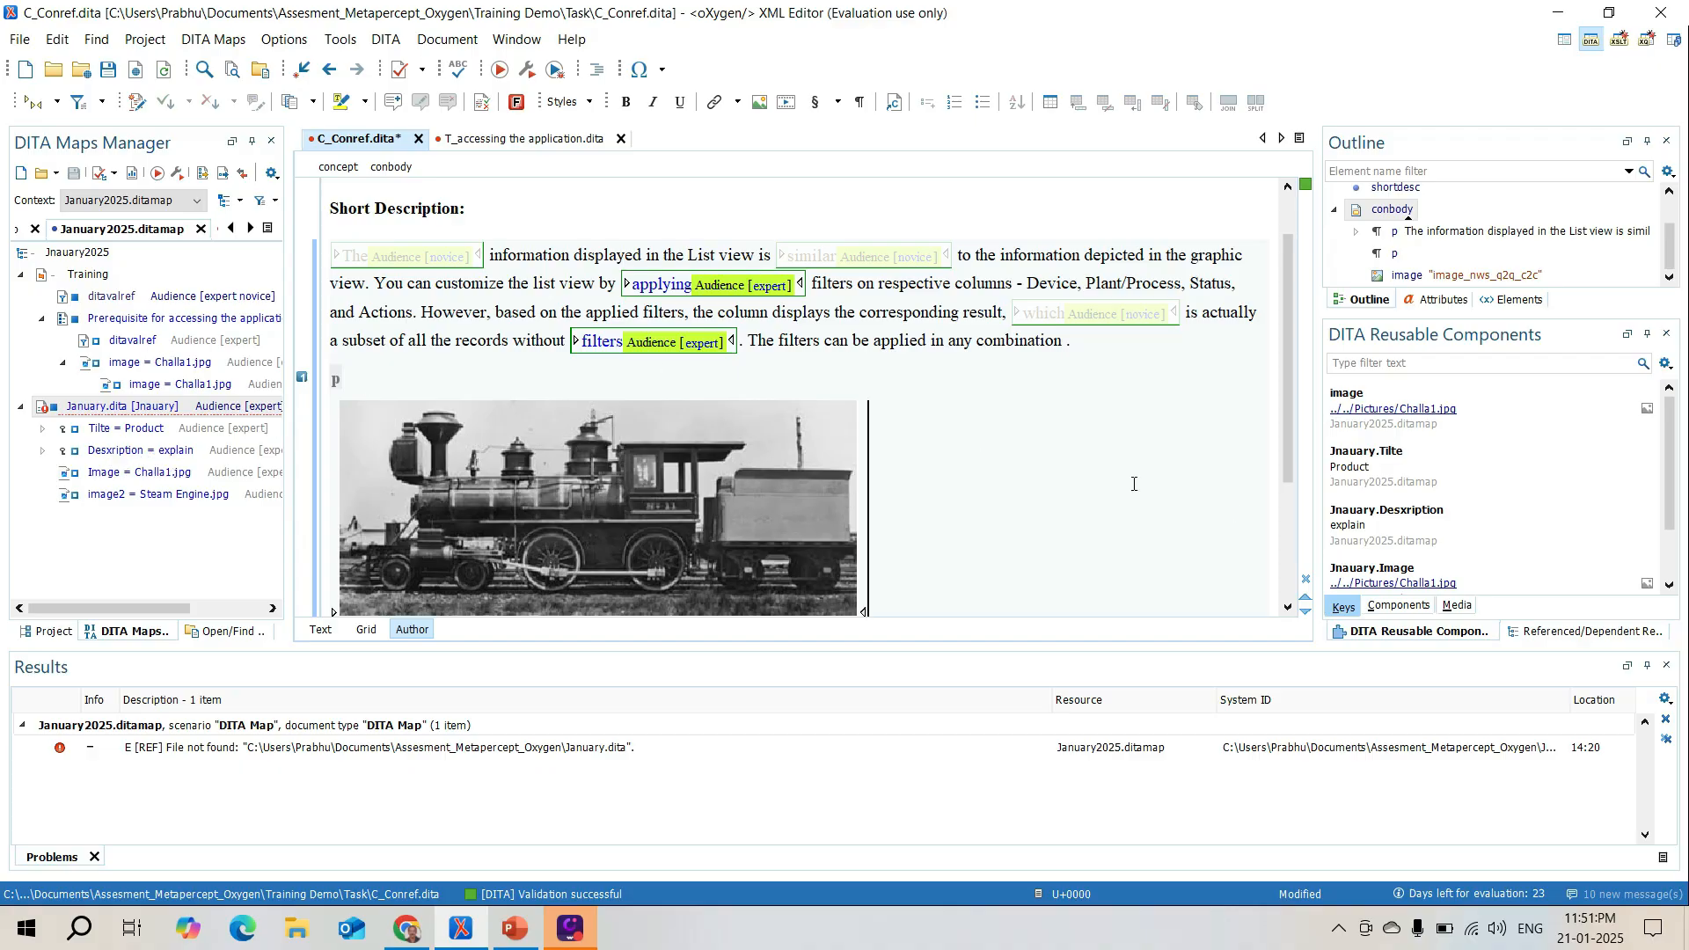
pyautogui.moveTo(1287, 438); pyautogui.dragTo(1302, 363)
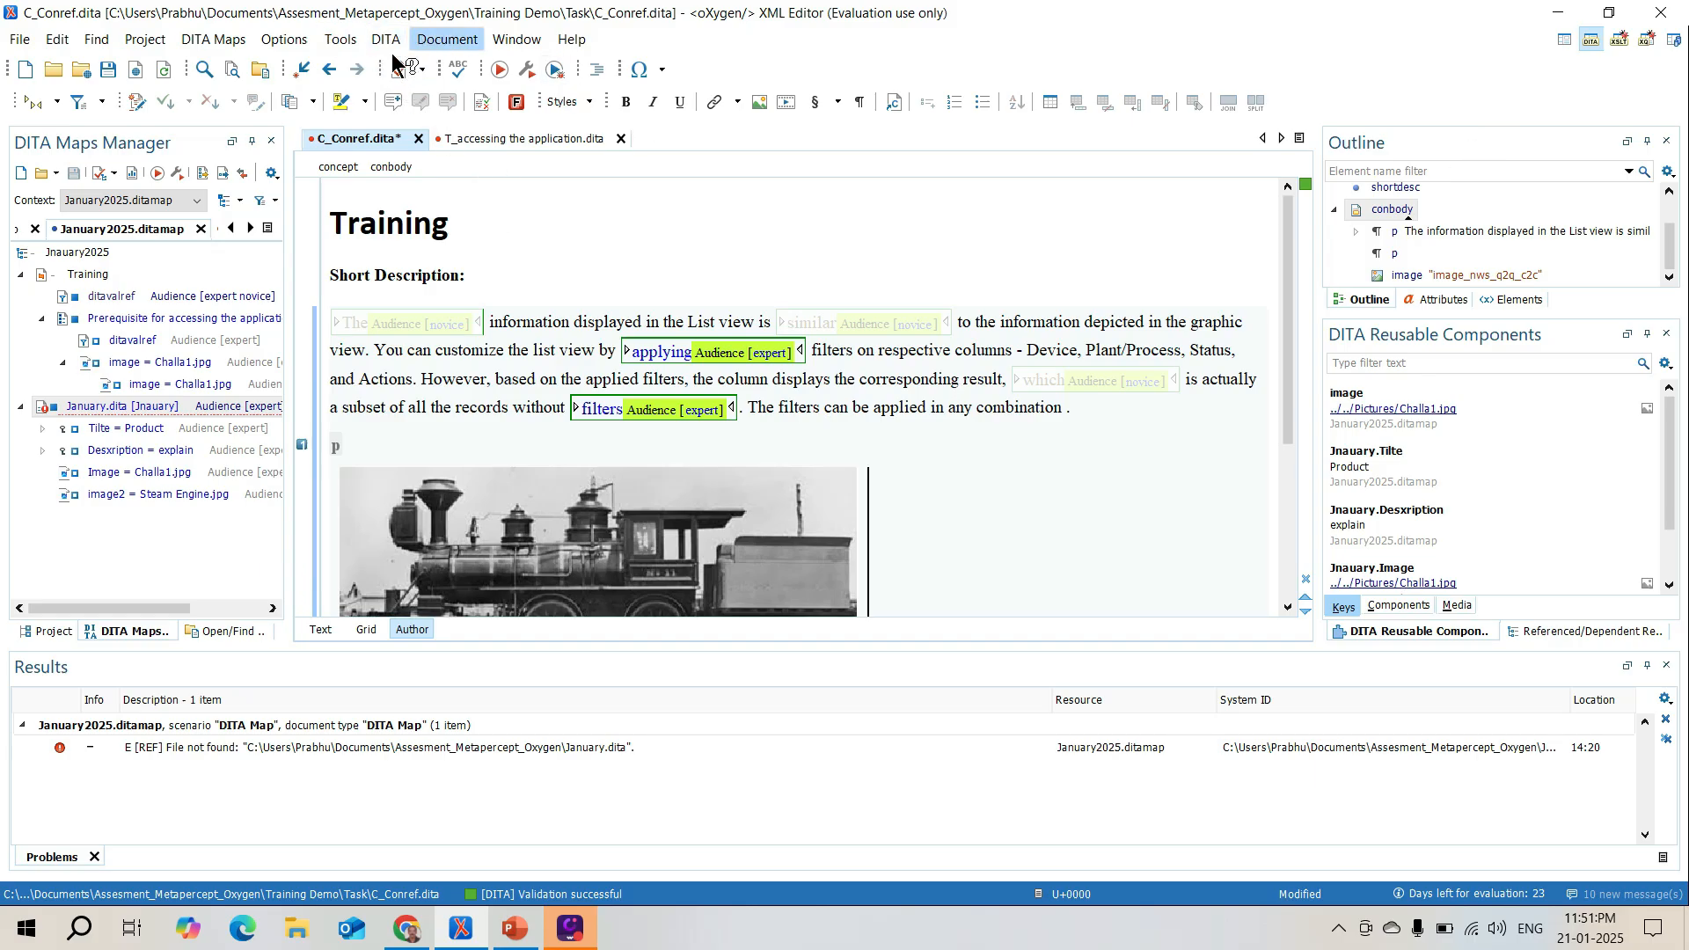
# Configure the topic's transformation scenarios, keeping DITA HTML5 associated, and open a copy of that scenario for editing
pyautogui.click(535, 67)
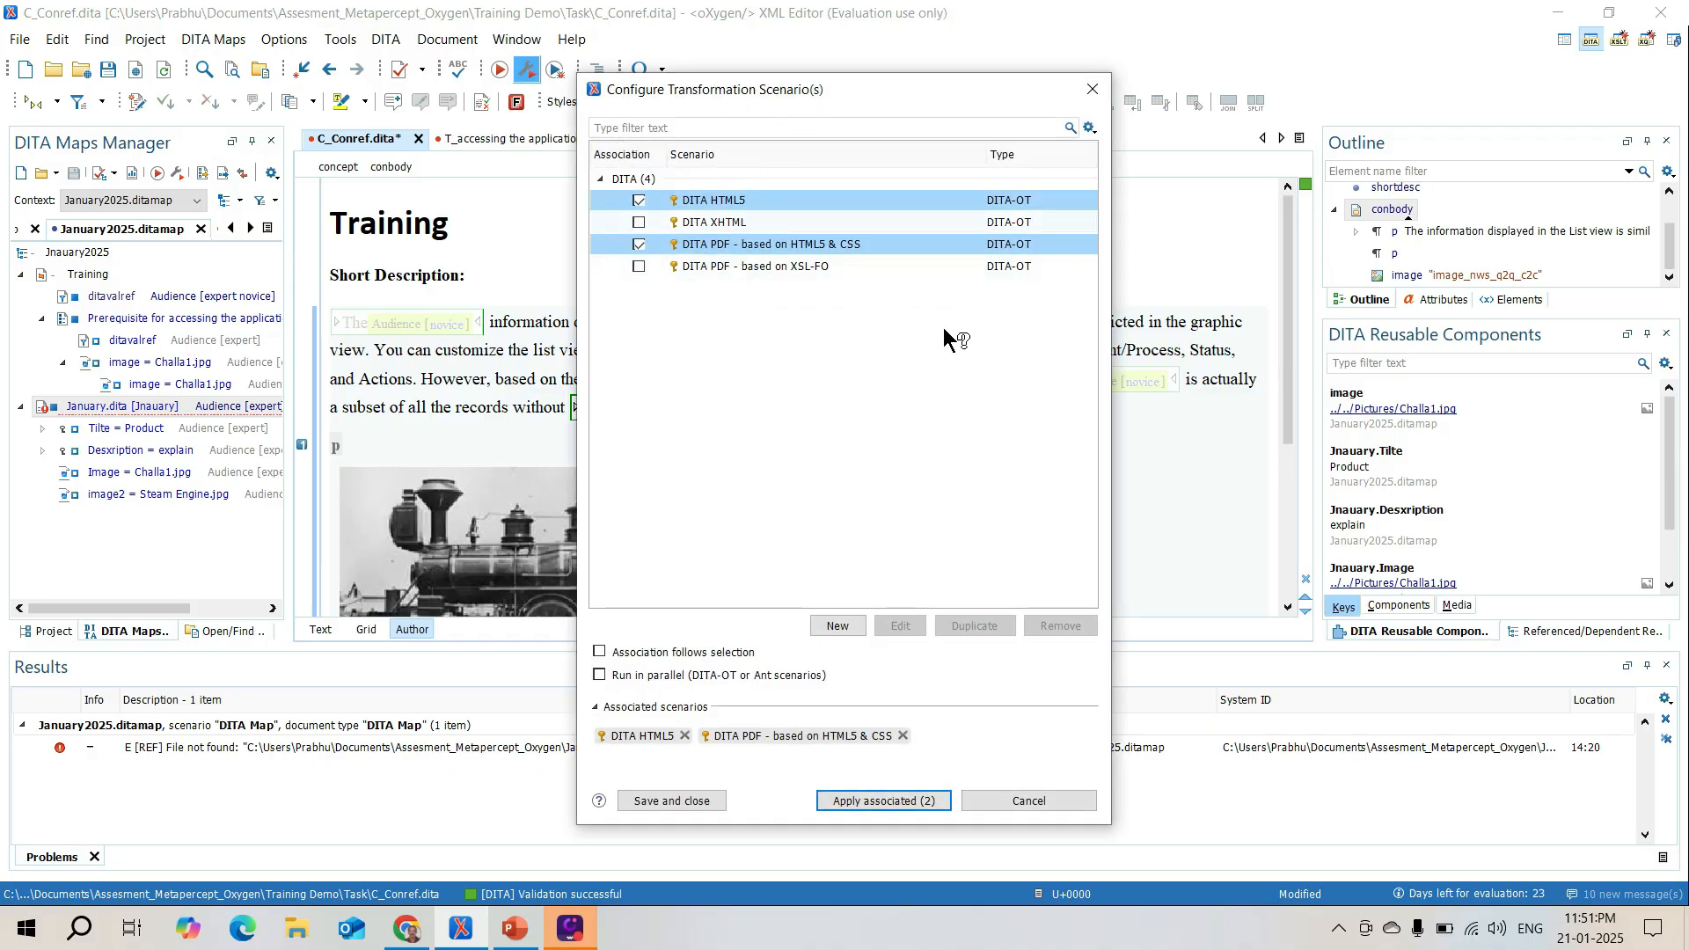
pyautogui.click(640, 204)
pyautogui.click(639, 201)
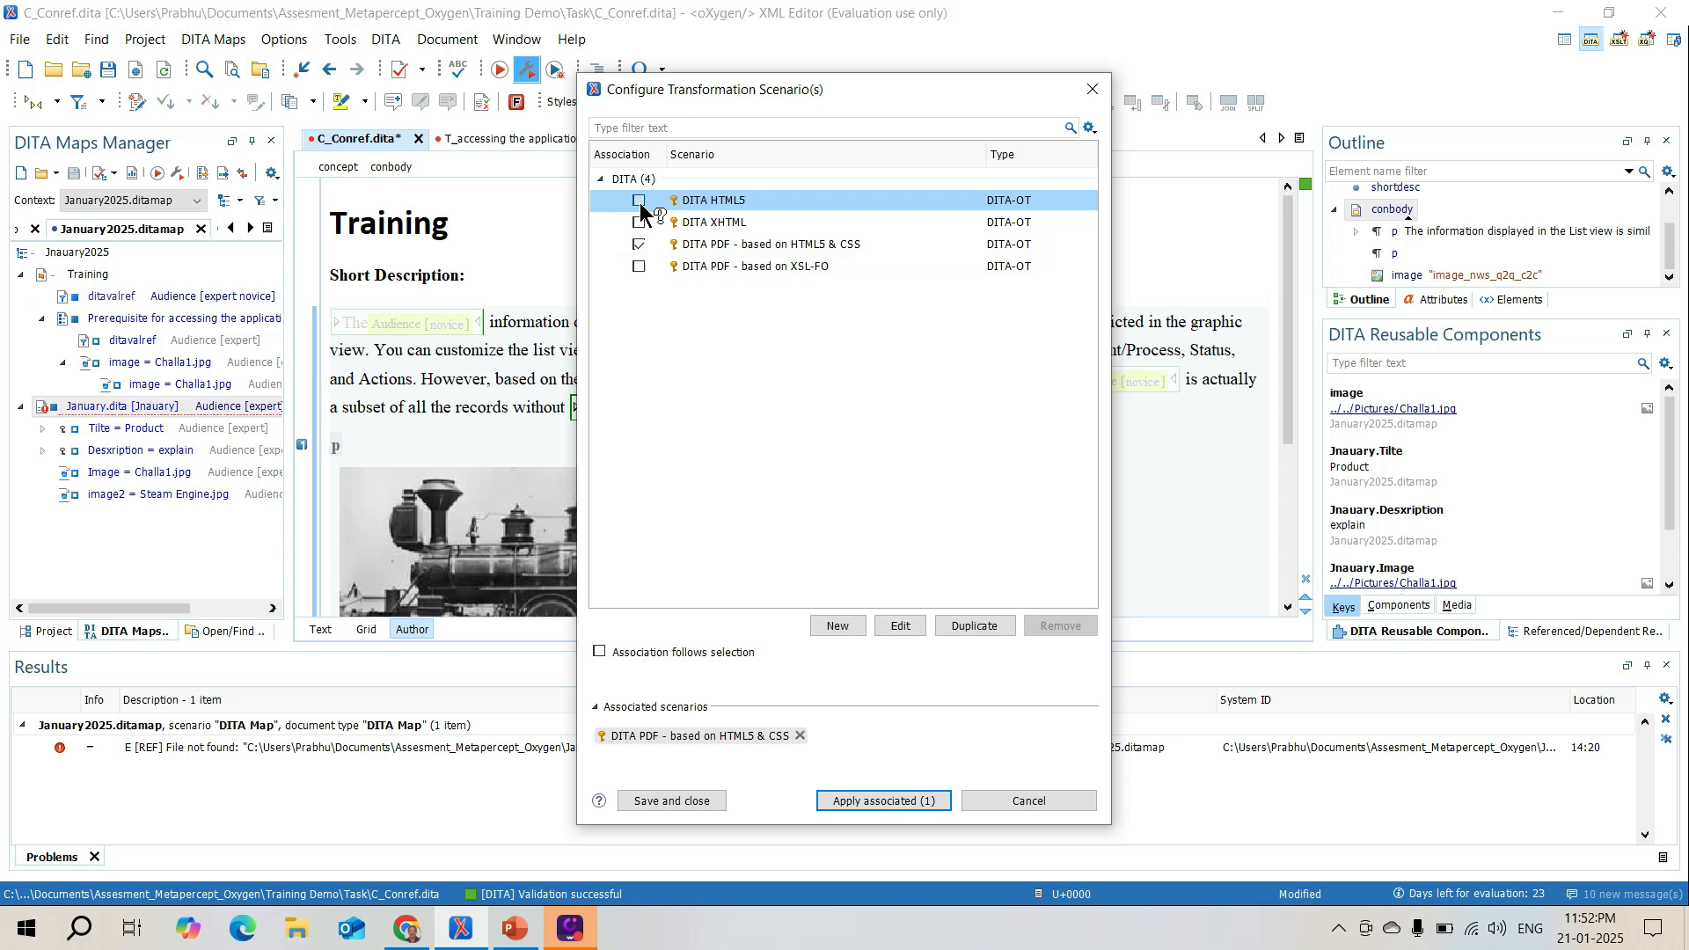
pyautogui.click(640, 201)
pyautogui.click(900, 624)
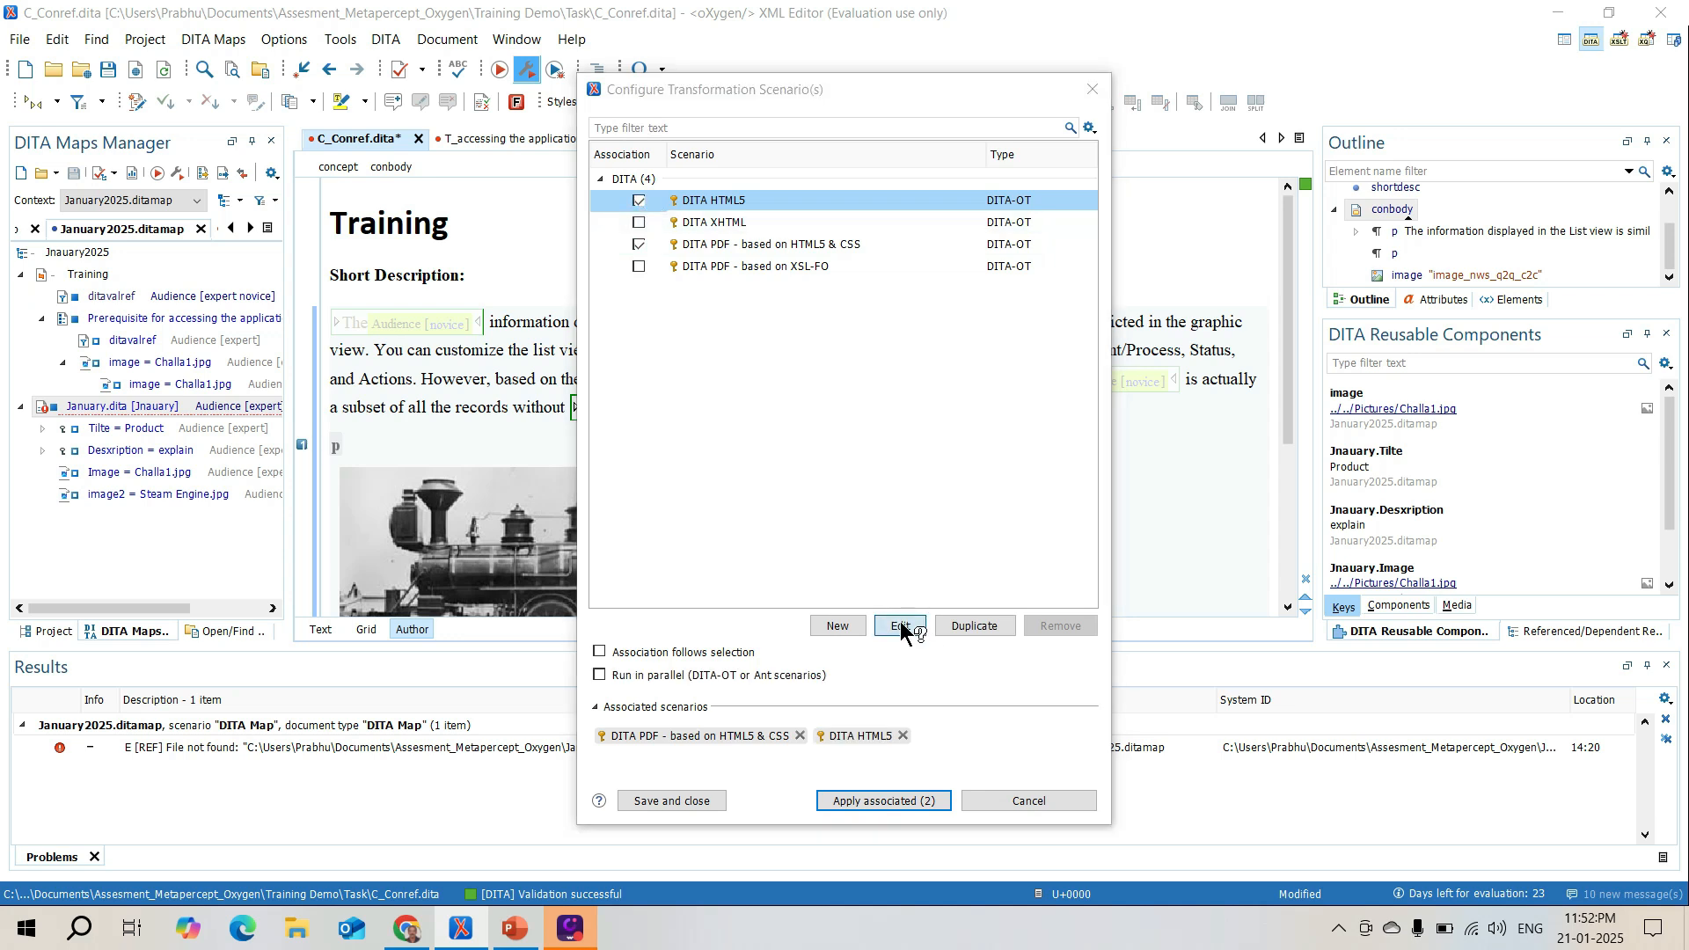
pyautogui.click(788, 485)
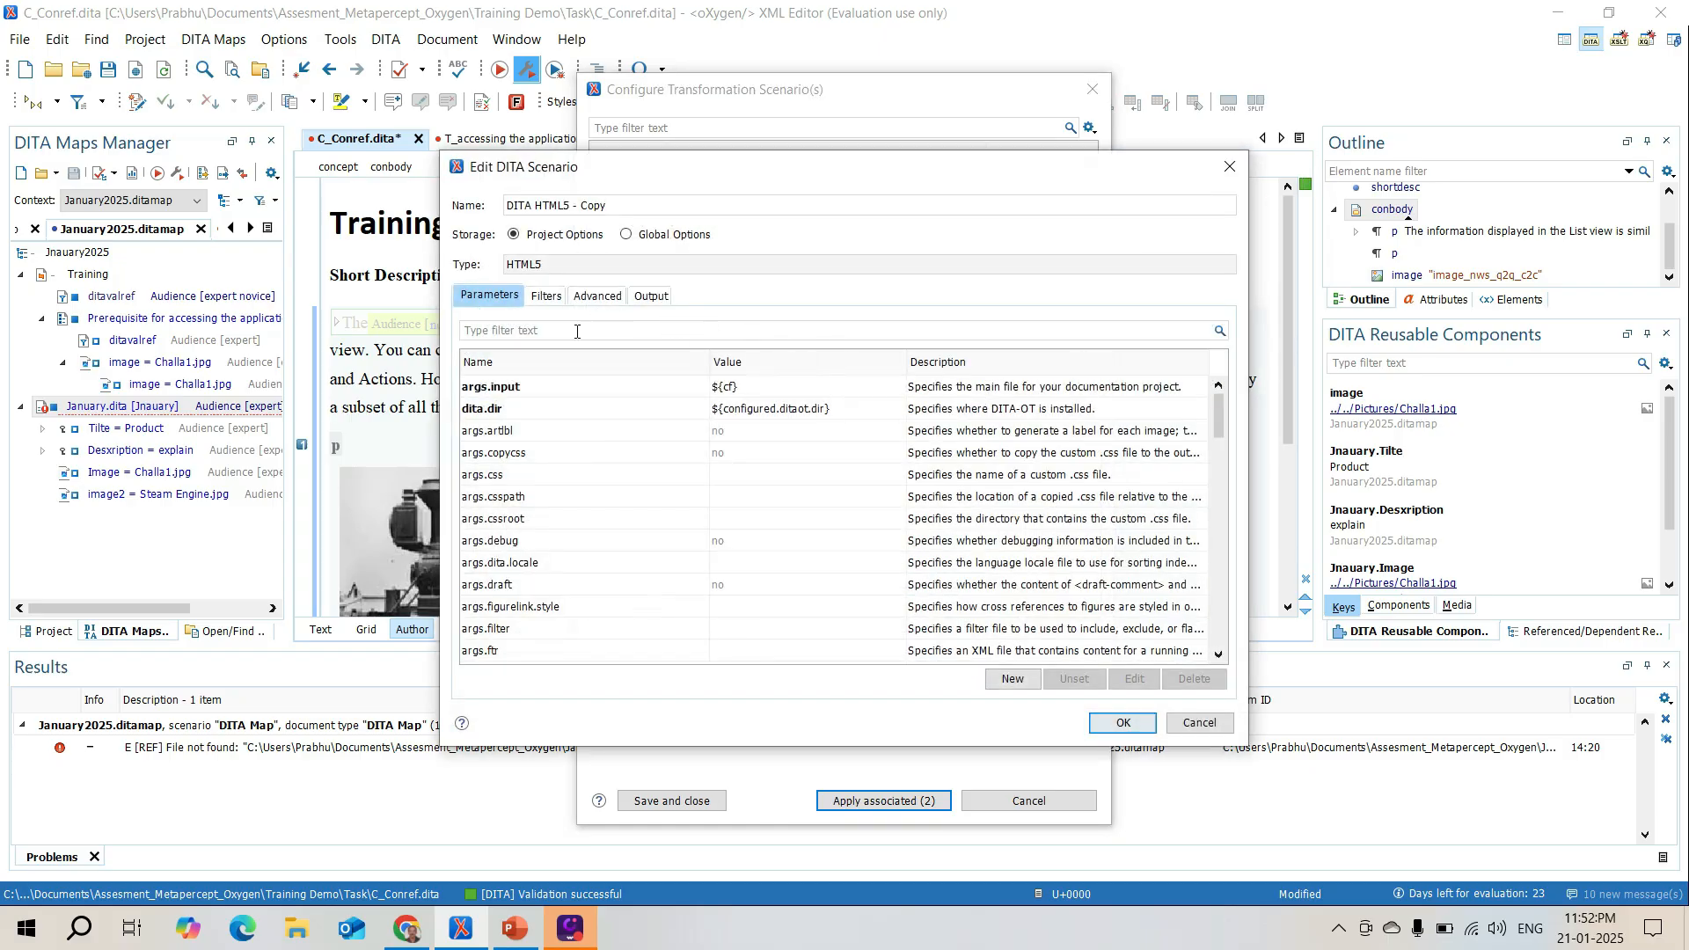
# Try the Novice profiling condition set as the filter of the "DITA HTML5 - Copy" scenario, and close it without saving
pyautogui.click(546, 298)
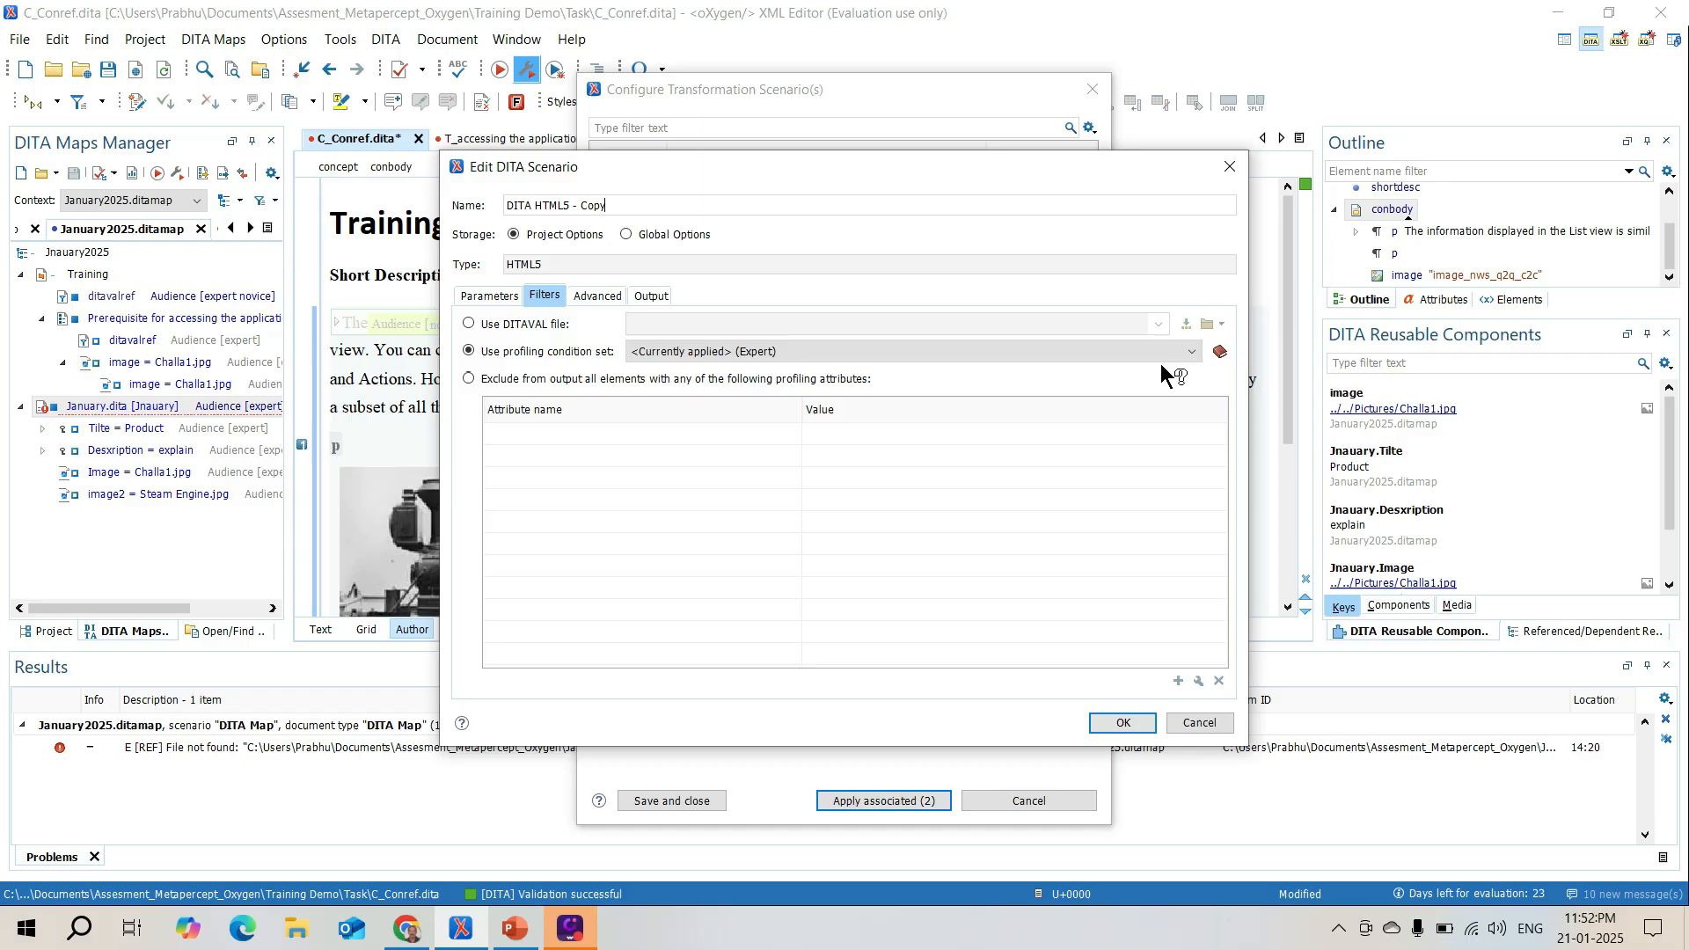
pyautogui.click(1195, 350)
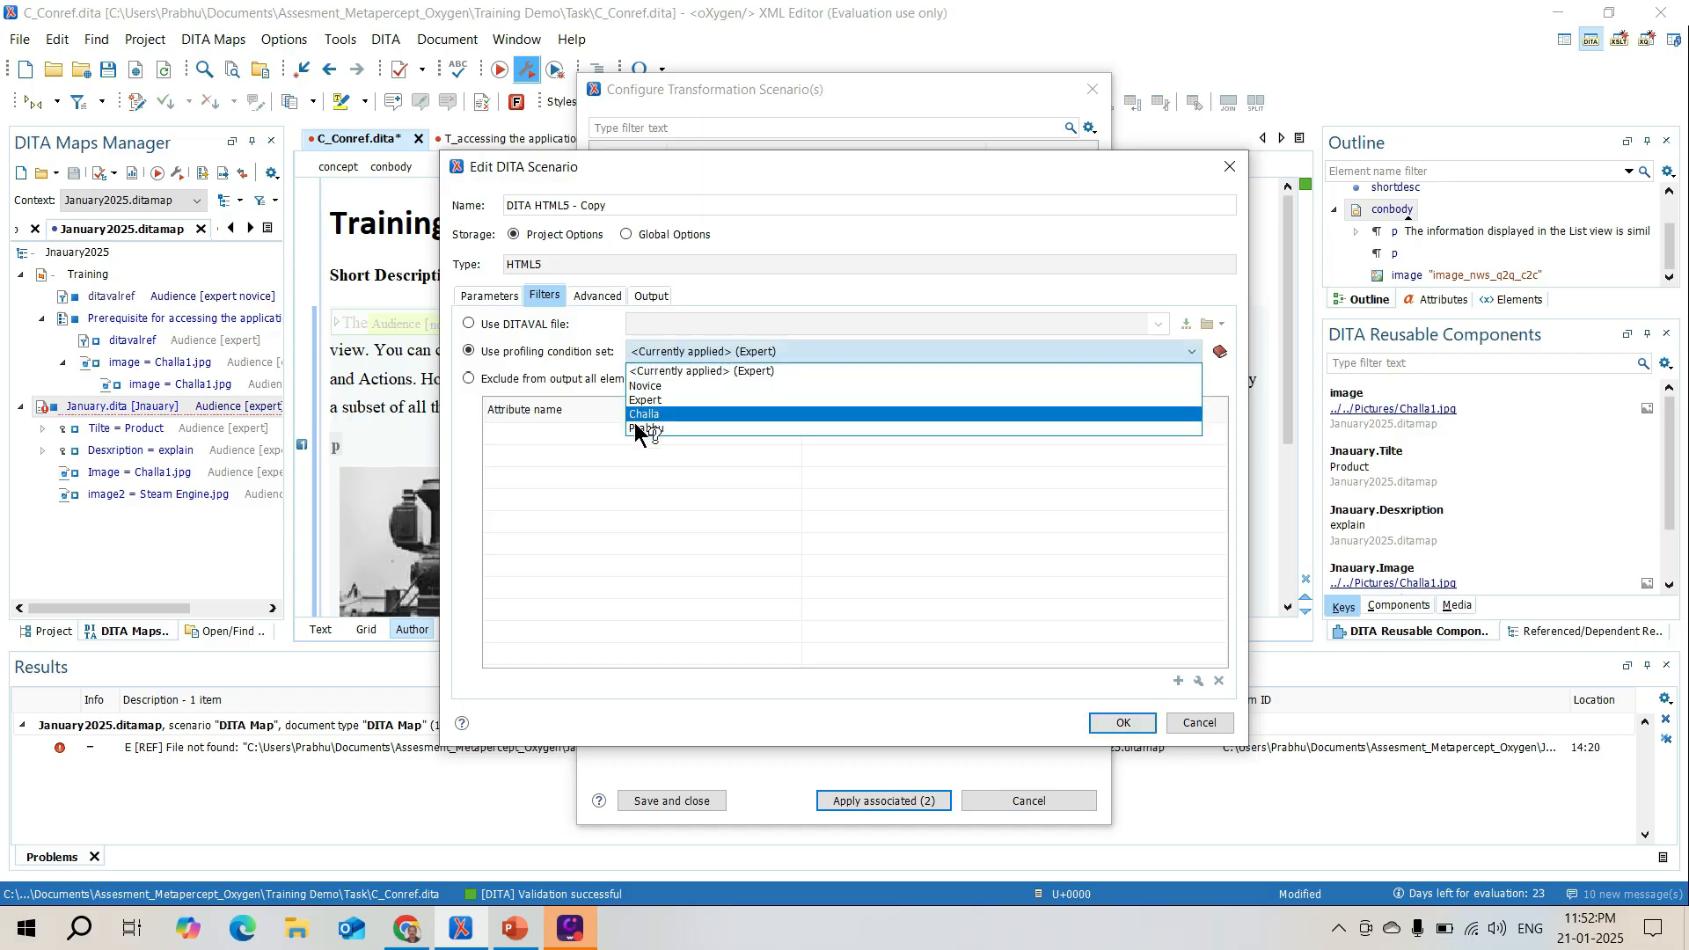
pyautogui.click(653, 386)
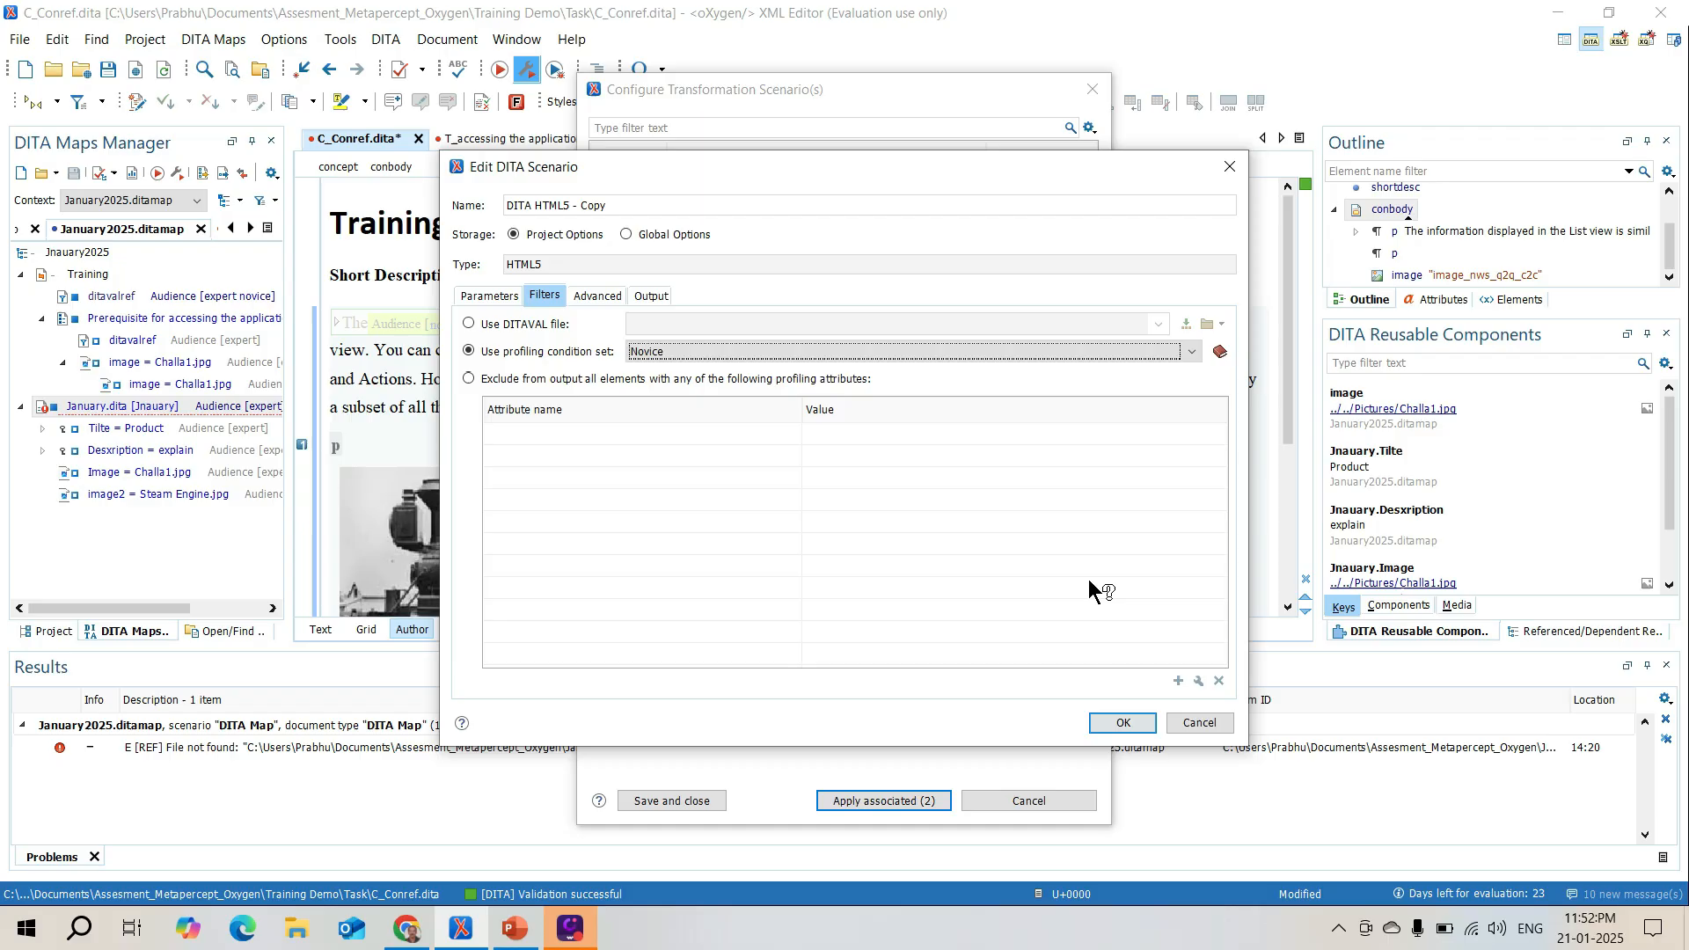
pyautogui.click(1229, 167)
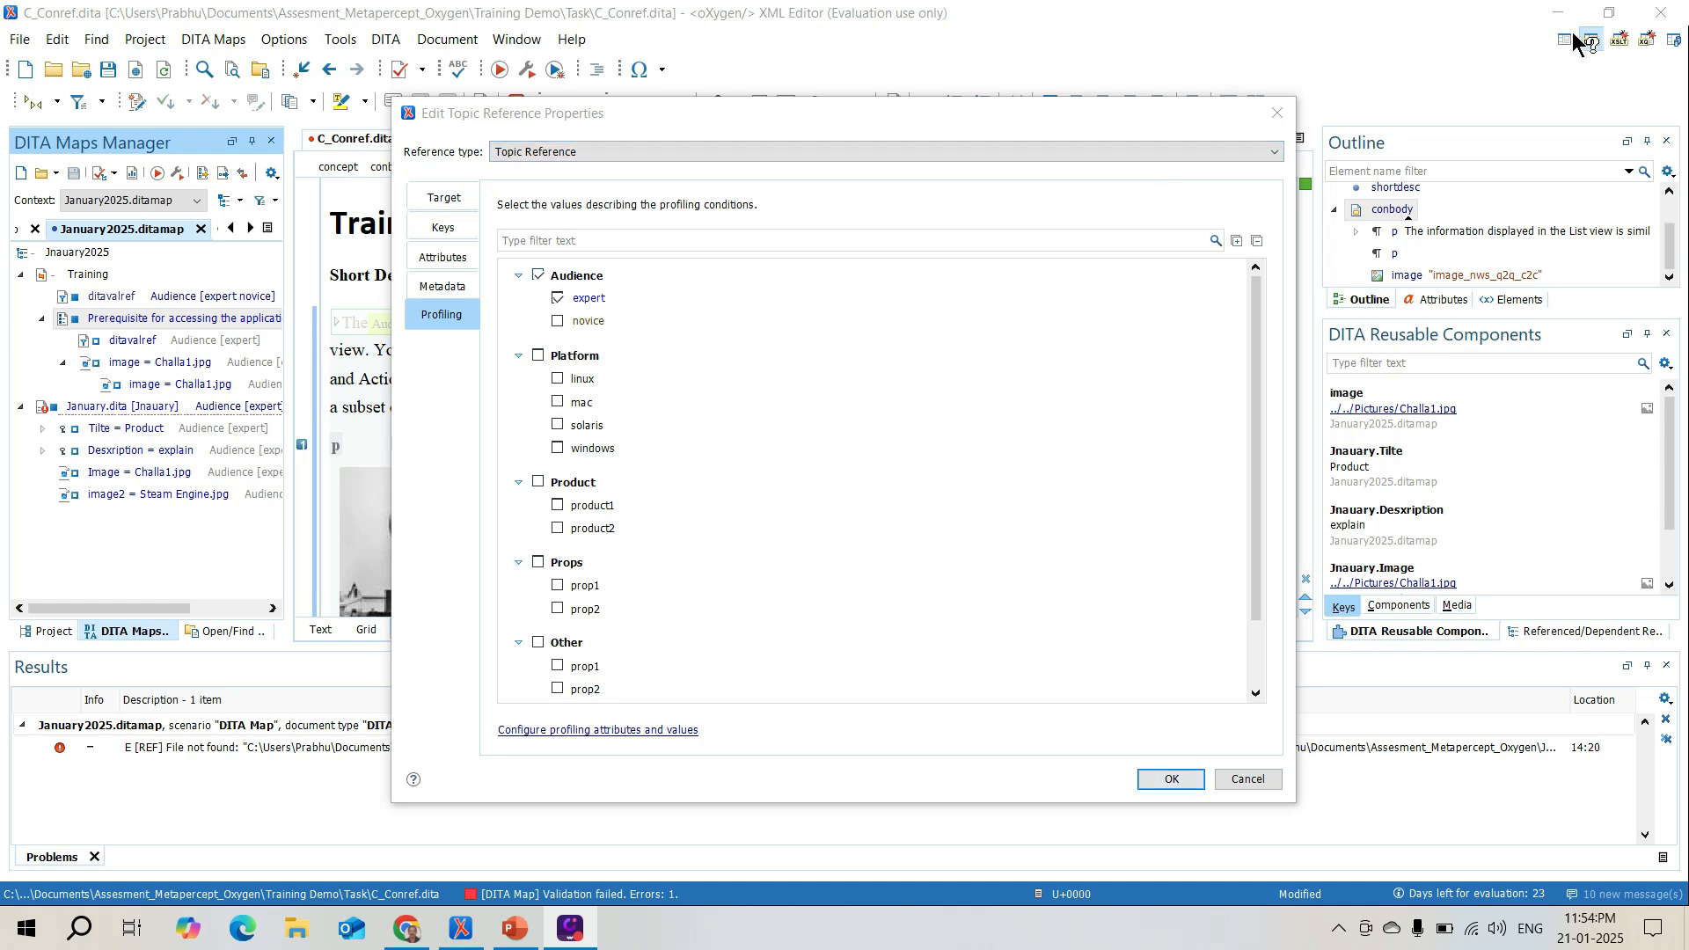
# Try appending a child DITAVAL reference to the "Prerequisite for accessing the application" topic with the DITA Compatible Files type, and cancel it
pyautogui.press('Return')
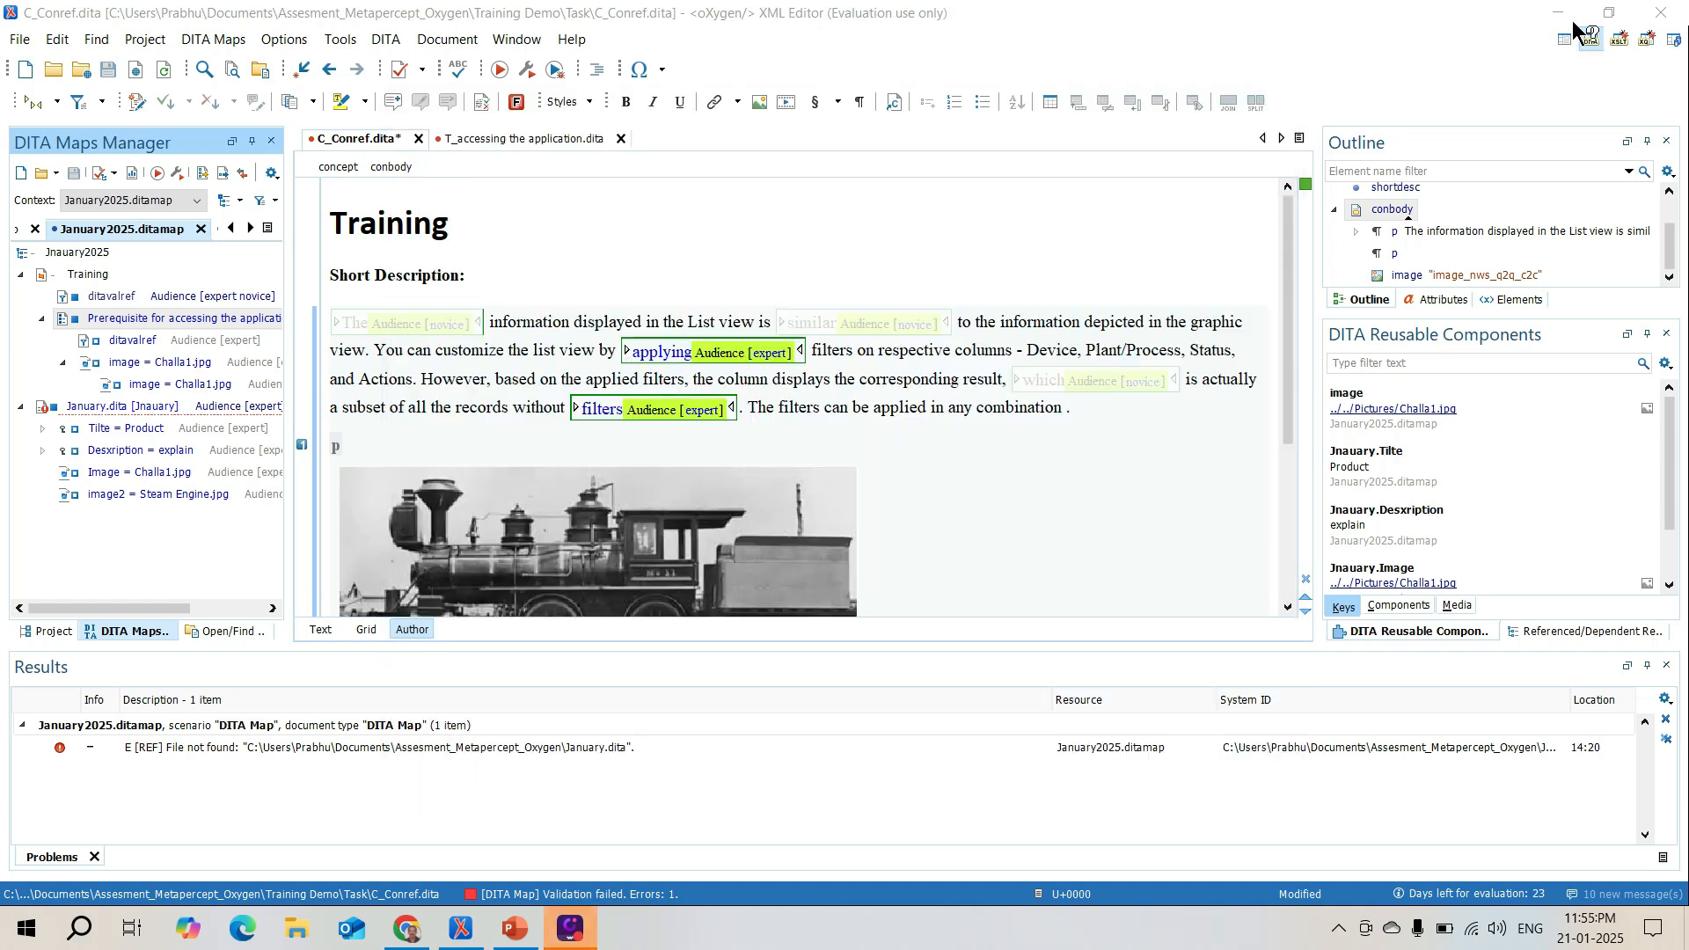
pyautogui.rightClick(255, 318)
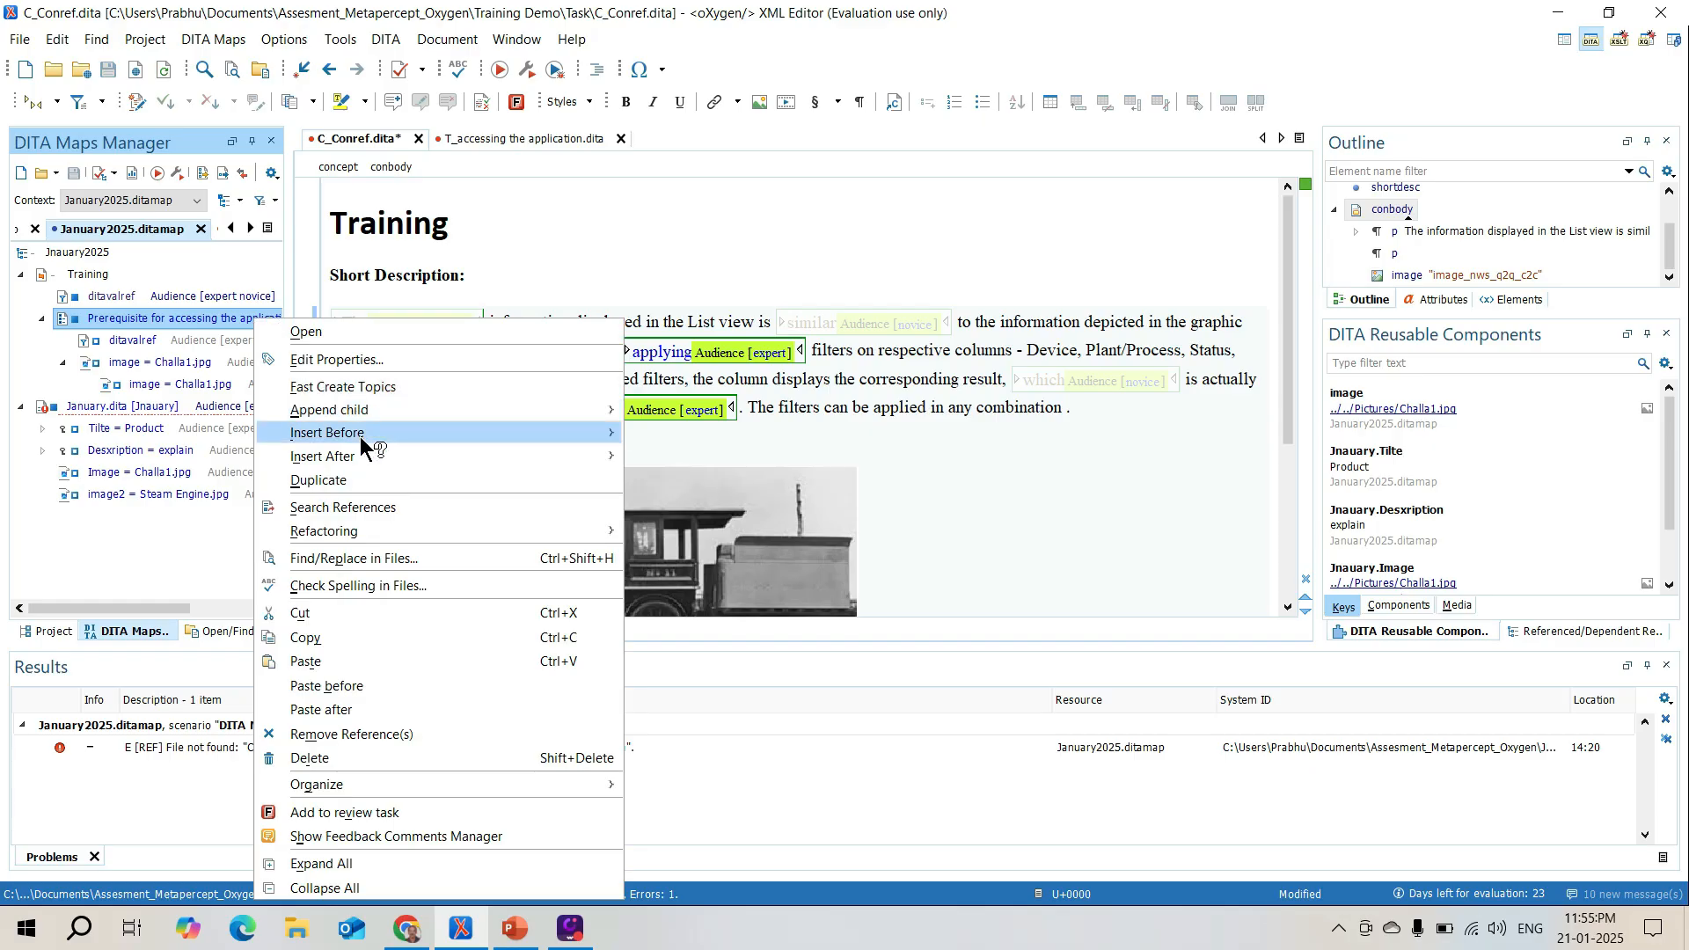
pyautogui.moveTo(577, 411)
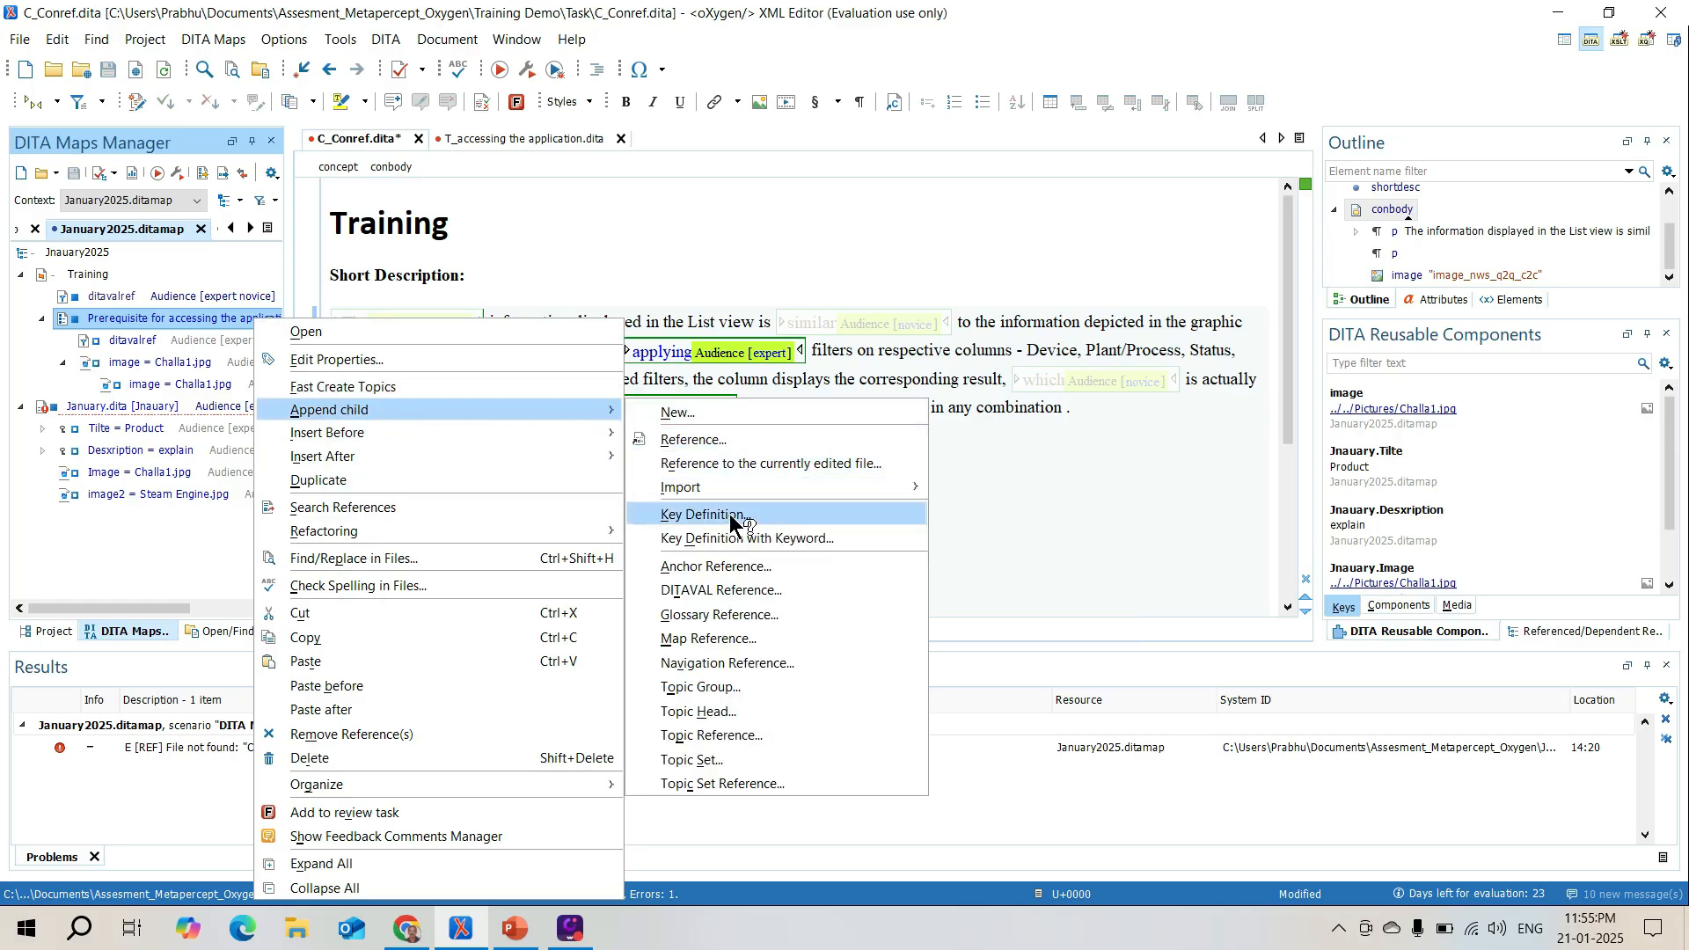
pyautogui.click(762, 589)
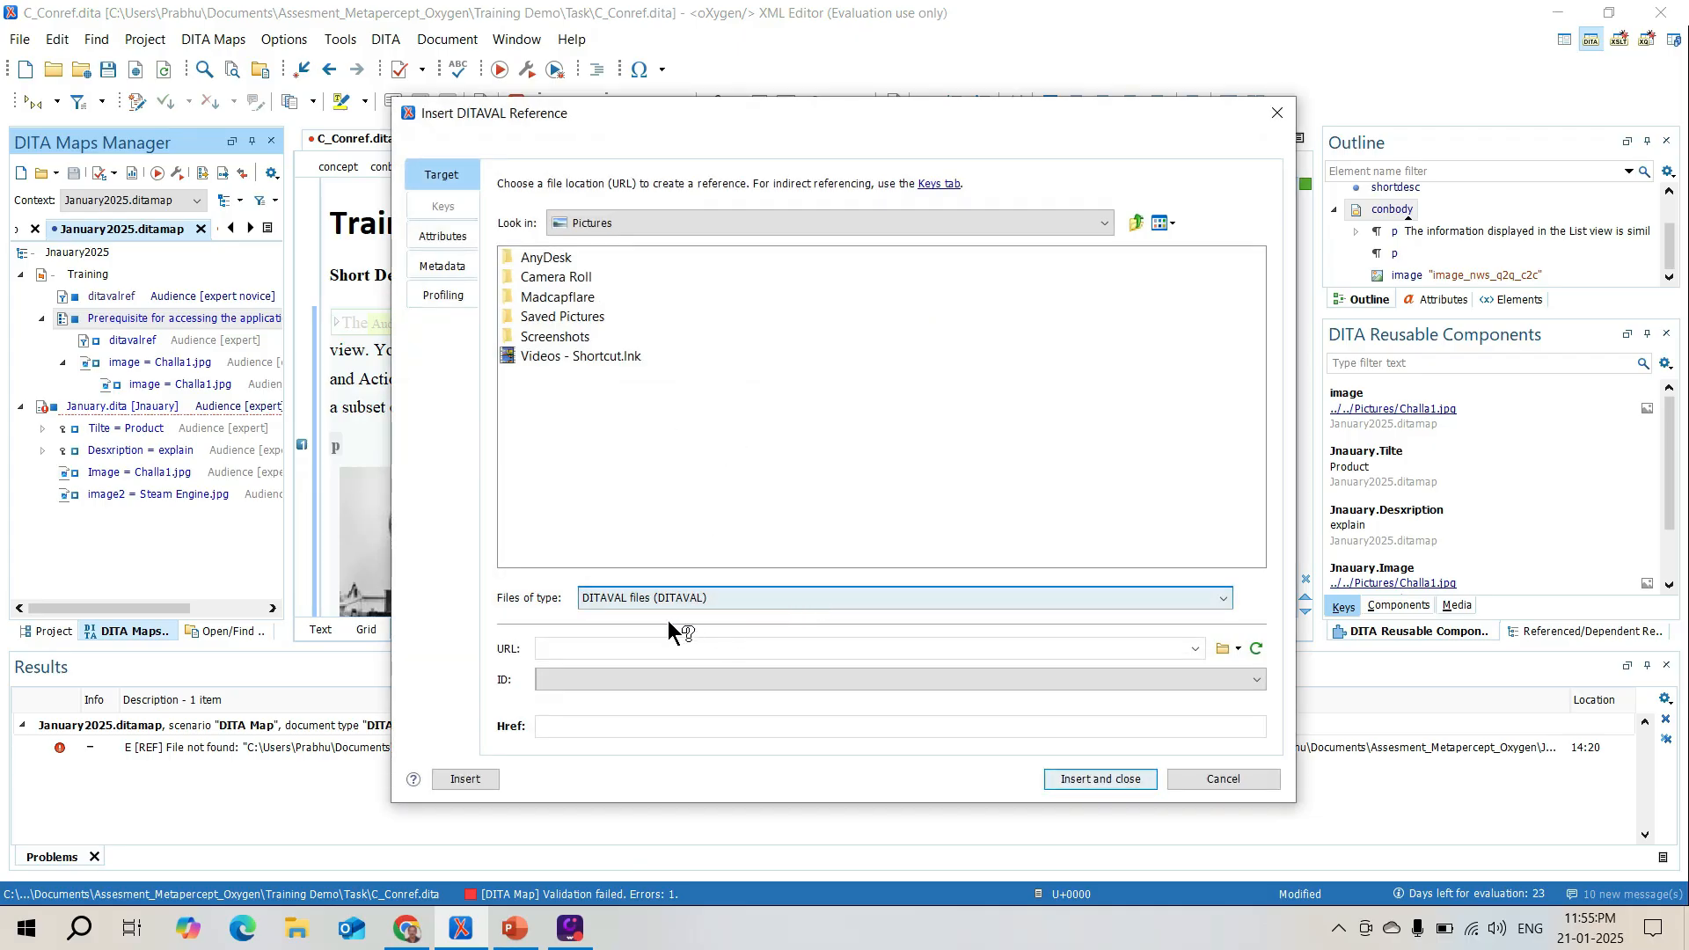
pyautogui.click(1218, 596)
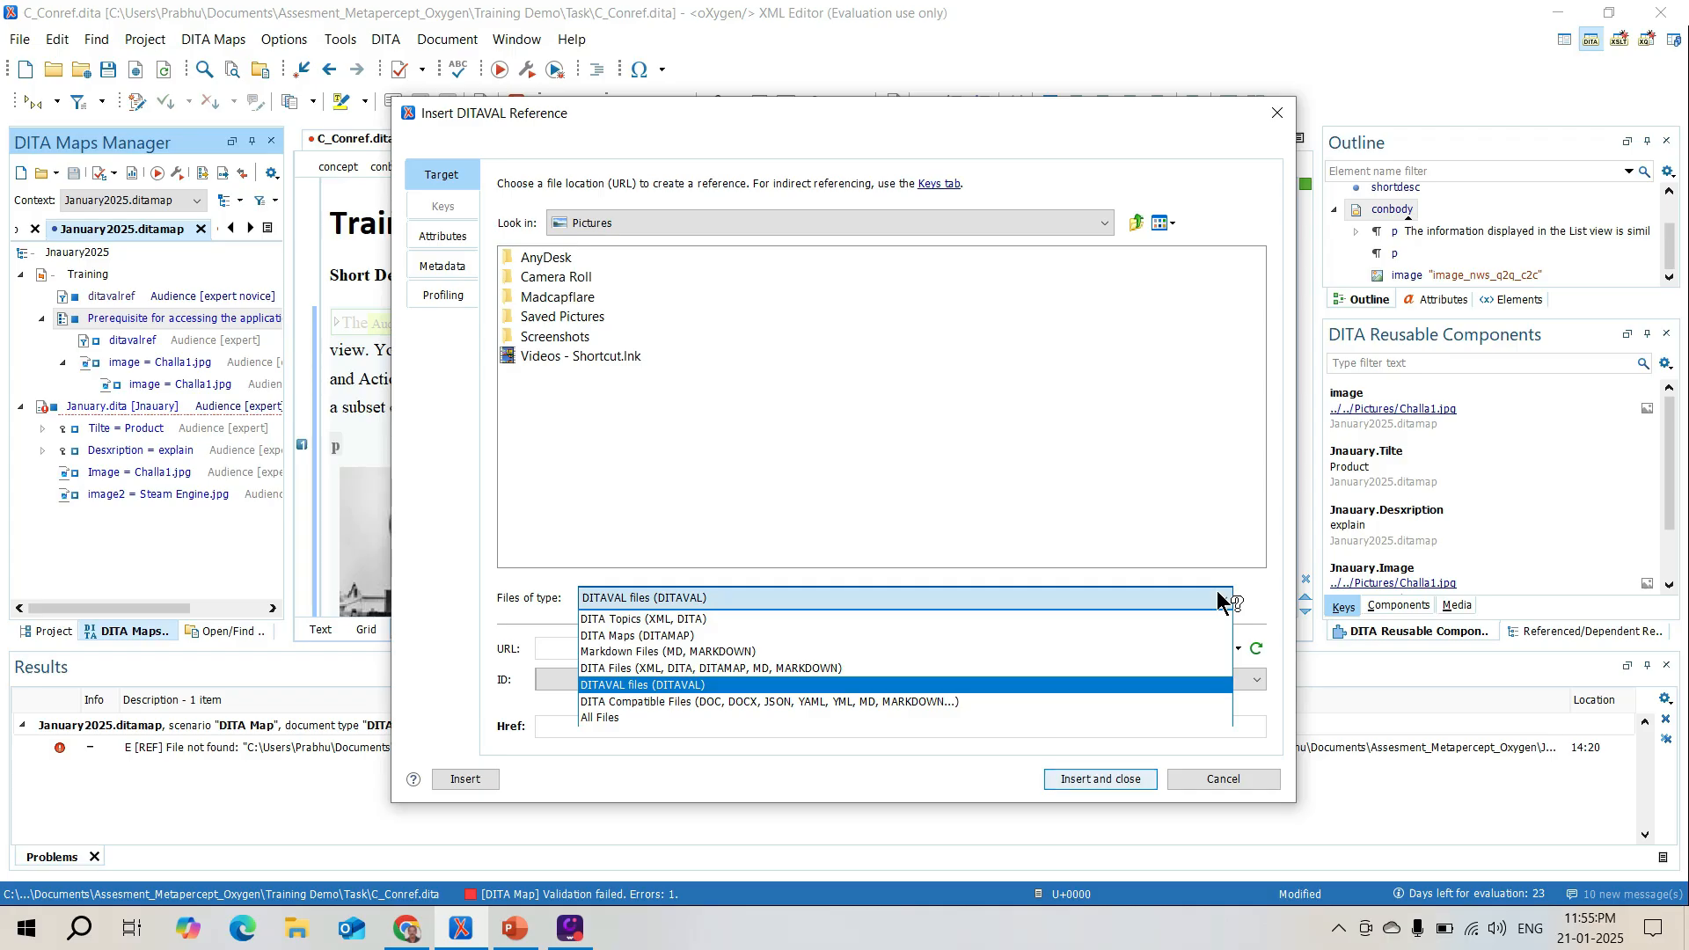
pyautogui.click(727, 701)
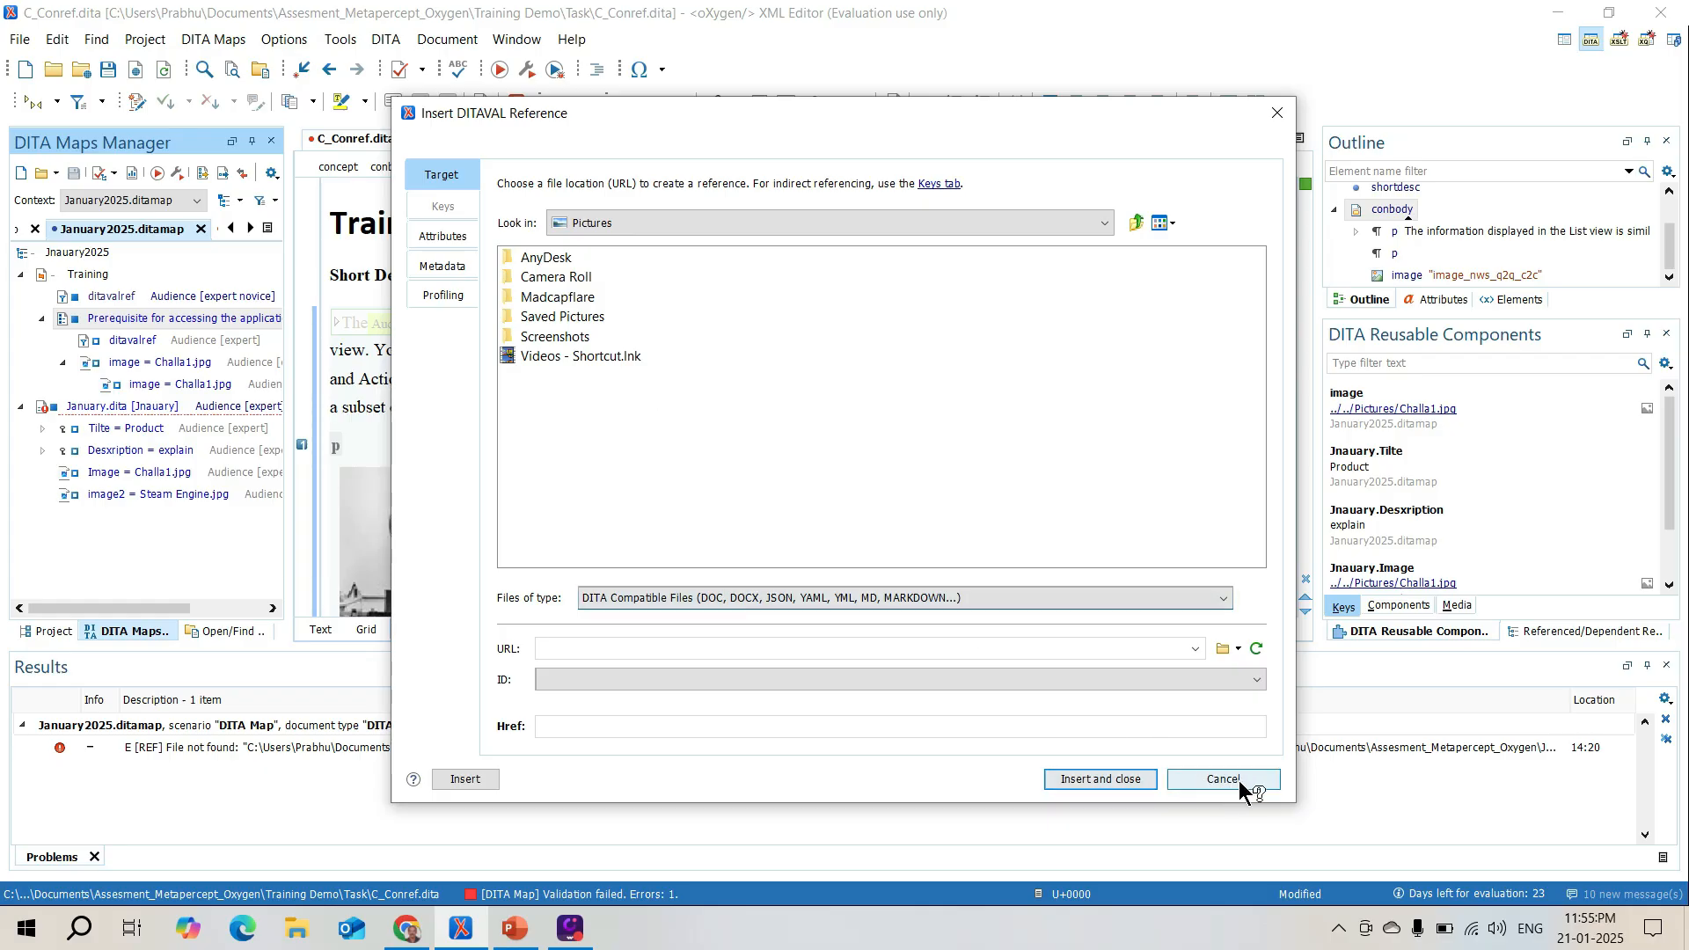
pyautogui.click(1277, 115)
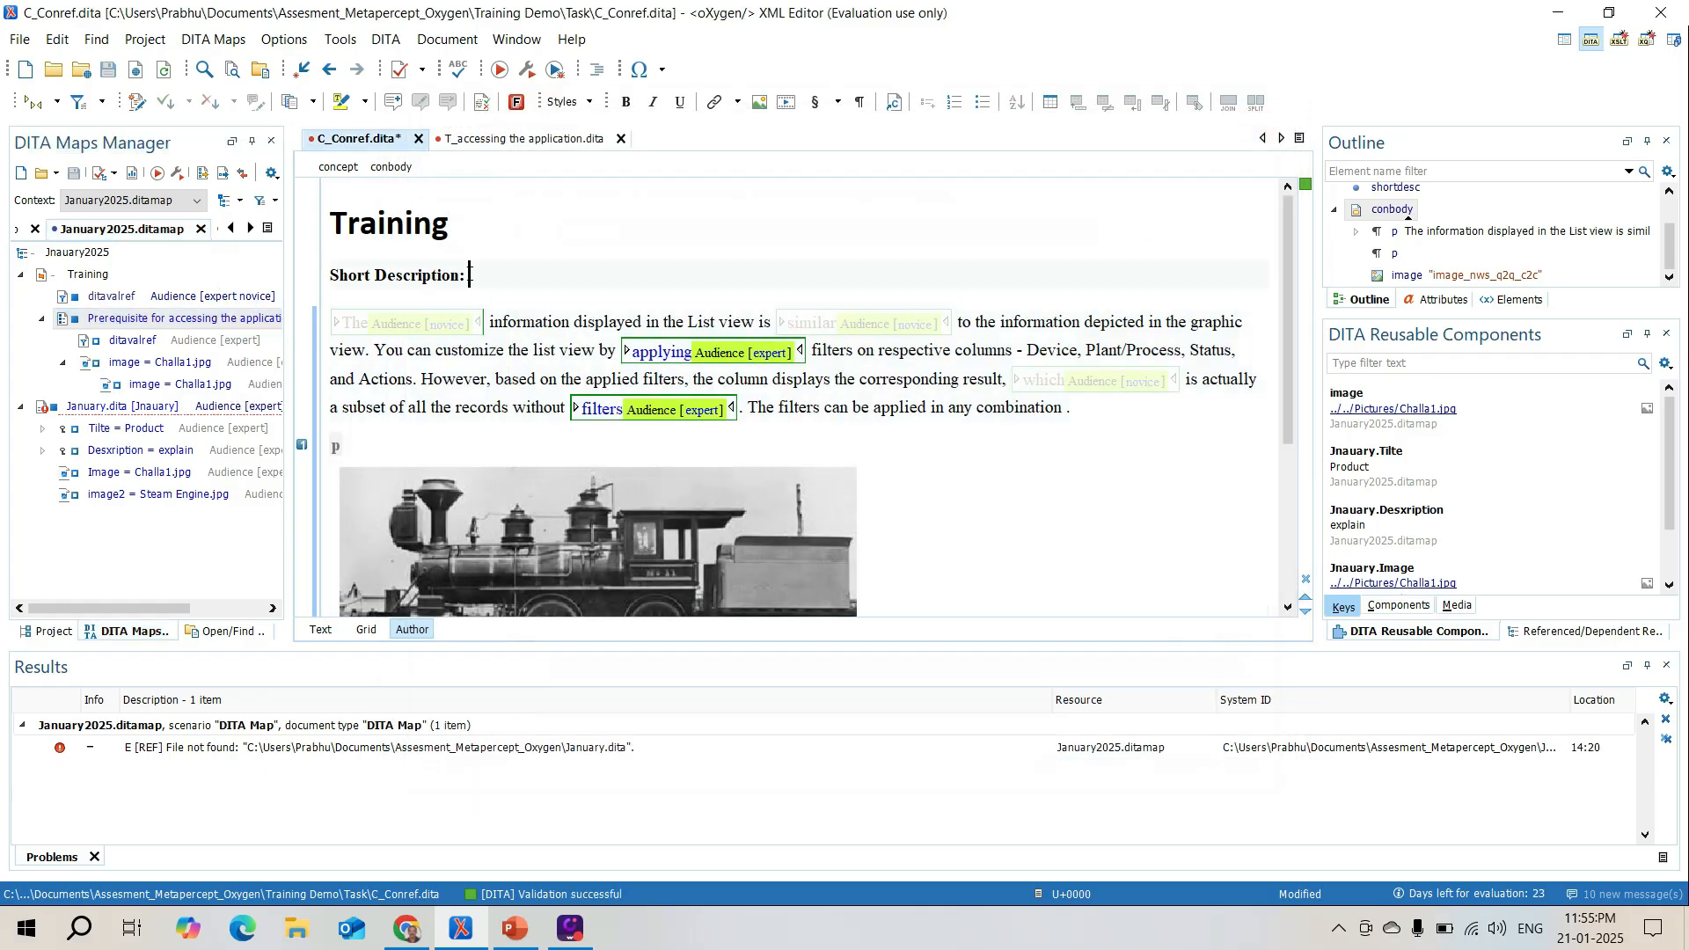
# Switch to PowerPoint and view the "Publishing DITA Content" slide
pyautogui.click(1575, 26)
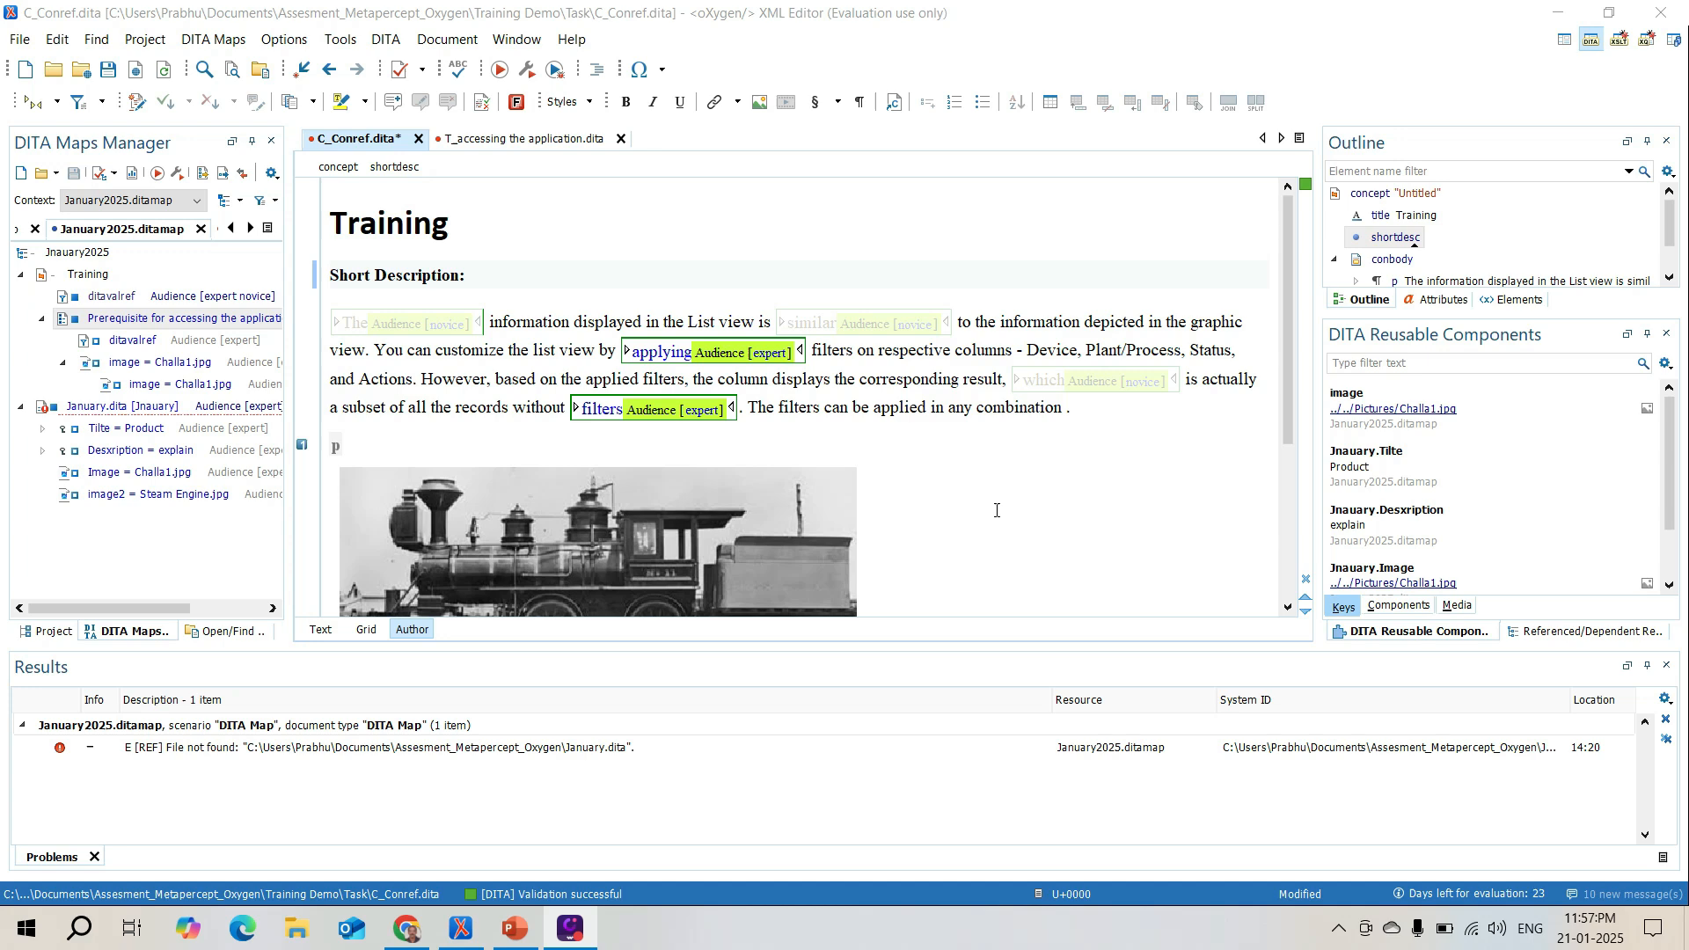
pyautogui.click(1568, 22)
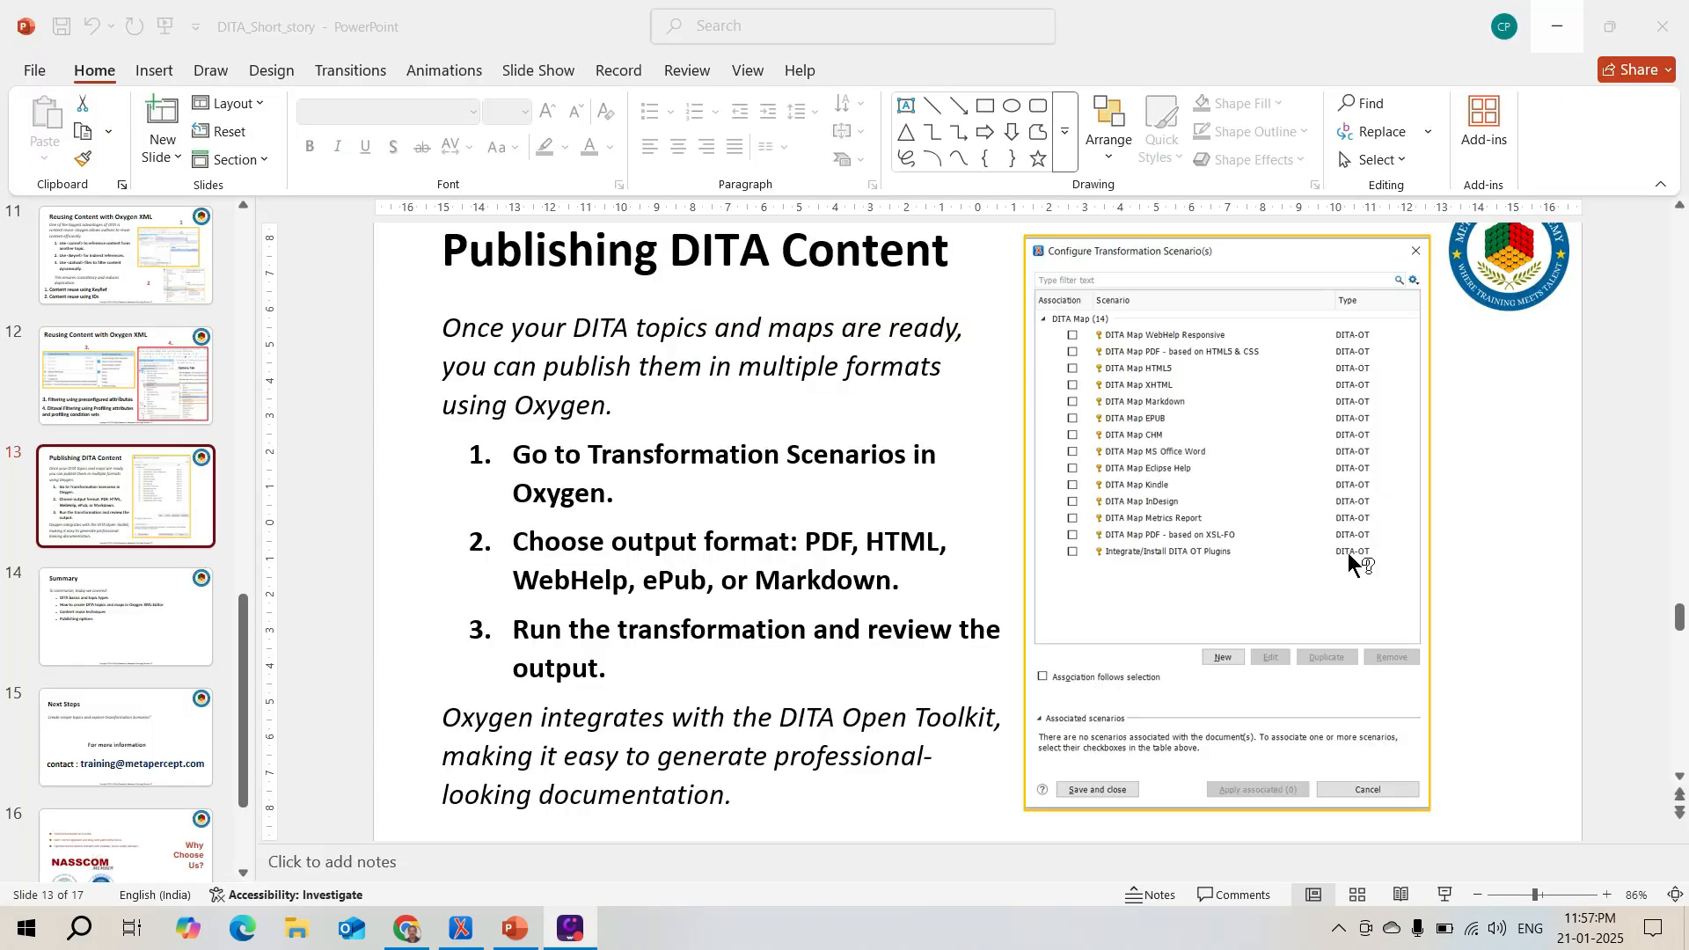